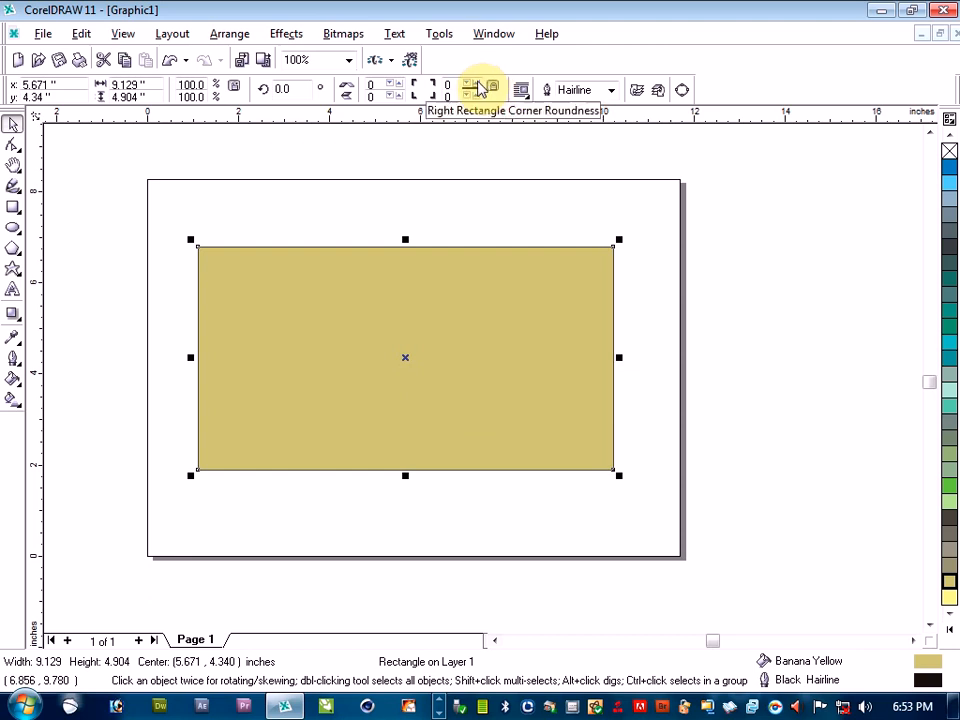
Round all four corners of the yellow rectangle together to a roundness of 32
left_click(476, 83)
left_click(477, 83)
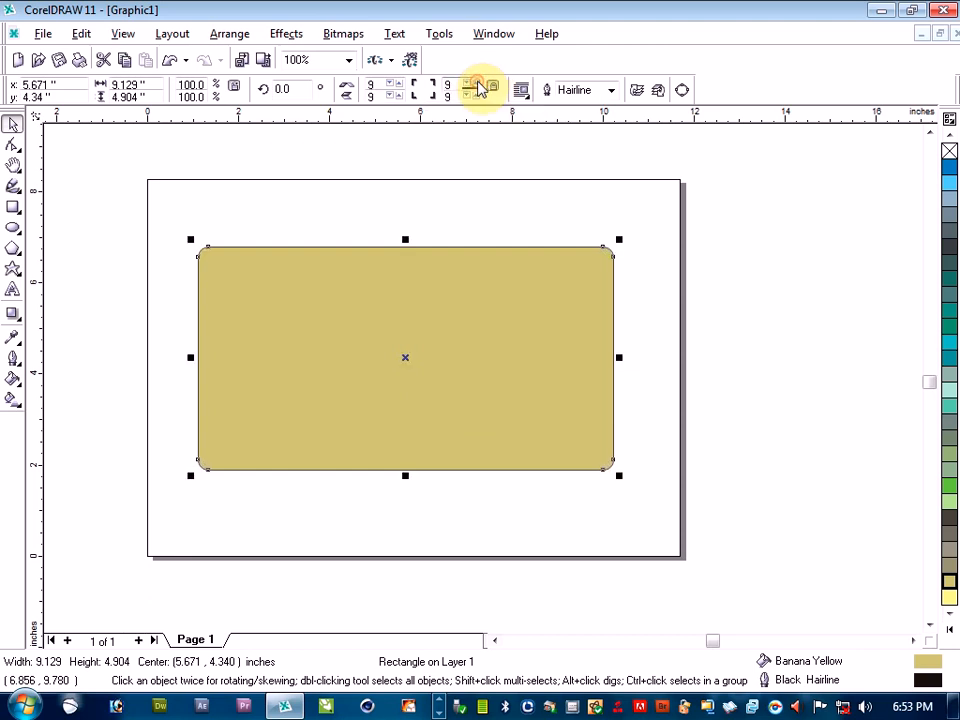
left_click(477, 83)
left_click(477, 83)
left_click(477, 83)
left_click(477, 83)
left_click(477, 83)
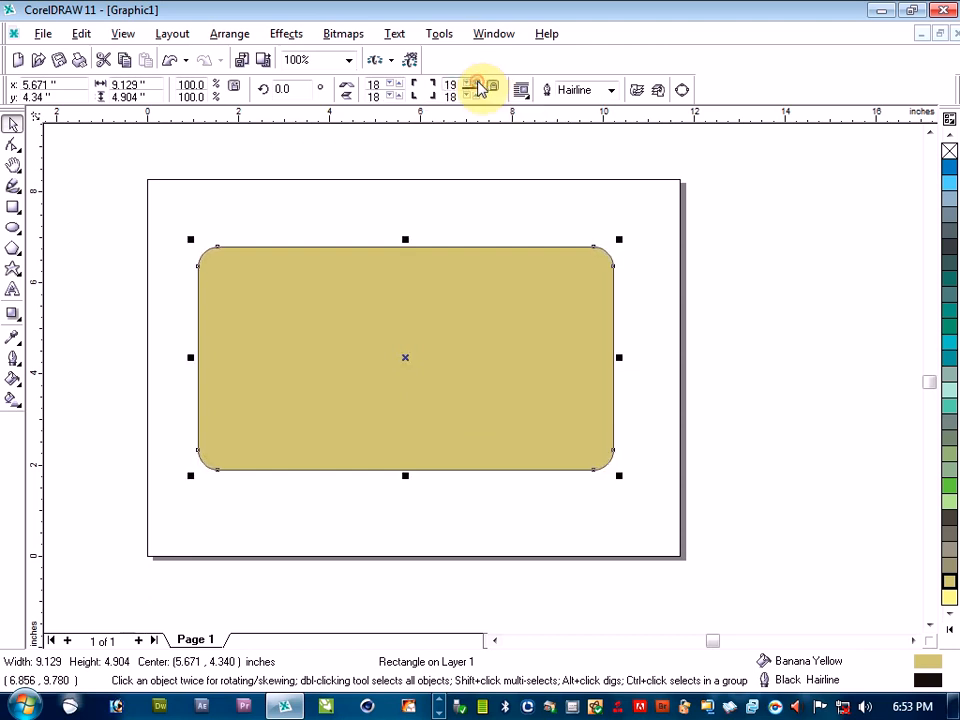
left_click(477, 83)
left_click(477, 83)
left_click(477, 83)
left_click(477, 83)
left_click(477, 83)
left_click(477, 83)
left_click(477, 83)
left_click(477, 83)
left_click(477, 83)
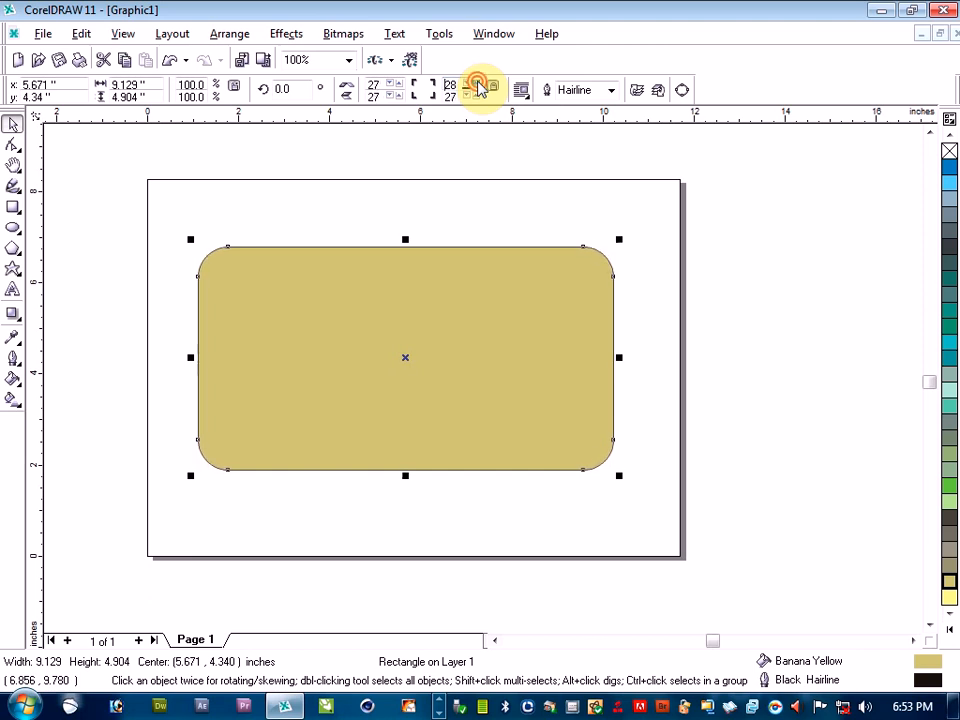
left_click(477, 83)
left_click(477, 83)
left_click(477, 83)
left_click(477, 83)
left_click(477, 83)
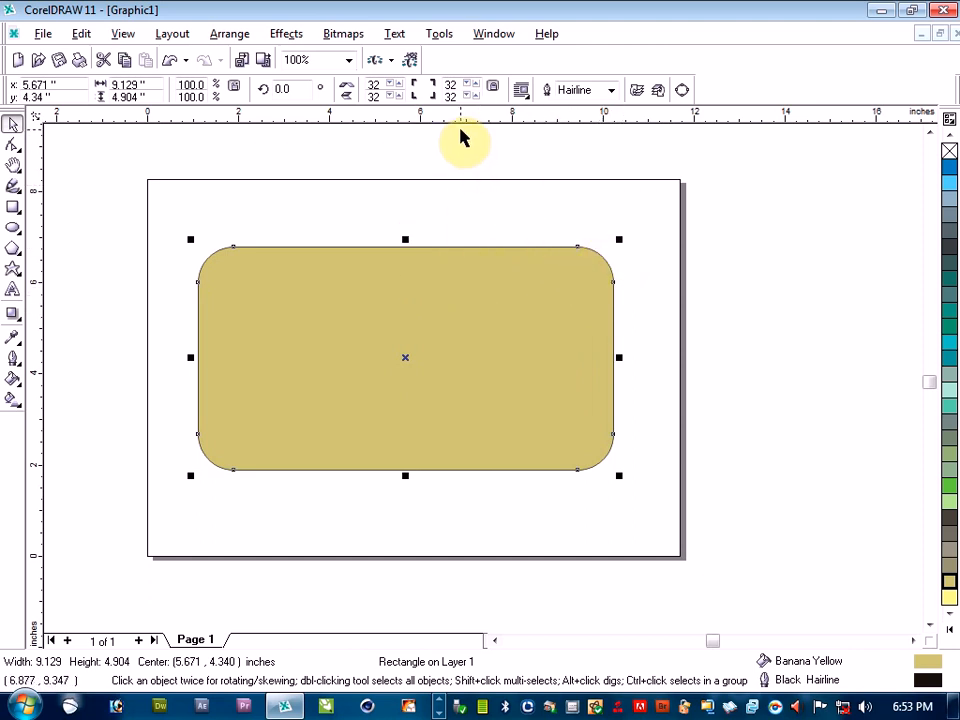
Undo the corner rounding until the yellow rectangle has square corners
key("ctrl+z")
key("ctrl+z")
key("ctrl+z")
key("ctrl+z")
key("ctrl+z")
key("ctrl+z")
key("ctrl+z")
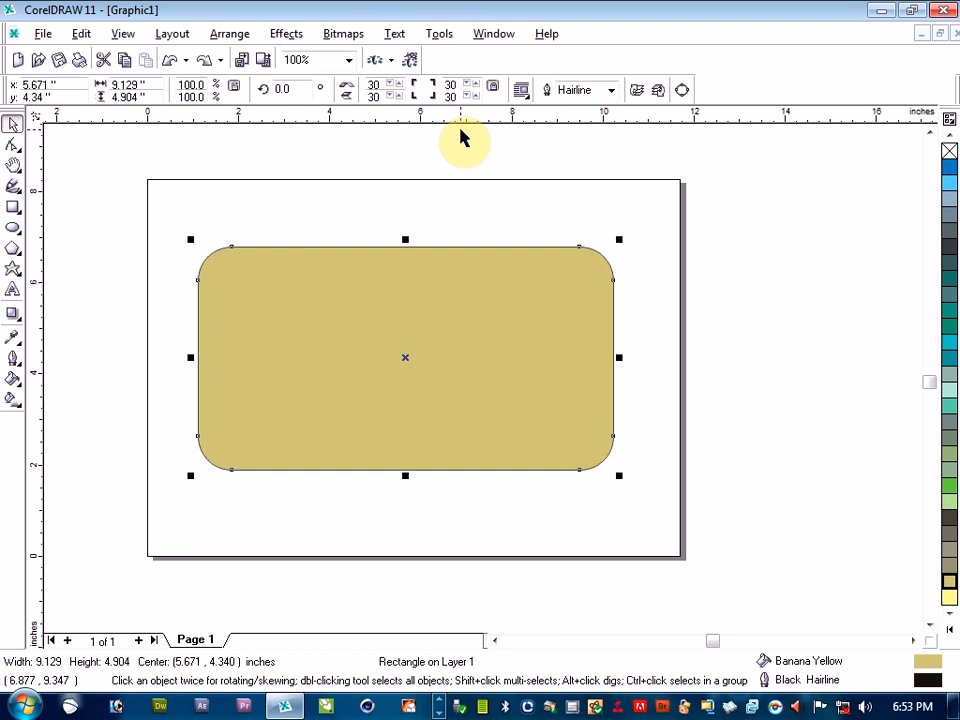
key("ctrl+z")
key("ctrl+z")
key("ctrl+z")
key("ctrl+z")
key("ctrl+z")
key("ctrl+z")
key("ctrl+z")
key("ctrl+z")
key("ctrl+z")
key("ctrl+z")
key("ctrl+z")
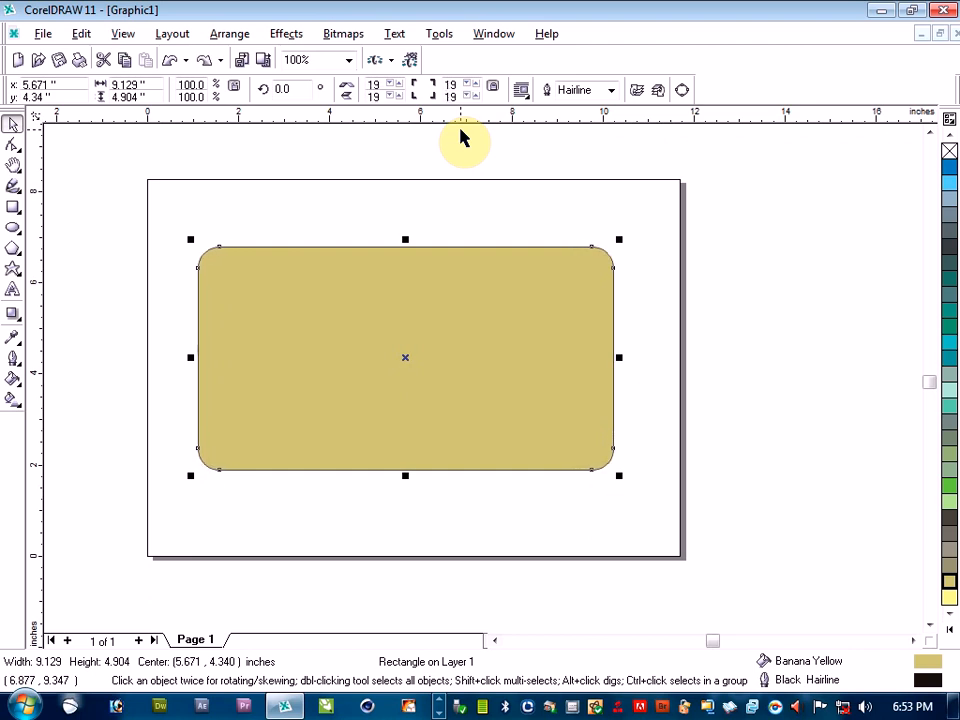
key("ctrl+z")
key("ctrl+z")
key("ctrl+z")
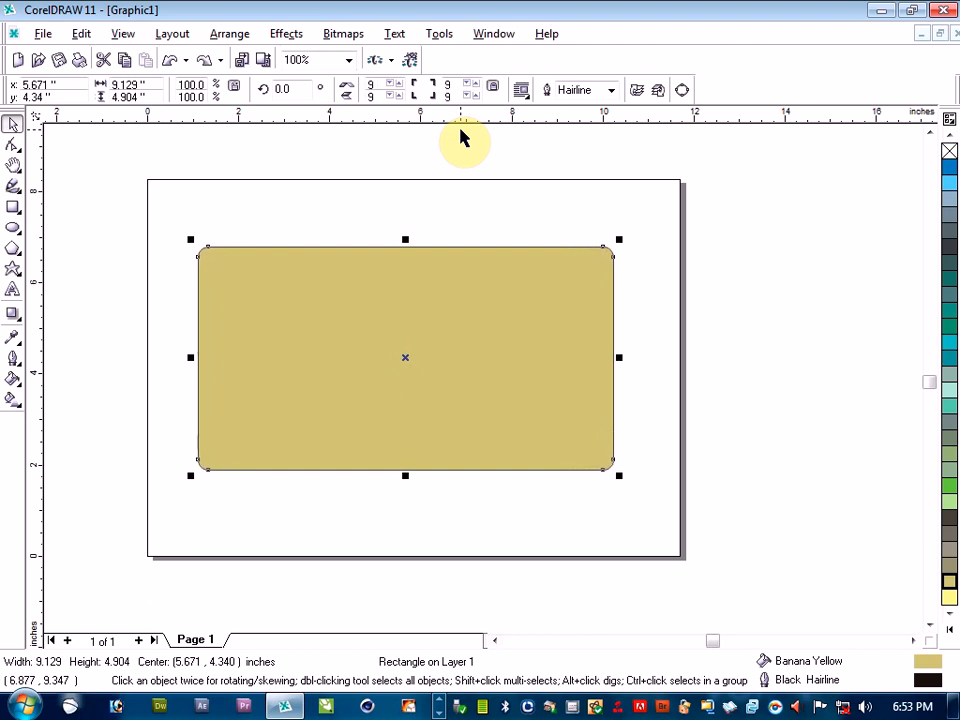
key("ctrl+z")
key("ctrl+z")
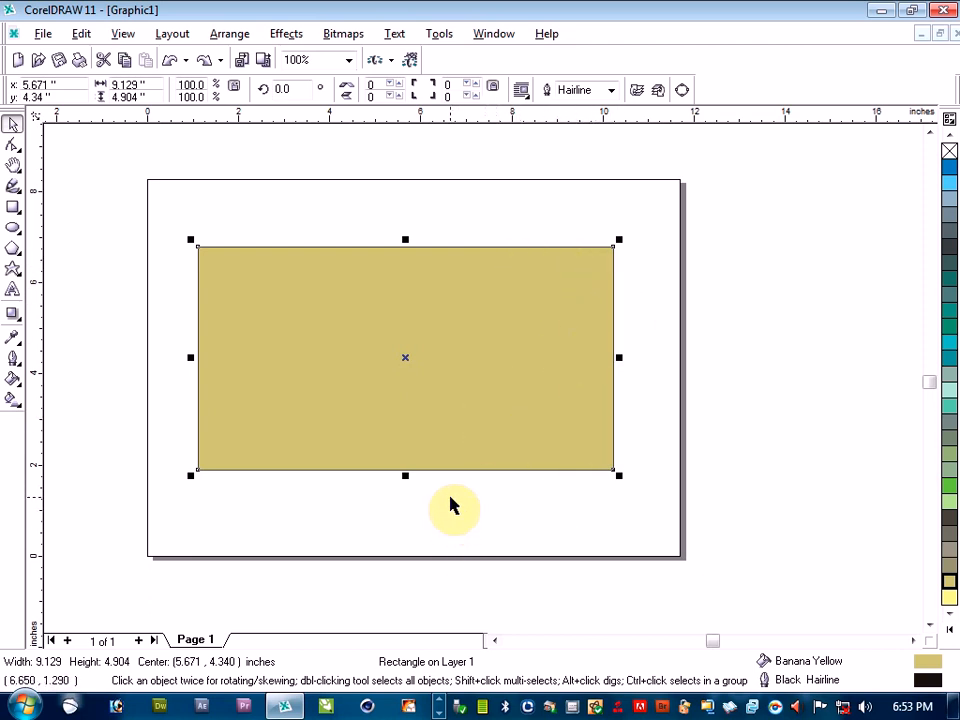
Turn off rounding the corners together and set the yellow rectangle's upper-right corner roundness to 50
left_click(493, 89)
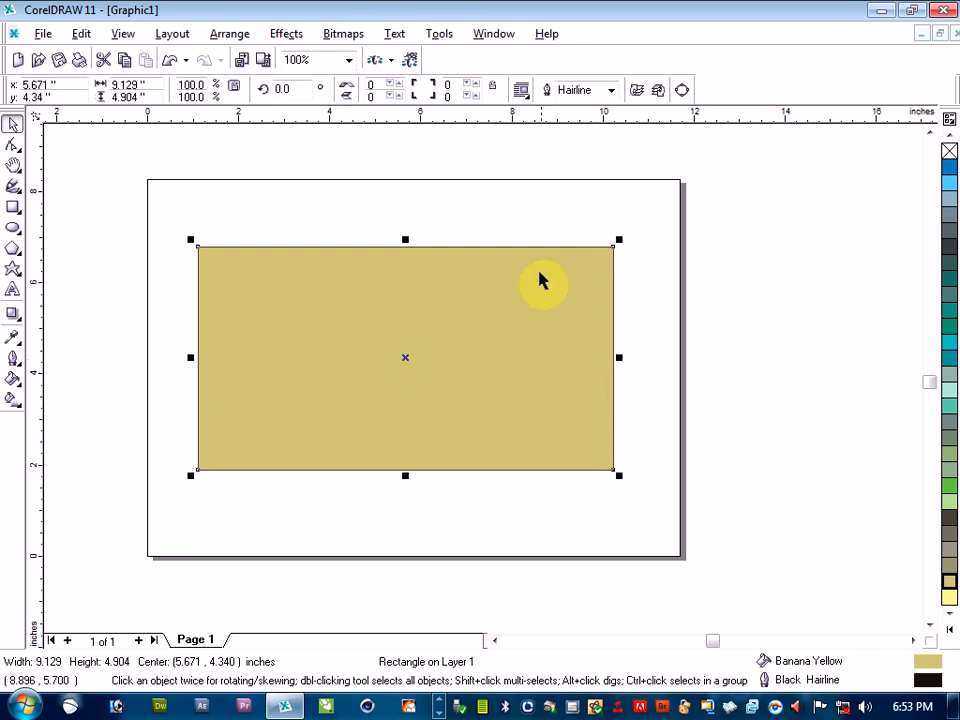
left_click(477, 85)
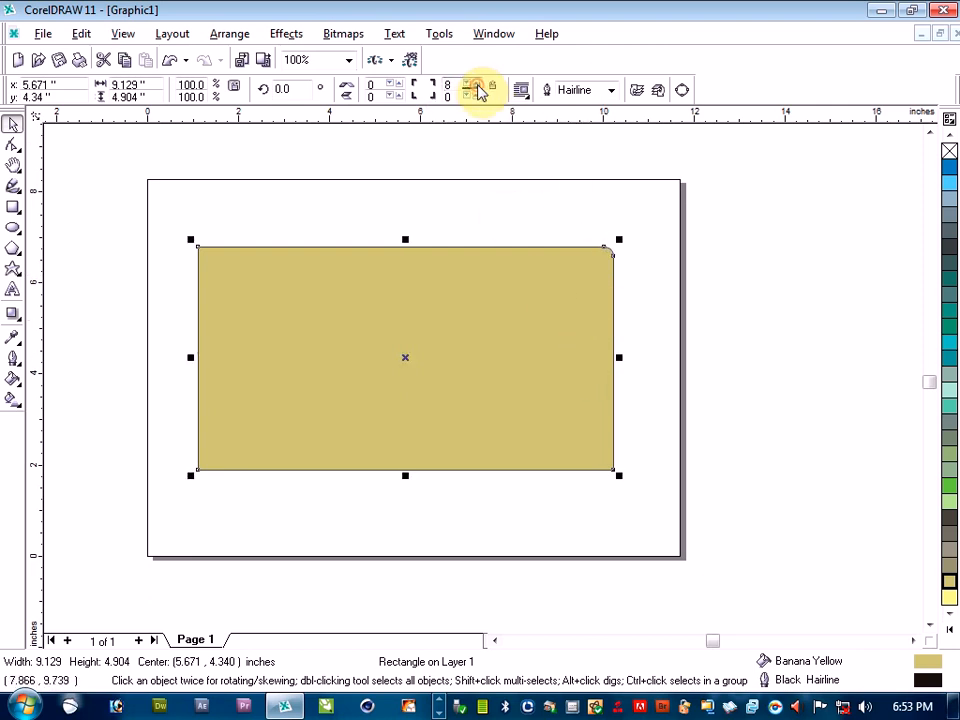
left_click(477, 85)
left_click(477, 85)
left_click(477, 85)
left_click(477, 85)
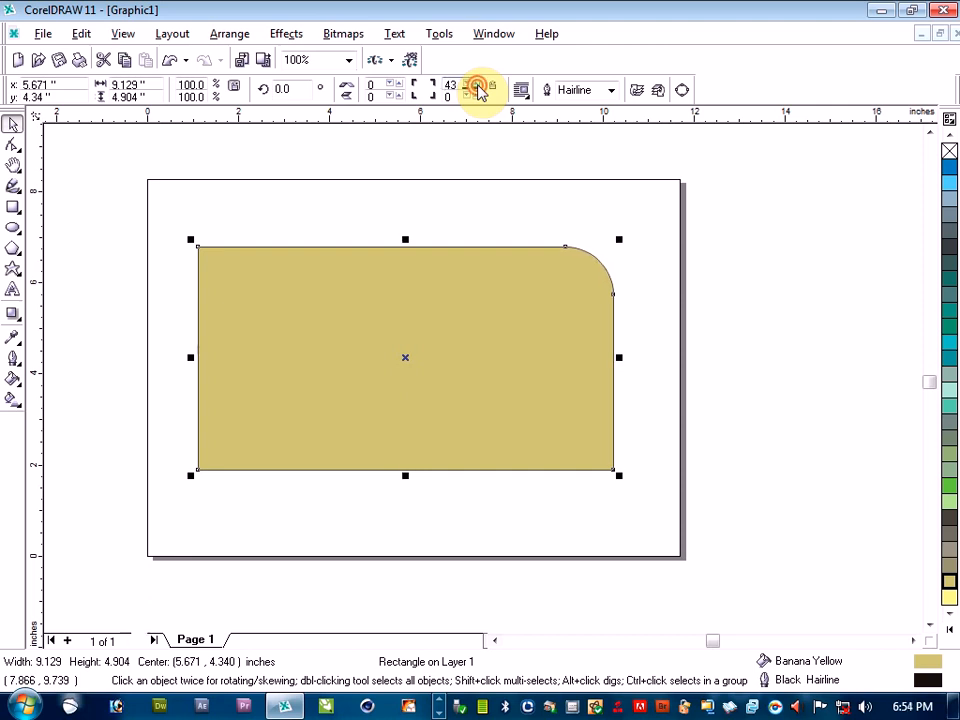
left_click(477, 85)
left_click(477, 85)
left_click(477, 85)
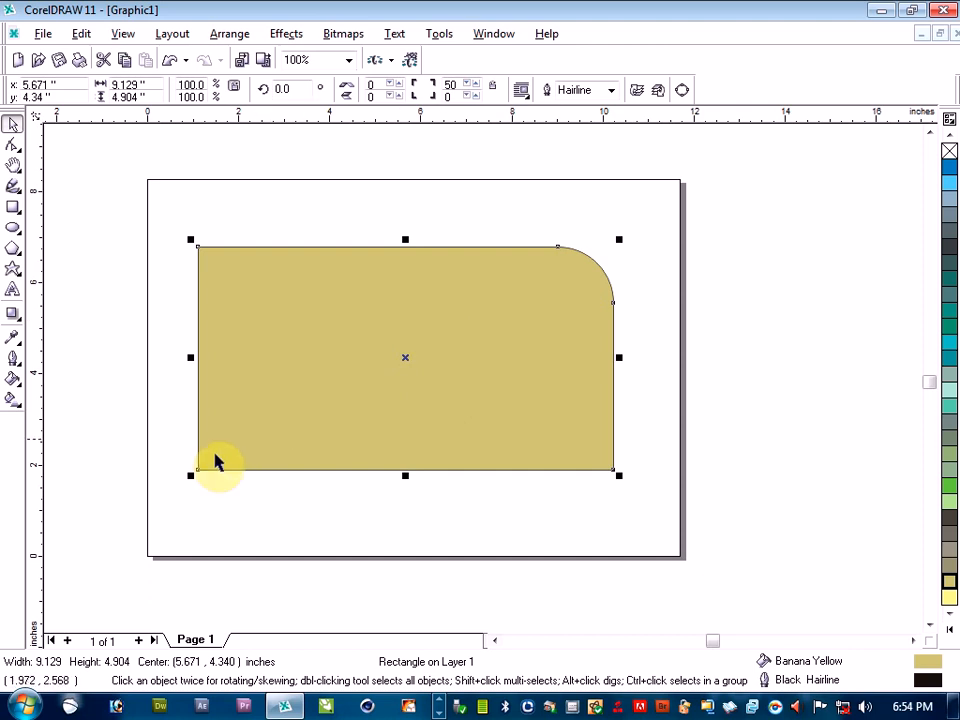
Set the yellow rectangle's lower-left corner roundness to 50
left_click(396, 95)
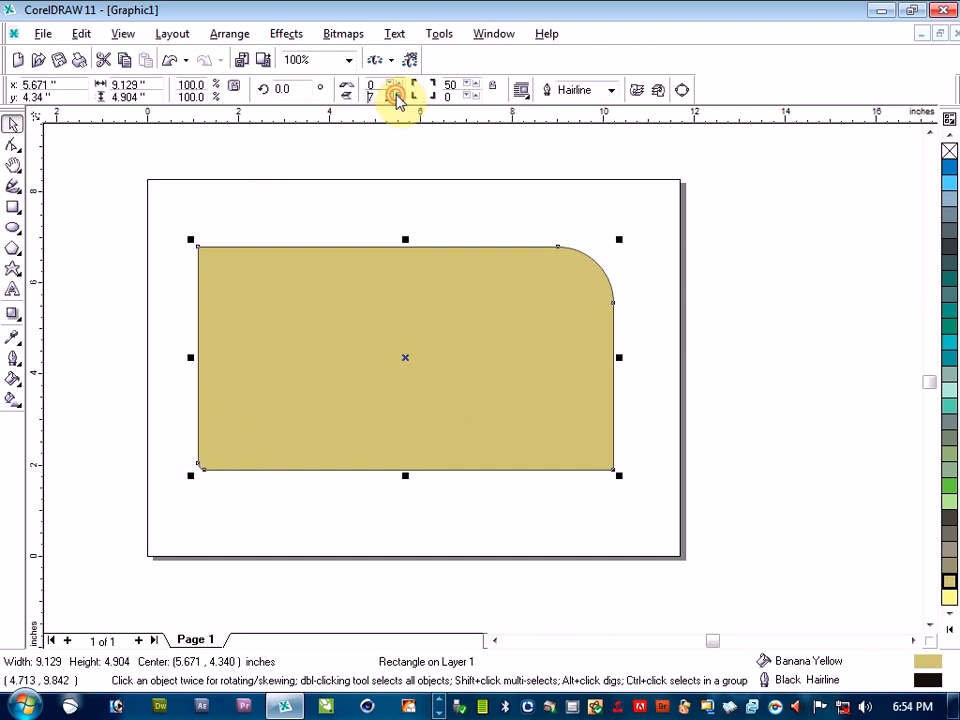
double_click(370, 97)
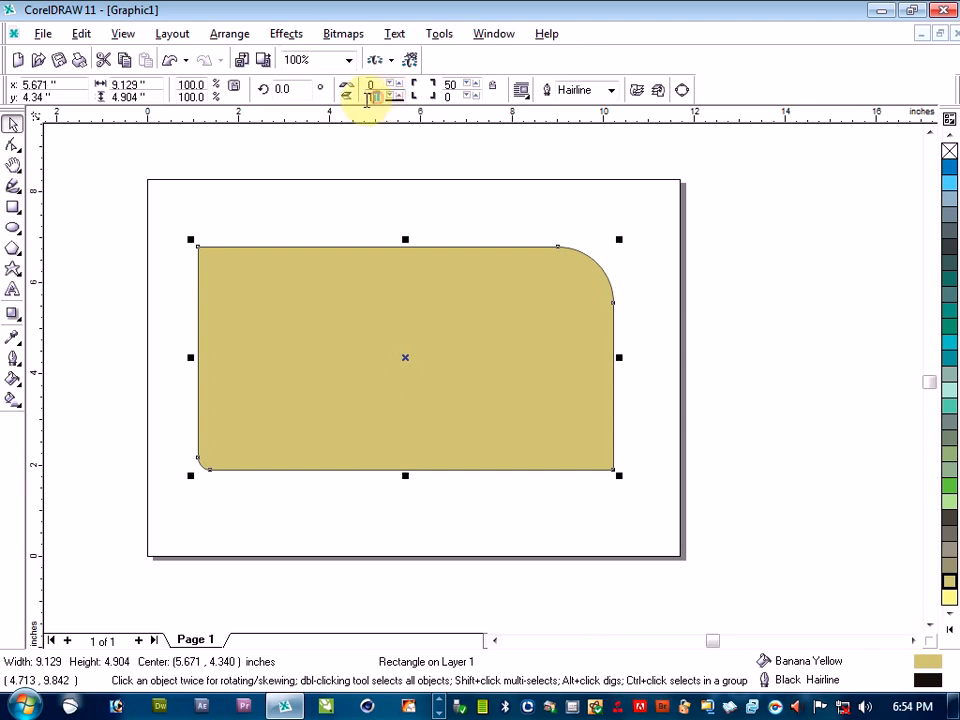
type("5")
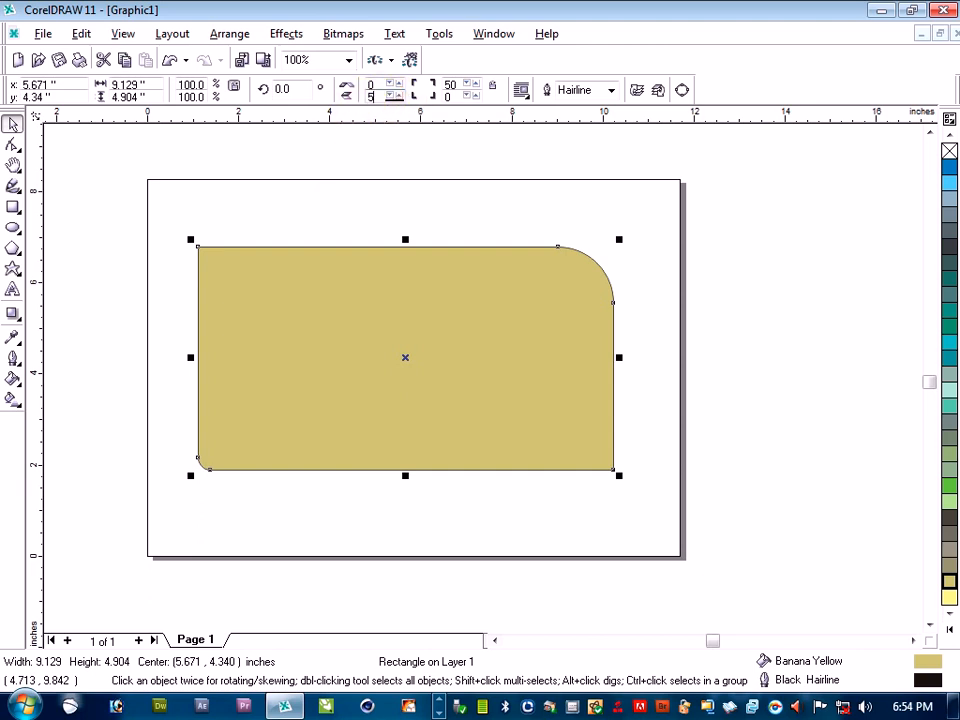
key("Return")
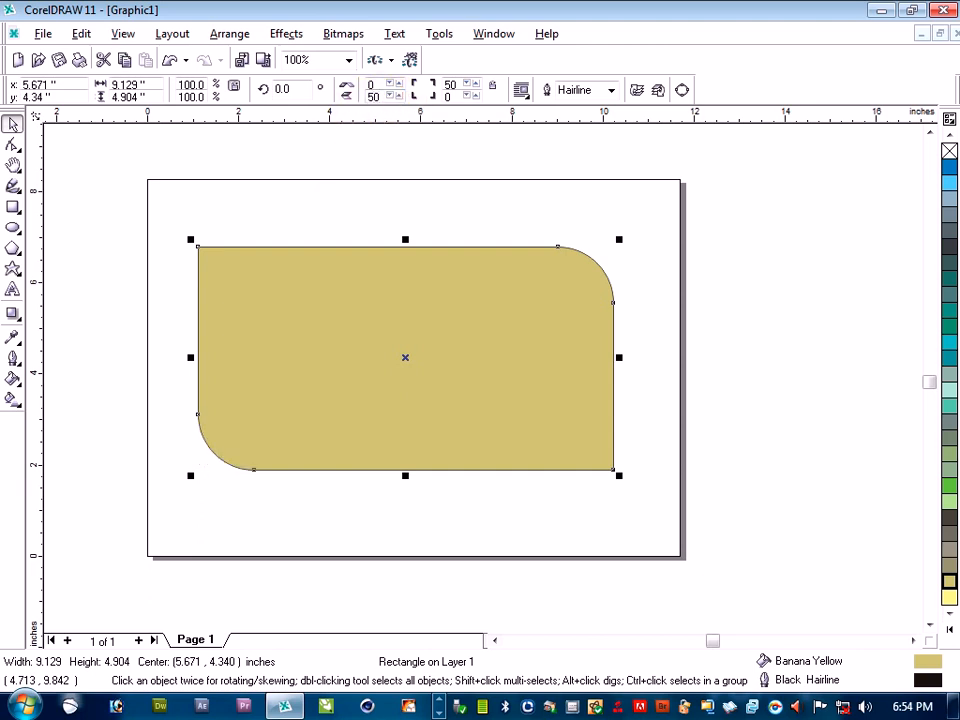
Delete the yellow rectangle from the page
left_click(369, 510)
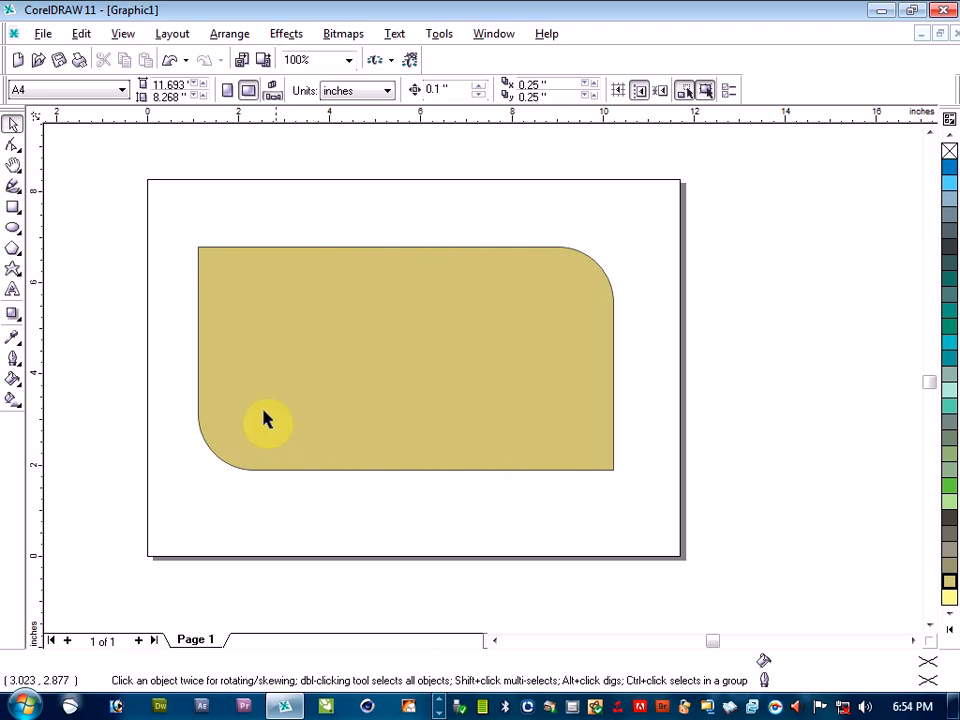
left_click(356, 353)
key("Delete")
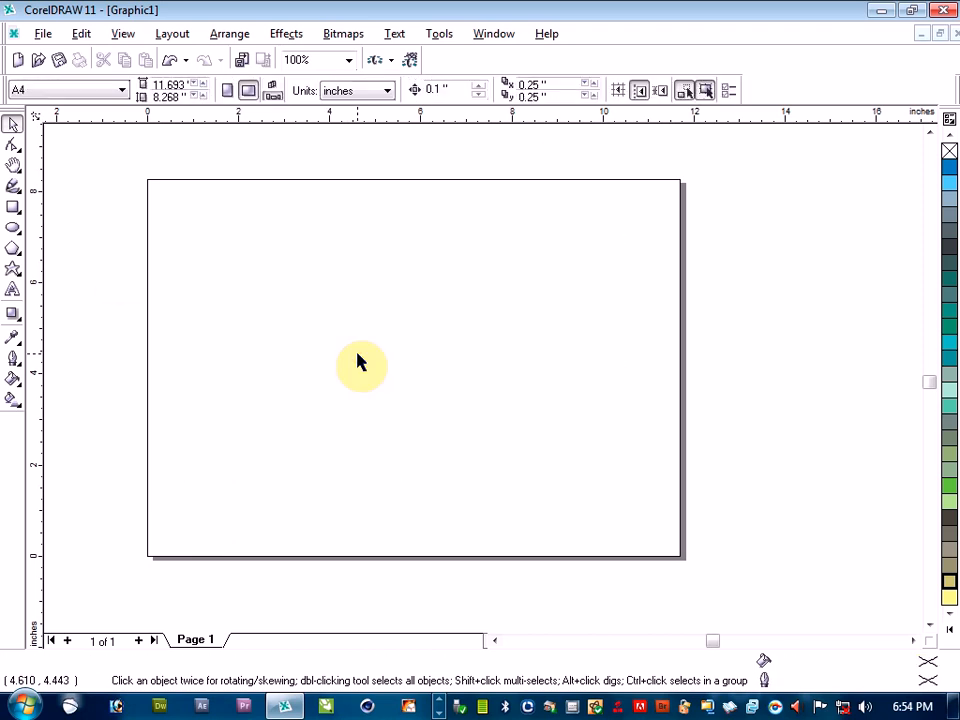
Draw a rectangle about 8.24 by 5.73 inches on the page and fill it with Grass Green
left_click(14, 210)
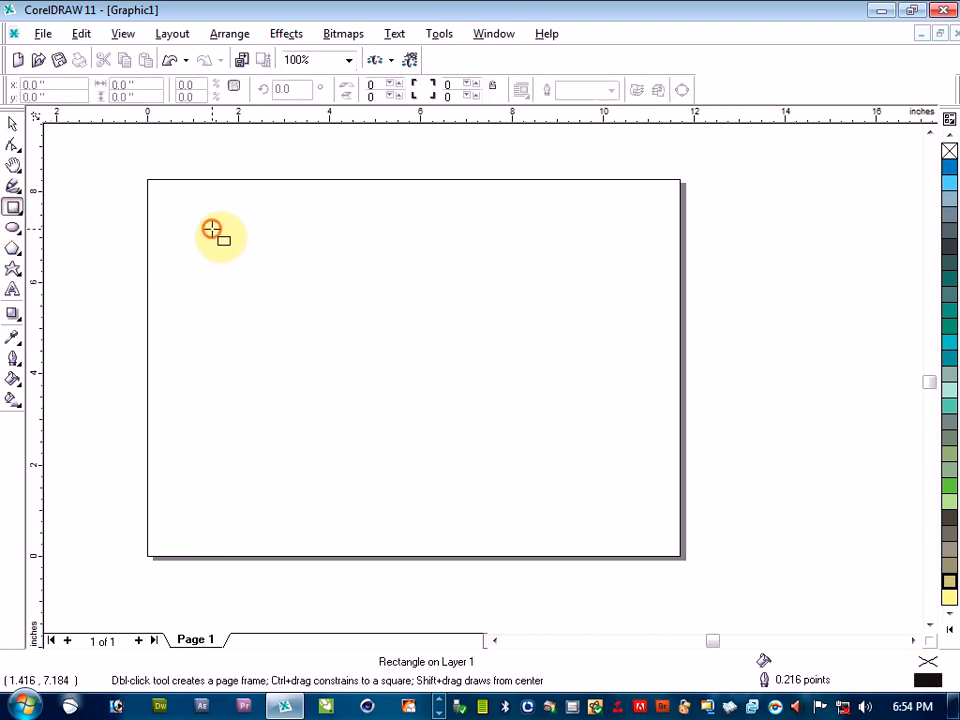
left_click_drag(212, 229, 588, 490)
left_click(12, 123)
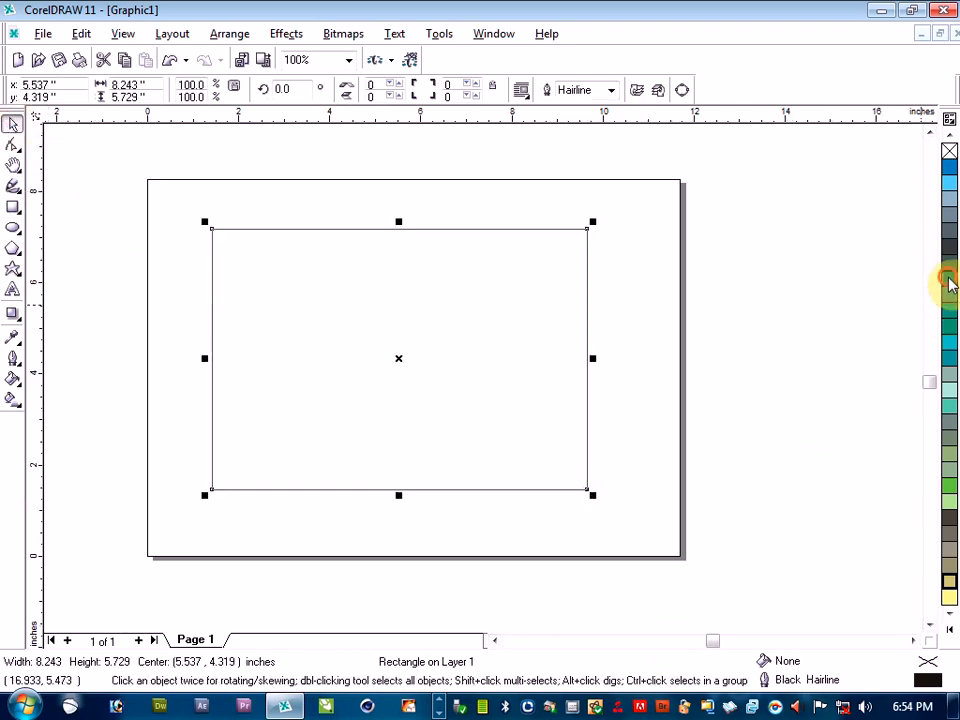
left_click_drag(949, 280, 503, 443)
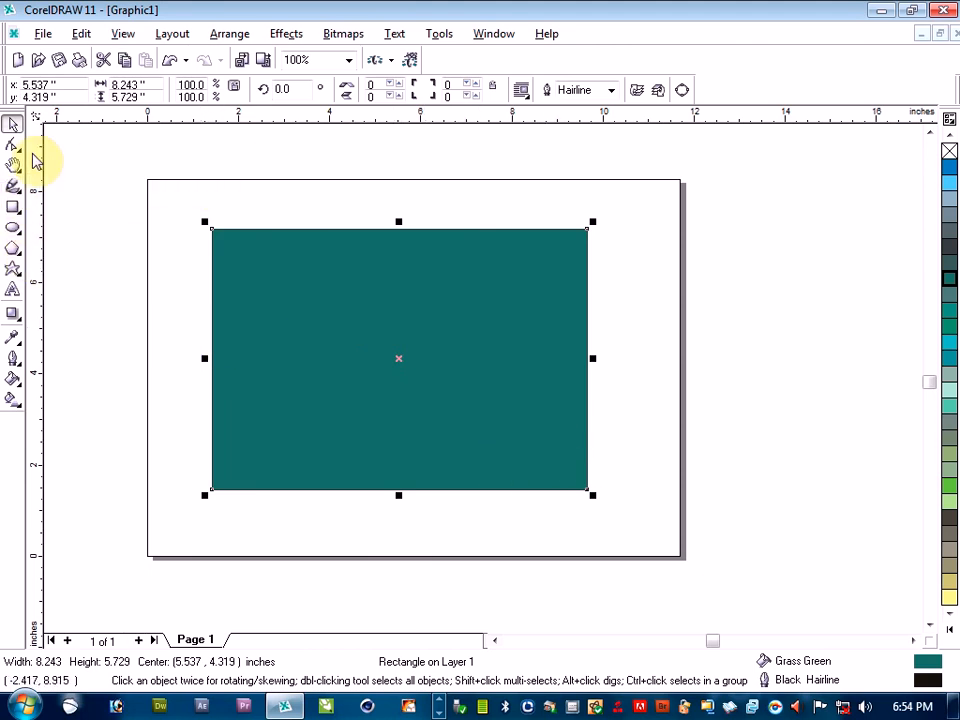
Round the green rectangle's upper-right, lower-left and lower-right corners individually to 100 with the Shape tool
left_click(13, 146)
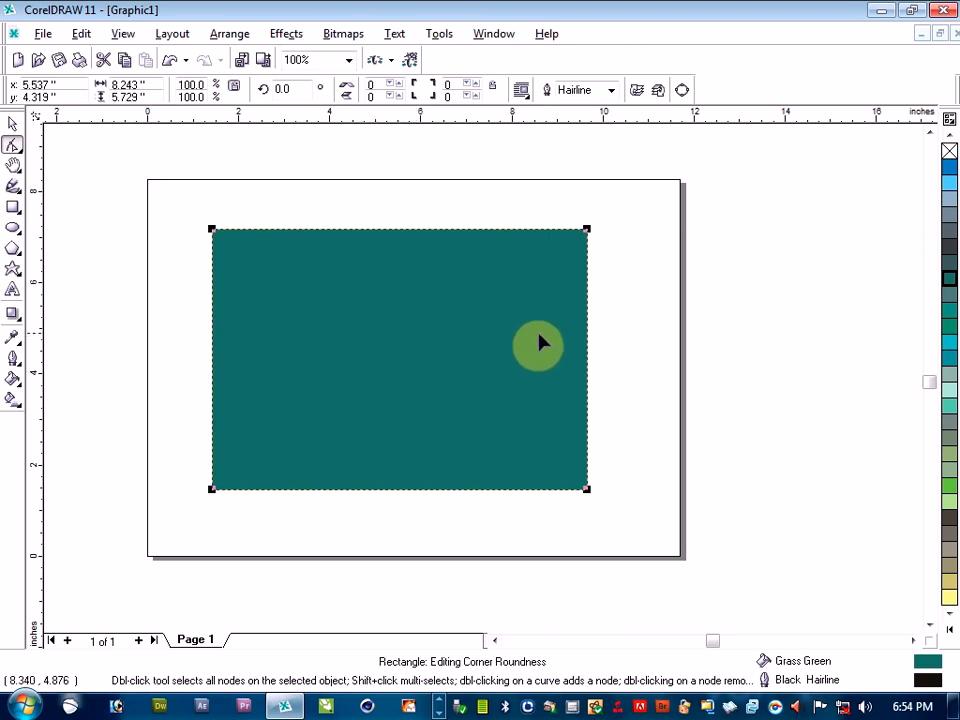
left_click(588, 230)
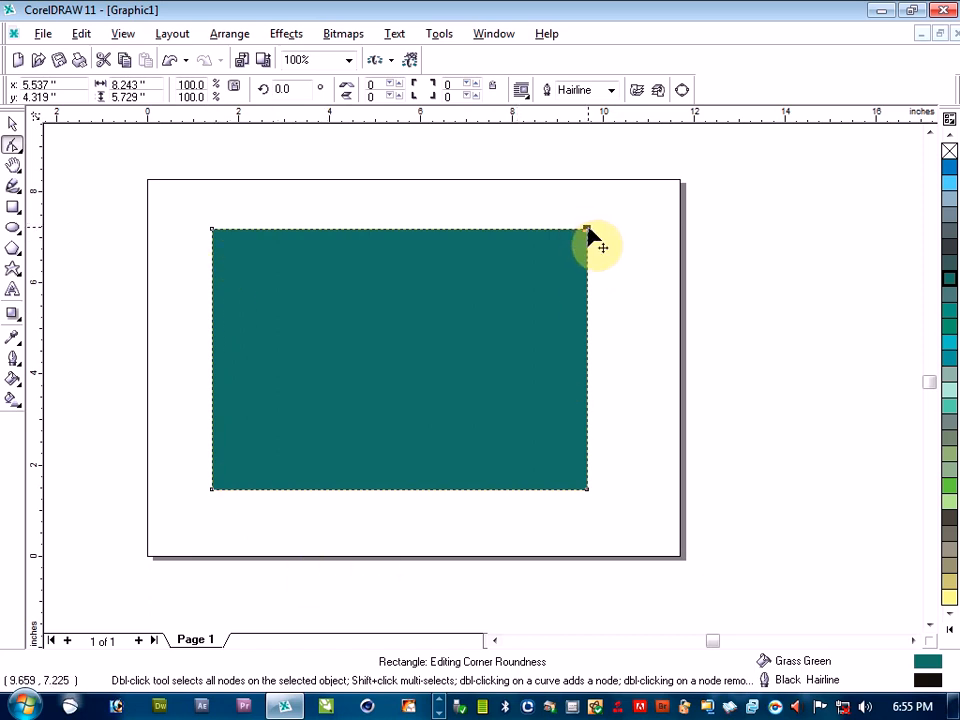
left_click_drag(589, 230, 358, 264)
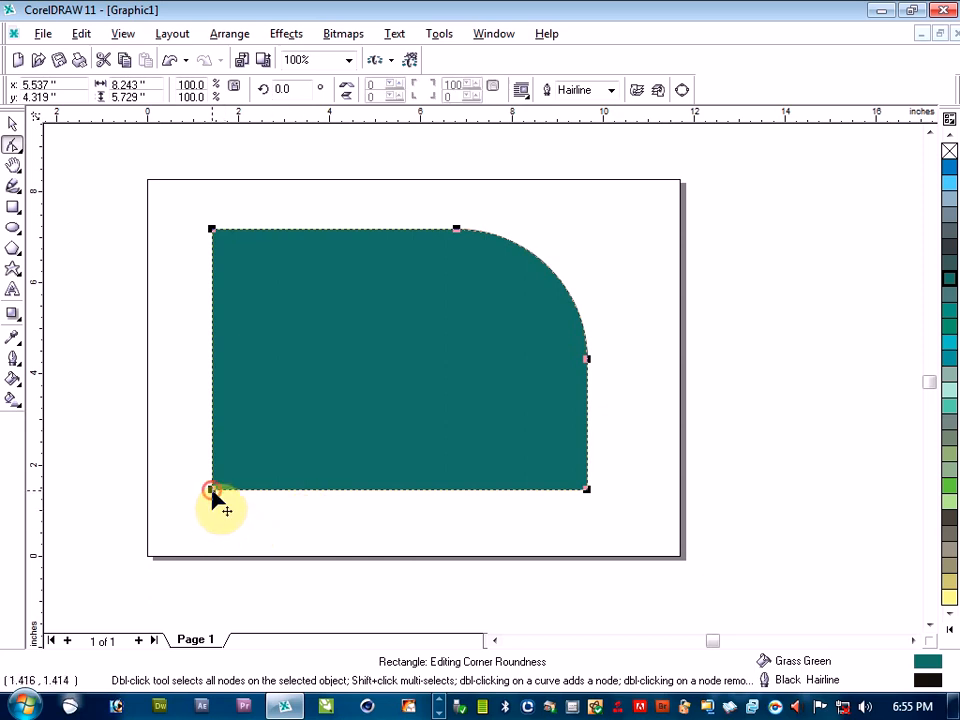
left_click_drag(212, 497, 469, 426)
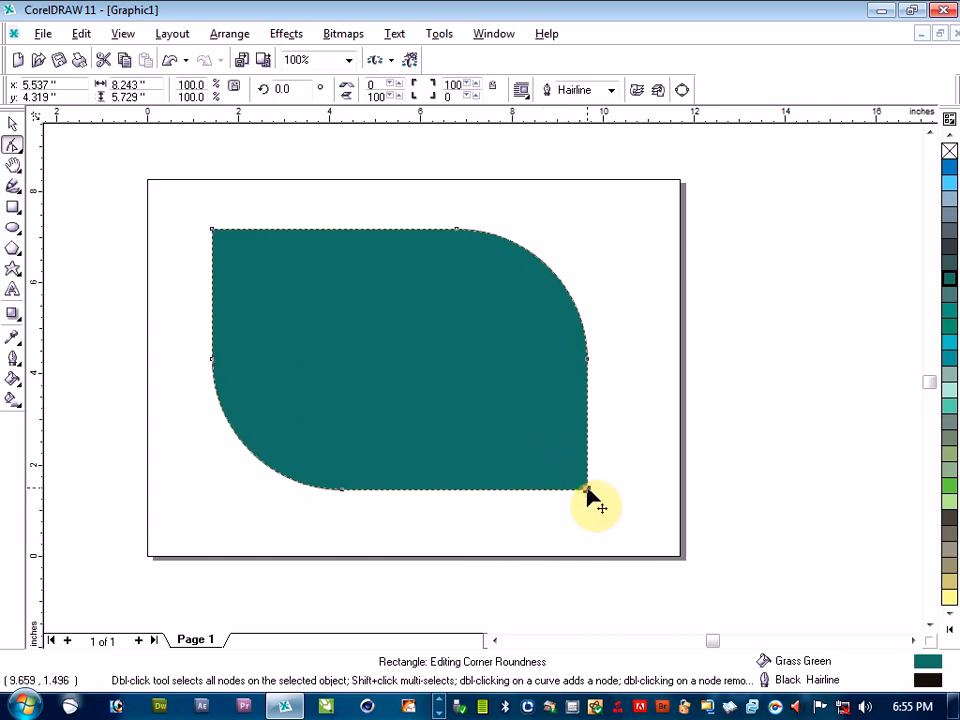
left_click_drag(590, 497, 336, 401)
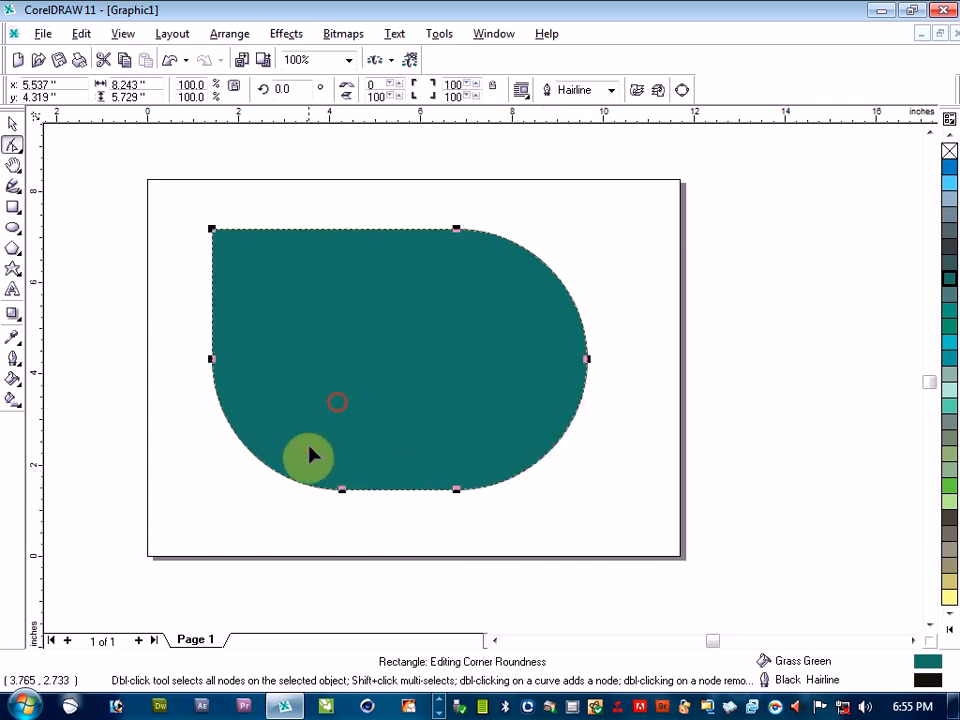
left_click(13, 124)
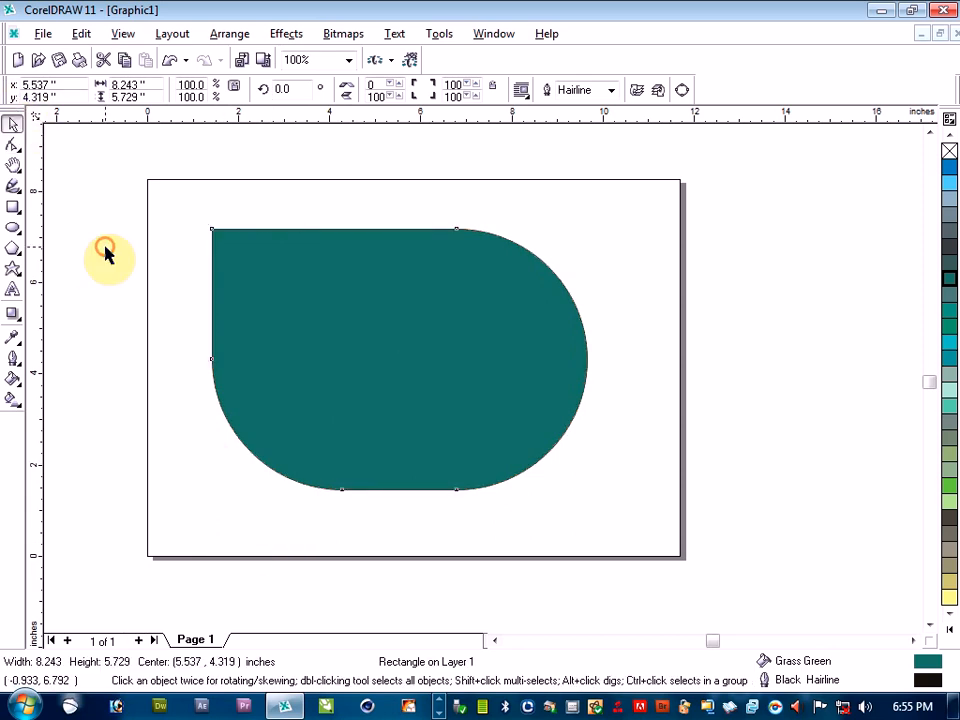
left_click(105, 257)
left_click(498, 320)
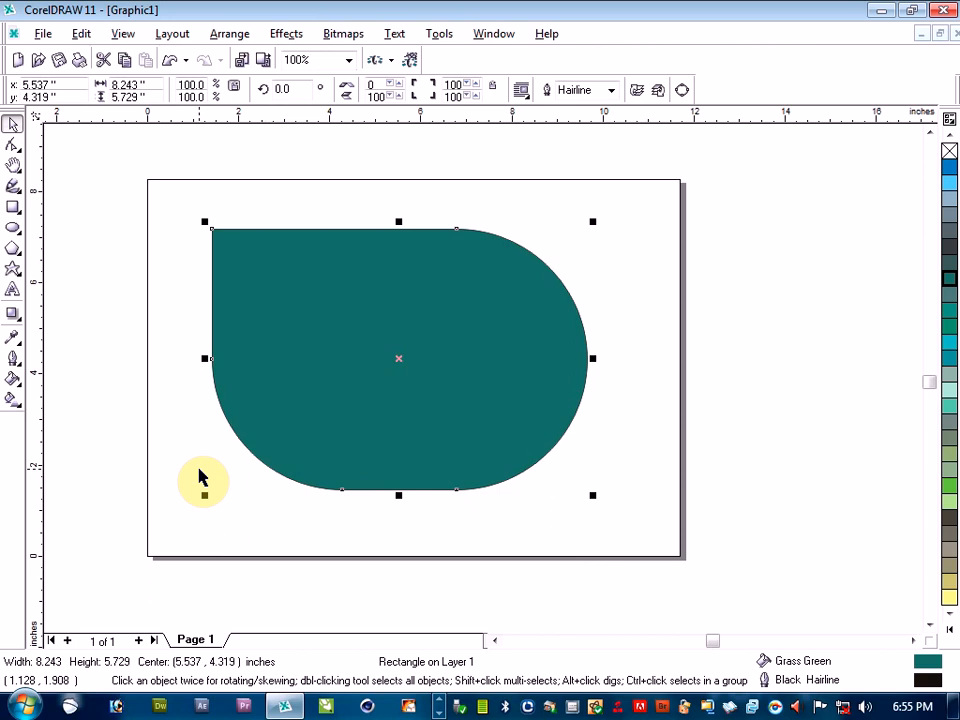
Undo the three individual corner roundings on the green rectangle
key("ctrl+z")
key("ctrl+z")
key("ctrl+z")
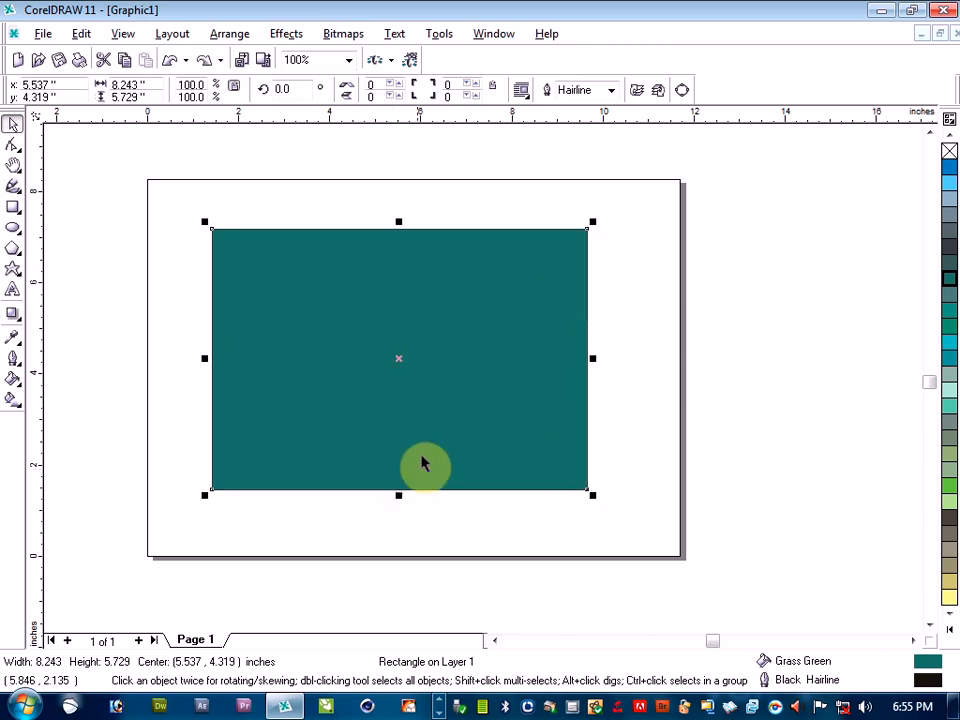
Round both right-hand corners of the green rectangle together to 100 with the Shape tool
left_click(414, 328)
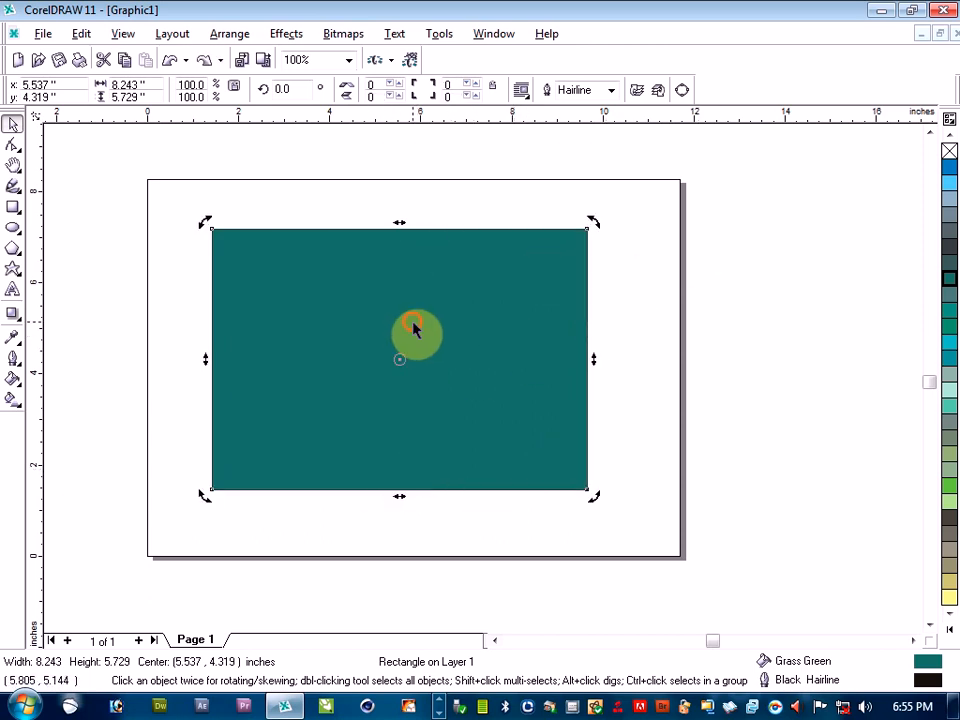
left_click(414, 328)
left_click(12, 148)
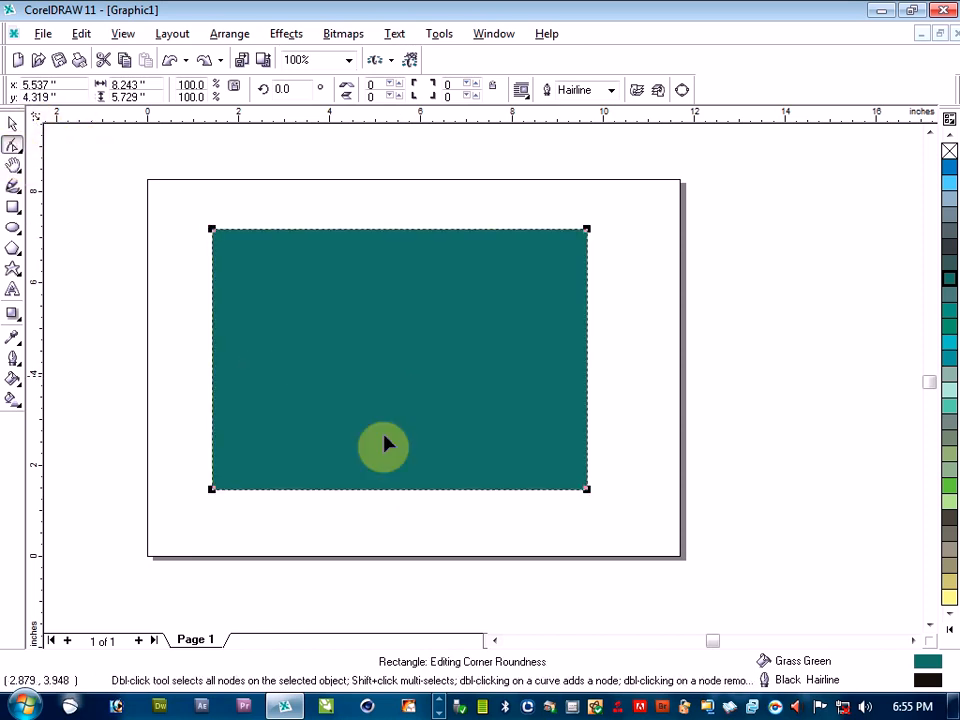
left_click(585, 229)
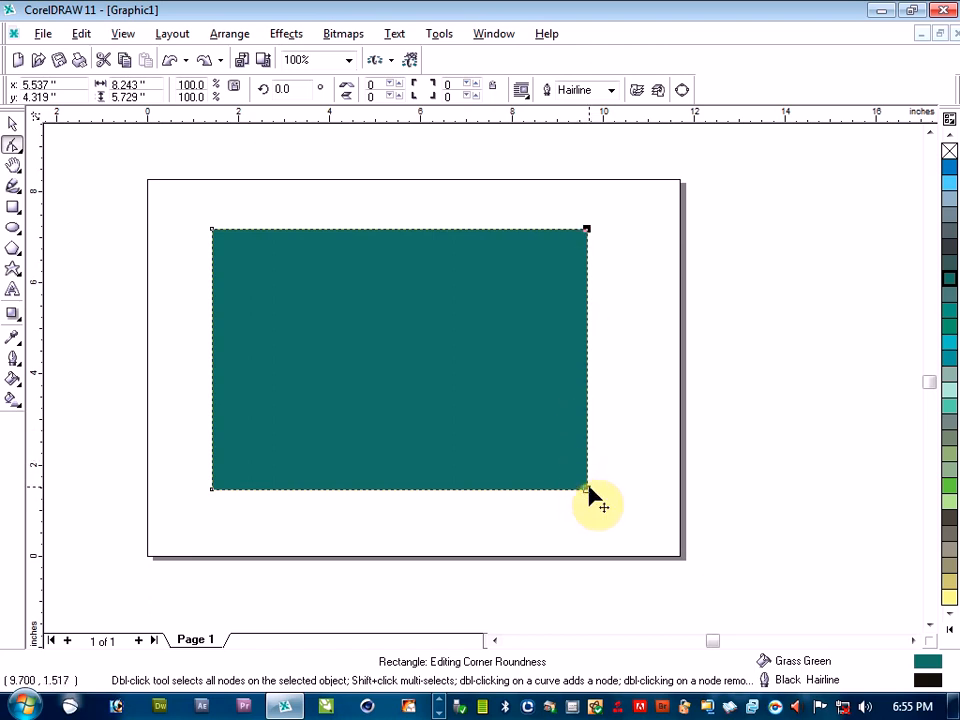
left_click(566, 381)
left_click(587, 228)
left_click_drag(587, 228, 398, 229)
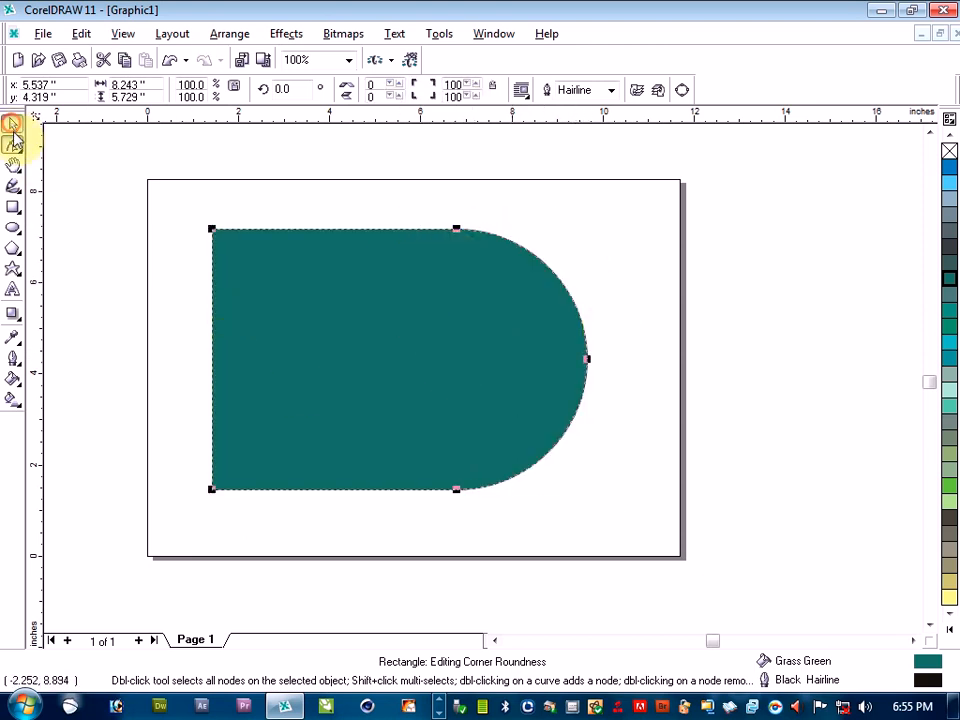
Scale the rounded shape down to about 2.79 by 1.94 inches and move it to the upper-right half of the page
left_click(12, 123)
left_click(482, 358)
left_click_drag(595, 222, 388, 393)
left_click_drag(300, 439, 508, 301)
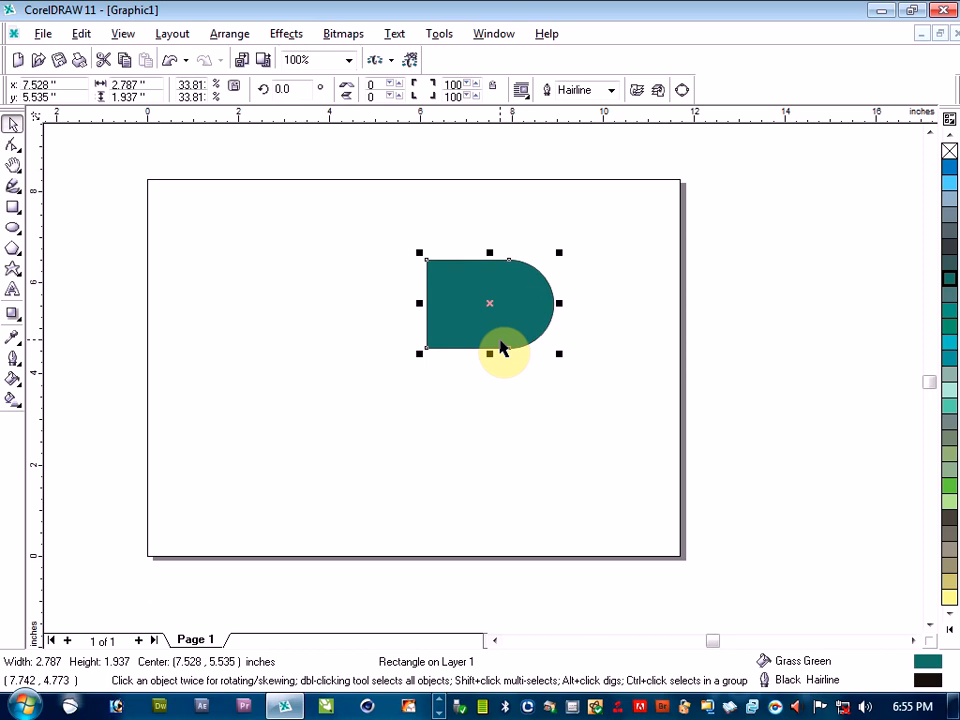
Duplicate the small rounded shape, place the copy beside the original on its left and select the copy
key("ctrl+d")
left_click_drag(498, 294, 343, 305)
left_click(426, 438)
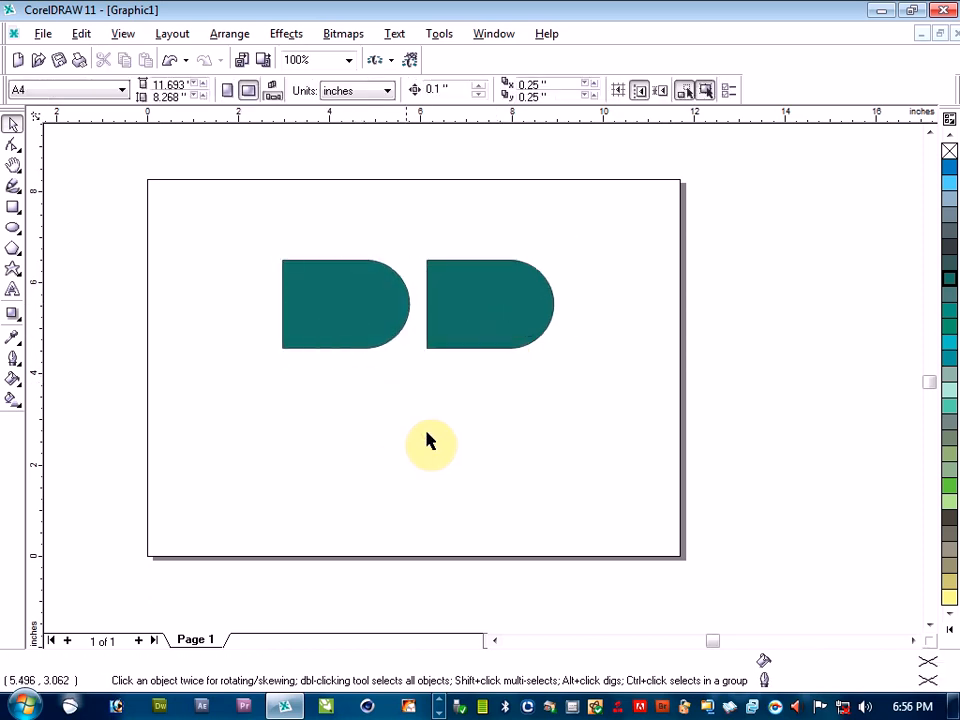
left_click(390, 322)
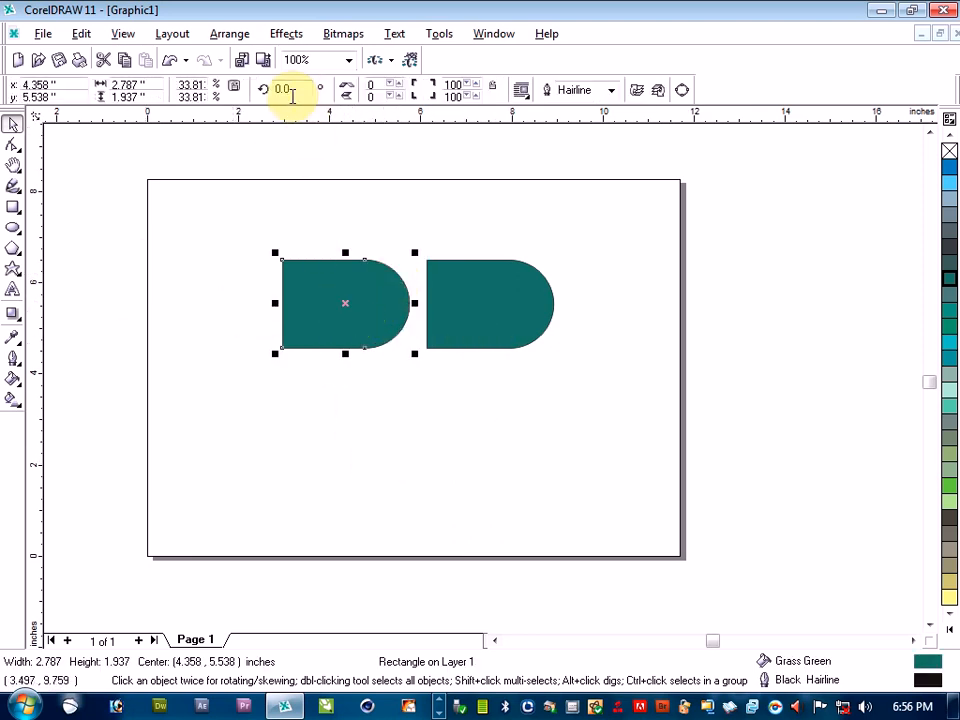
left_click(341, 305)
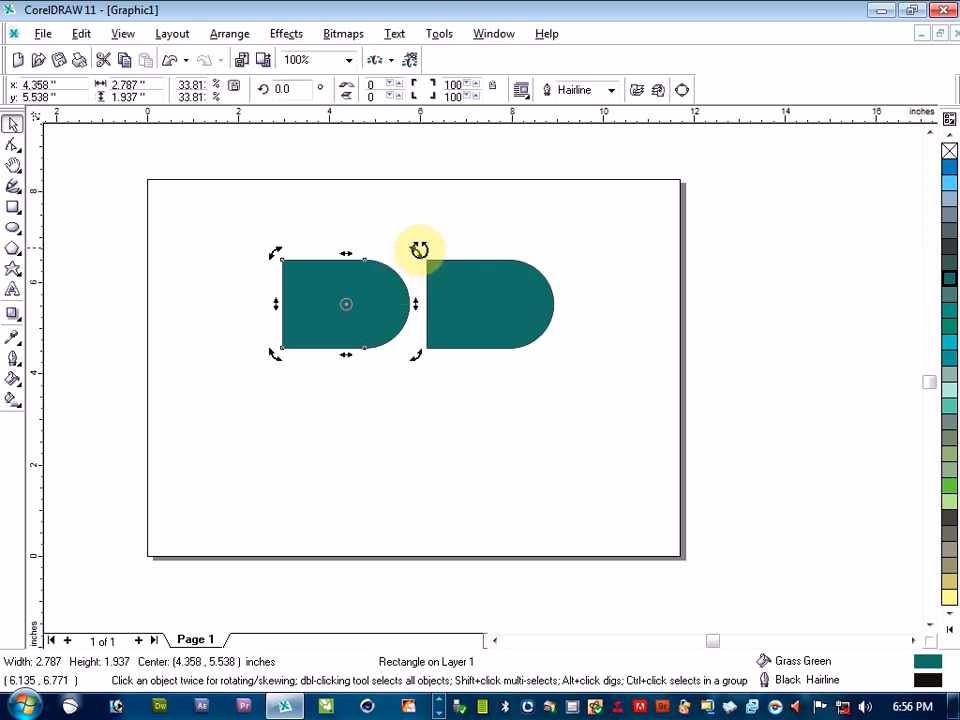
left_click_drag(416, 252, 294, 340)
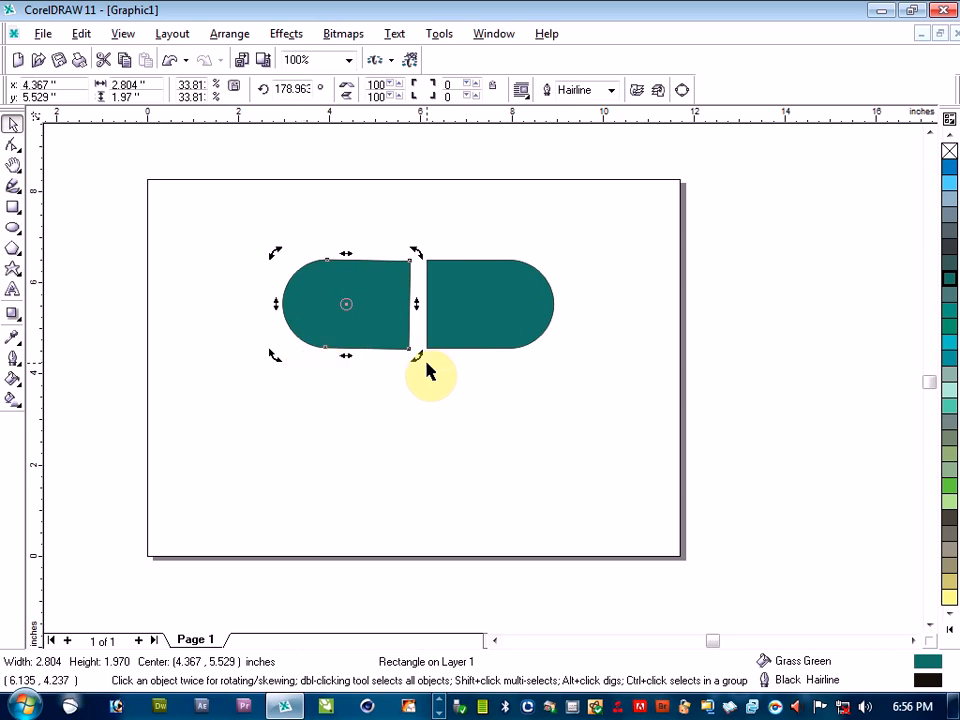
key("ctrl+z")
left_click(360, 380)
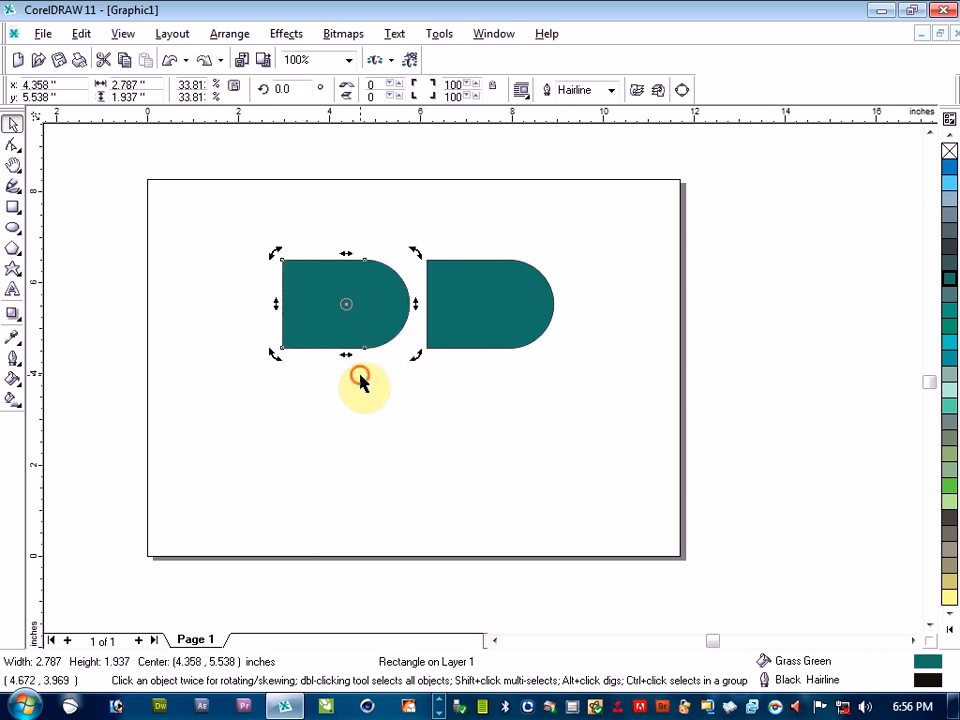
Mirror the left green shape horizontally so its rounded end faces away from the right shape
left_click(348, 309)
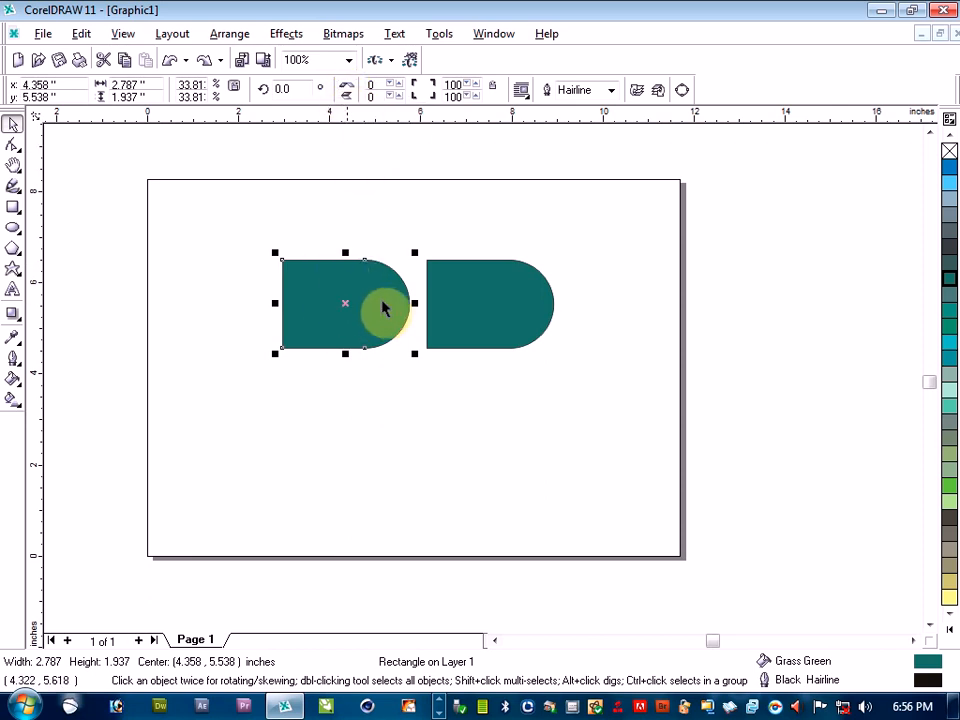
left_click(348, 92)
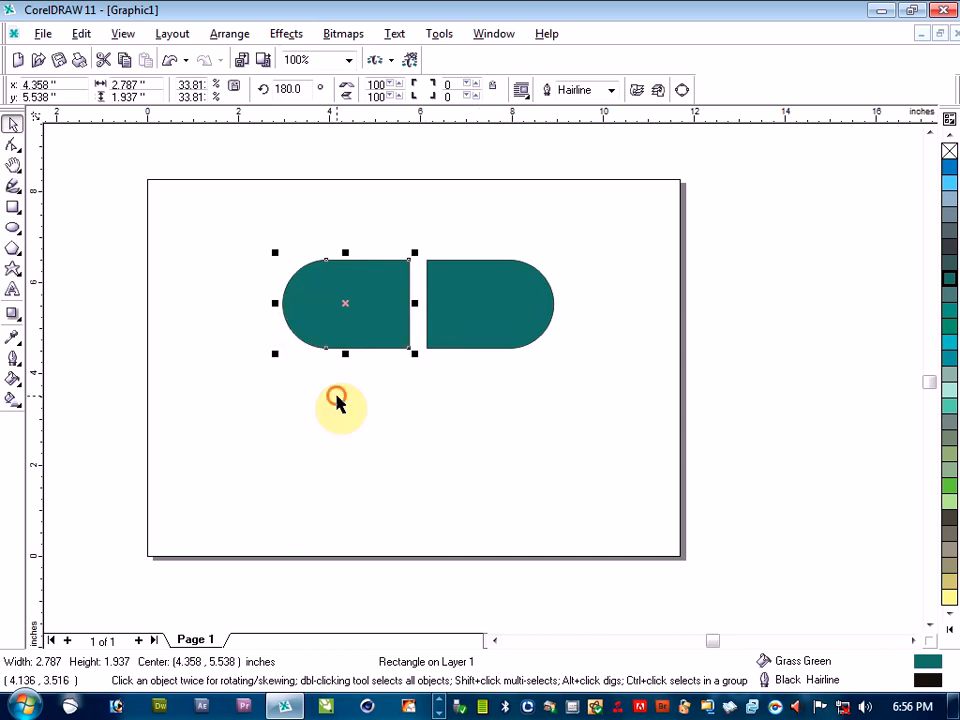
left_click(336, 402)
Fill the left shape with Light Yellow and the right shape with Red
left_click(383, 306)
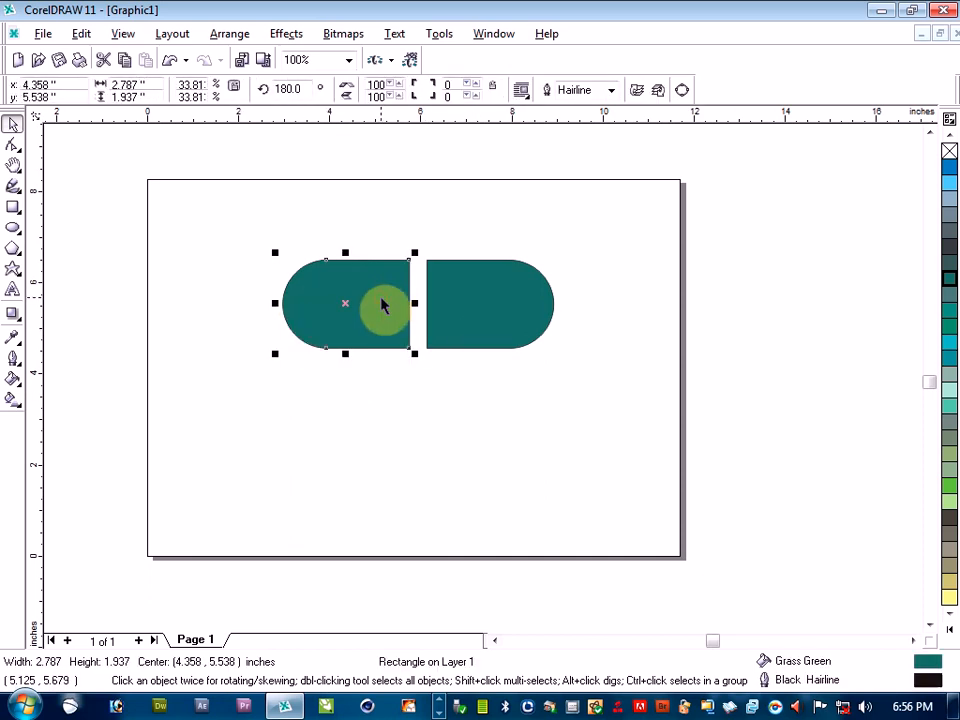
left_click(948, 600)
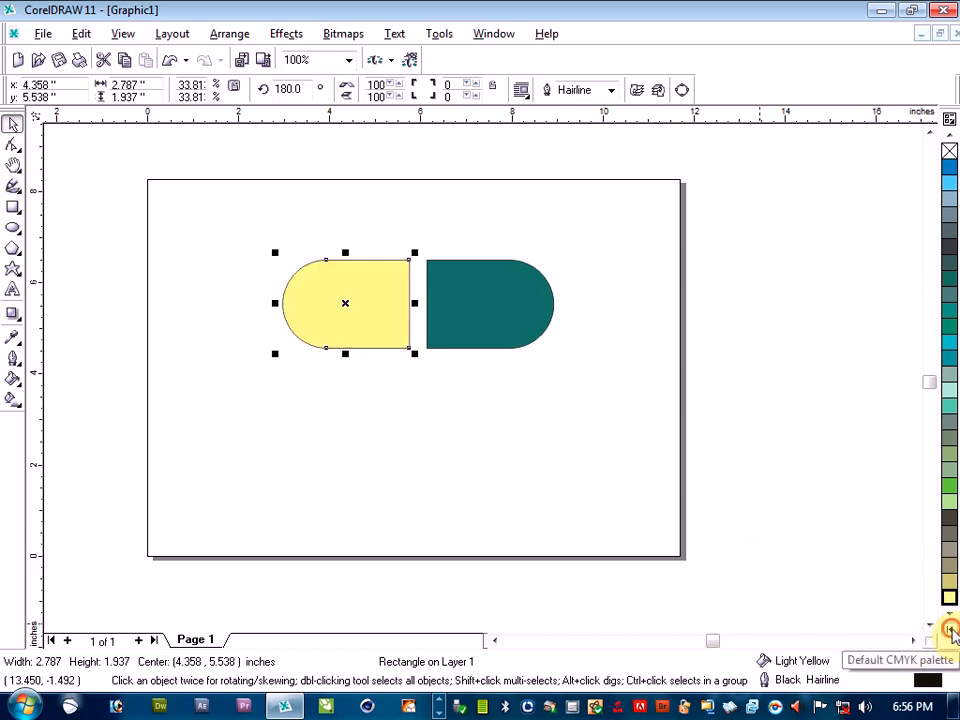
left_click(948, 628)
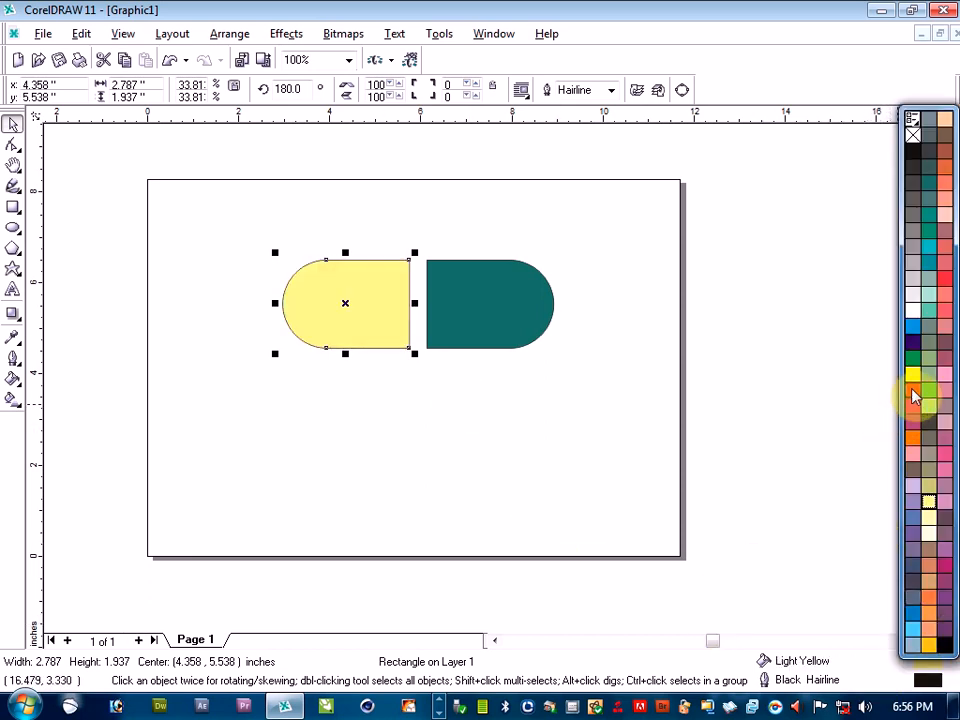
left_click(497, 300)
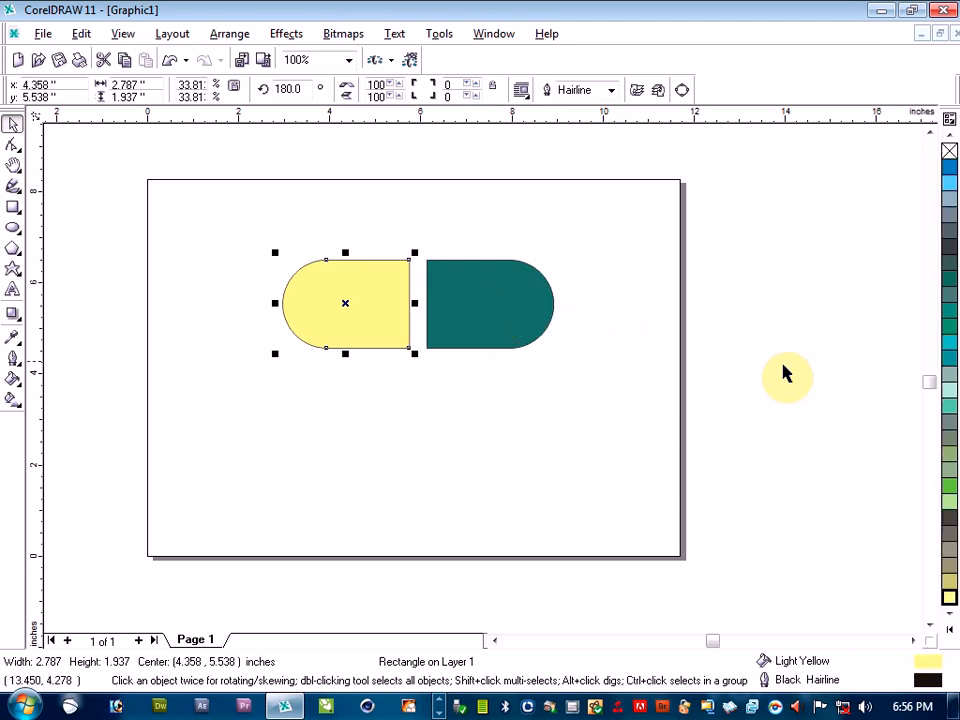
left_click(523, 326)
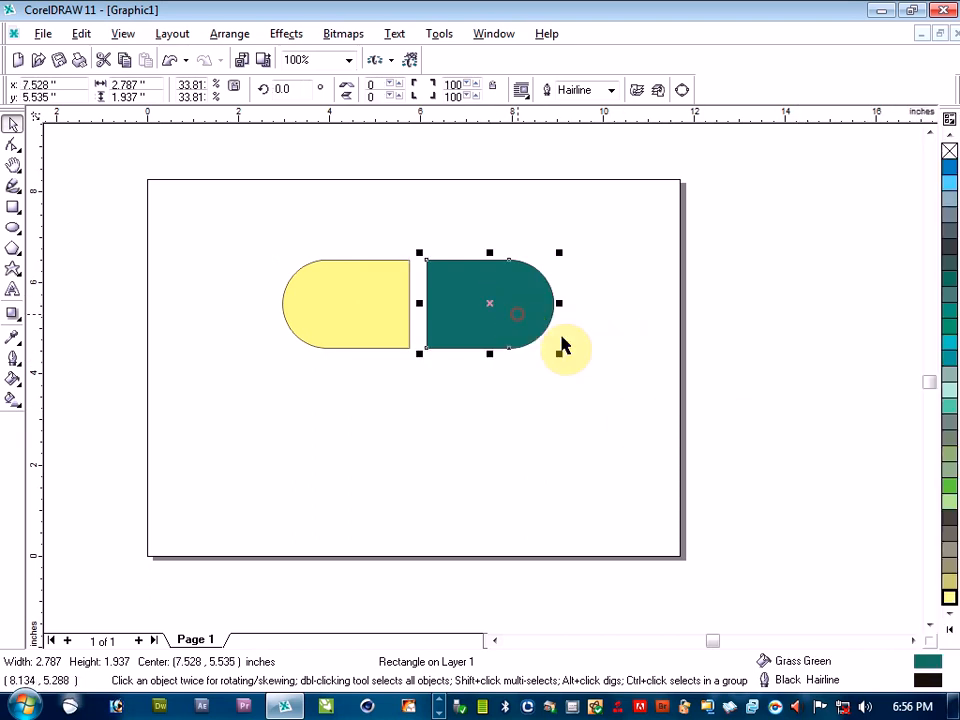
left_click(948, 626)
left_click(912, 392)
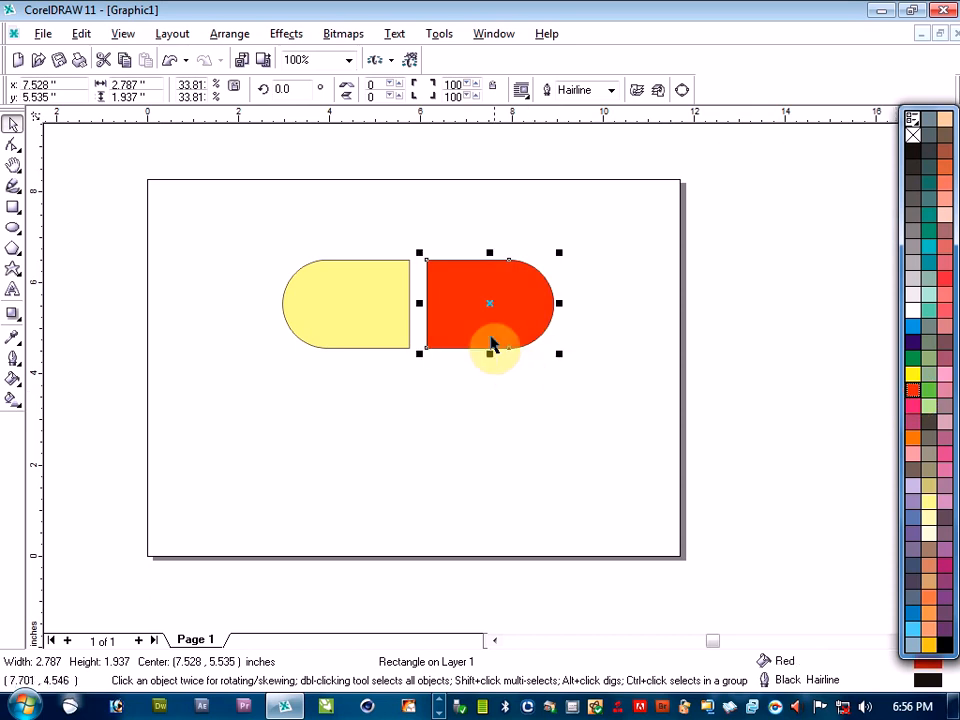
left_click(463, 317)
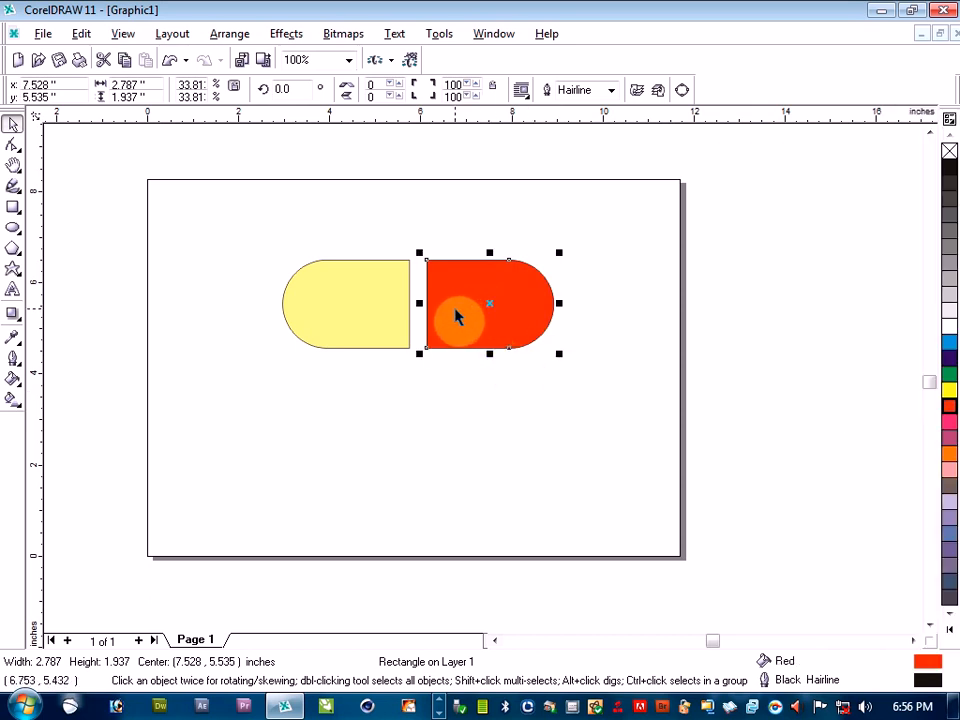
Move the red half against the flat edge of the yellow half and group both into one capsule
left_click_drag(487, 304, 470, 303)
left_click(390, 424)
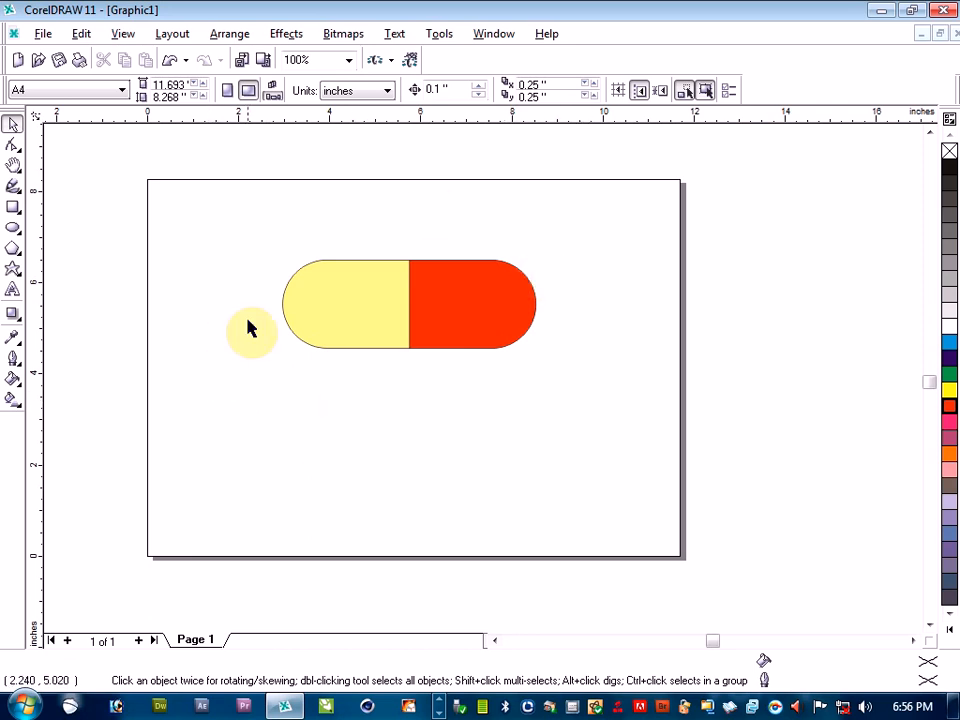
left_click_drag(572, 390, 574, 392)
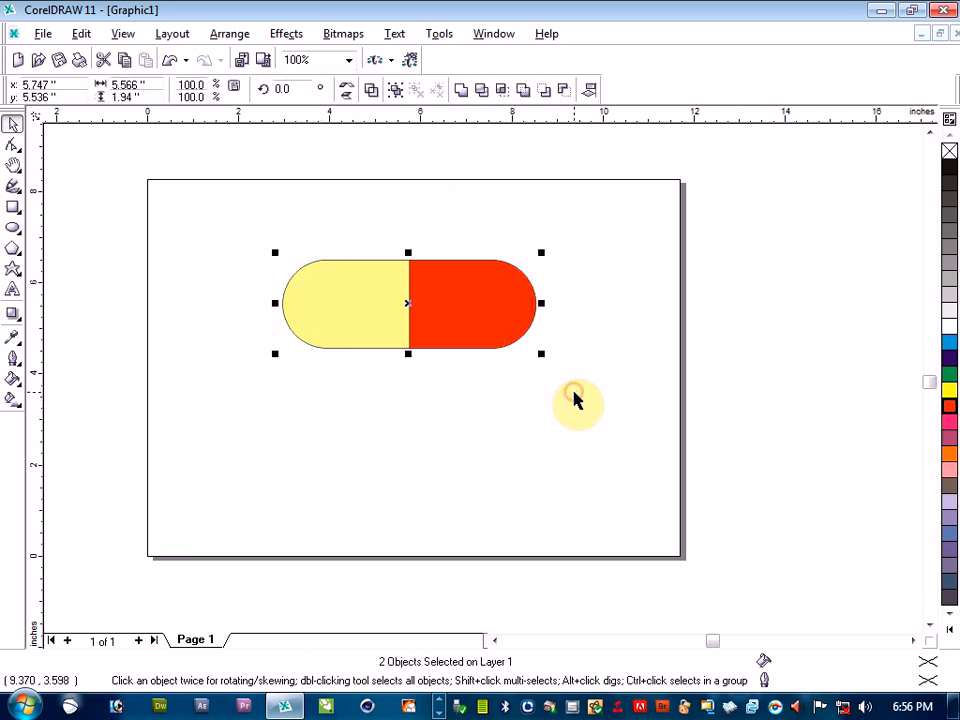
right_click(388, 312)
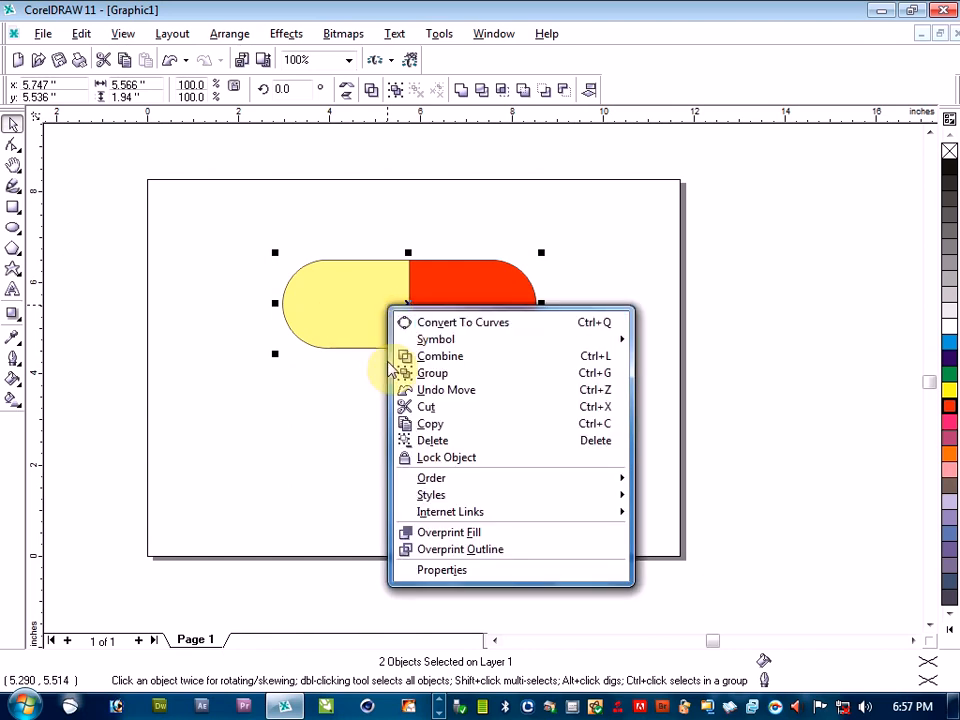
left_click(436, 374)
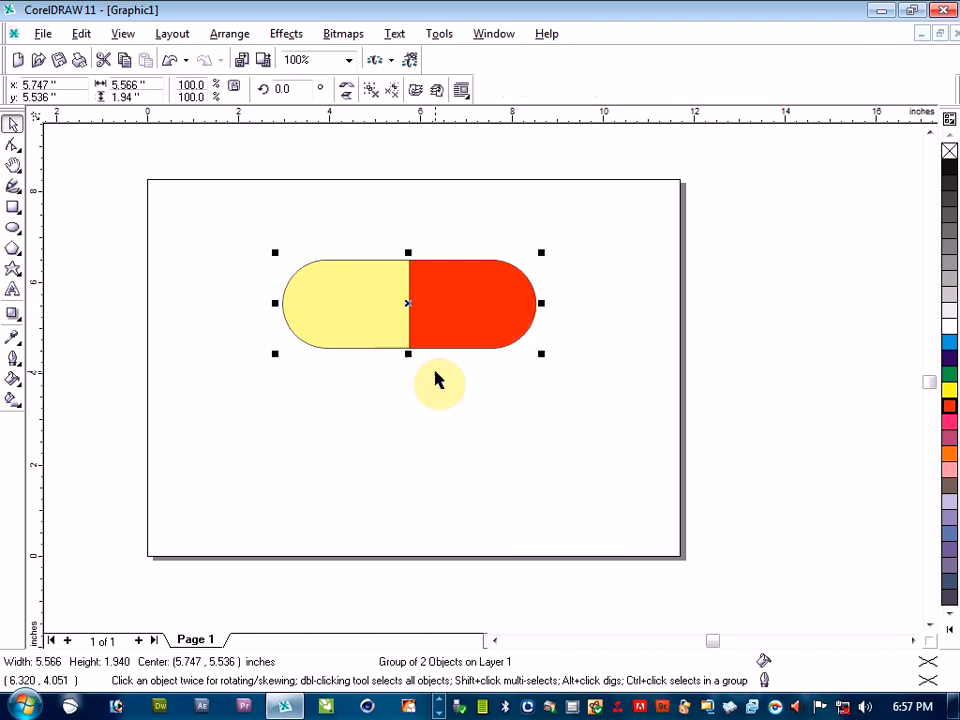
Scale the capsule group down to about 2.42 by 0.85 inches and scatter four copies of it around the page
left_click_drag(540, 256, 398, 302)
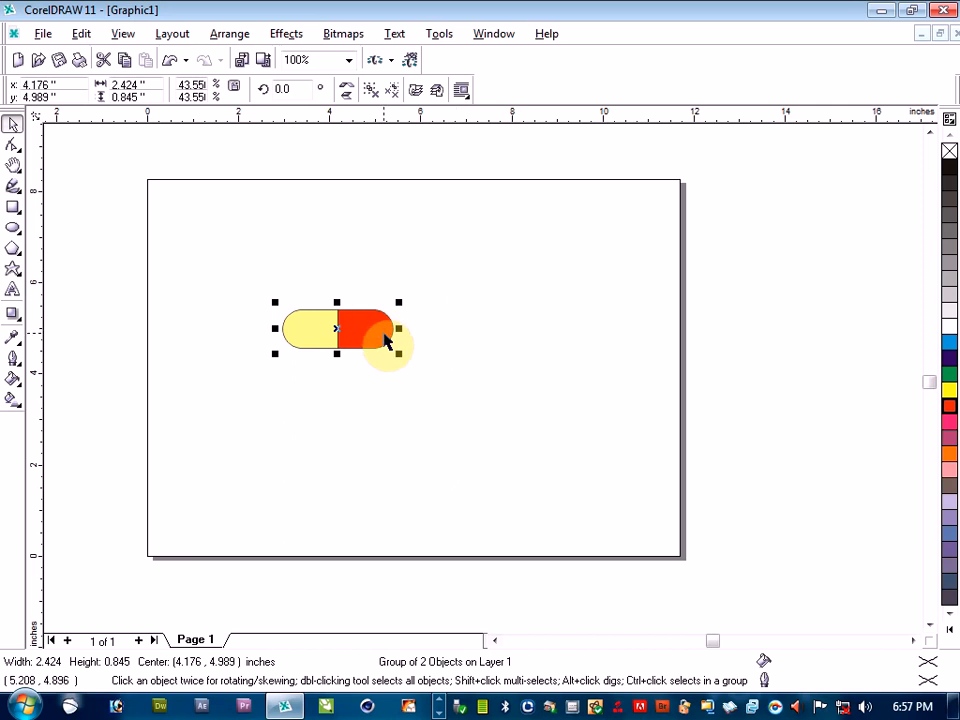
left_click_drag(386, 341, 462, 390)
left_click_drag(366, 301, 315, 390)
left_click_drag(347, 339, 480, 322)
left_click_drag(403, 332, 420, 368)
Rotate the middle capsule slightly counterclockwise and the lower-right capsule clockwise
left_click(420, 368)
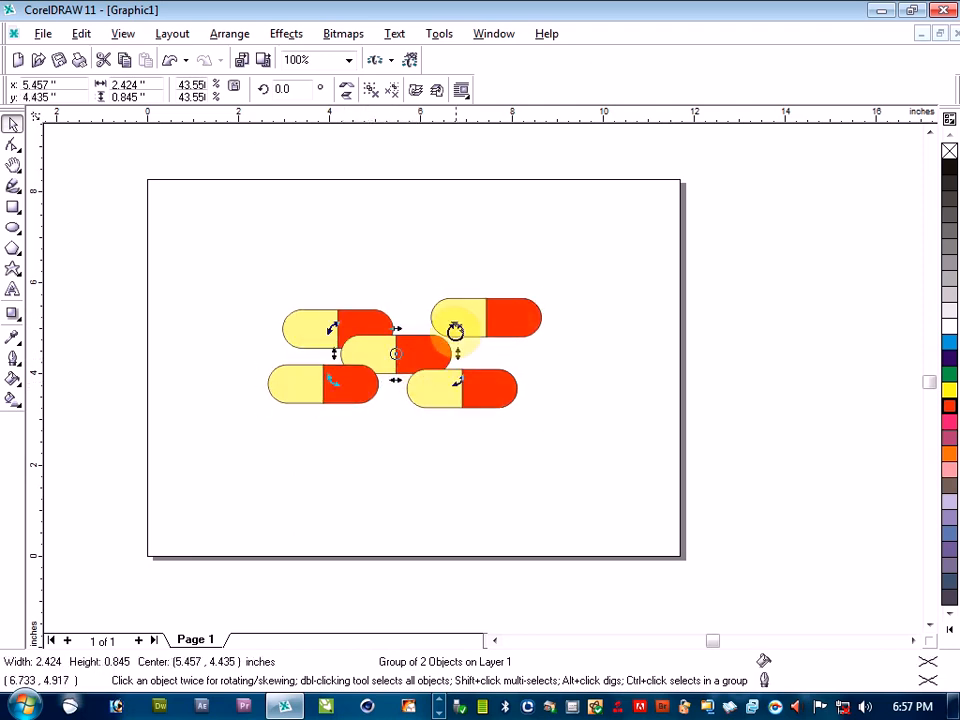
mouse_move(454, 317)
left_mouse_down()
mouse_move(450, 306)
mouse_move(452, 316)
left_mouse_up()
left_click(417, 448)
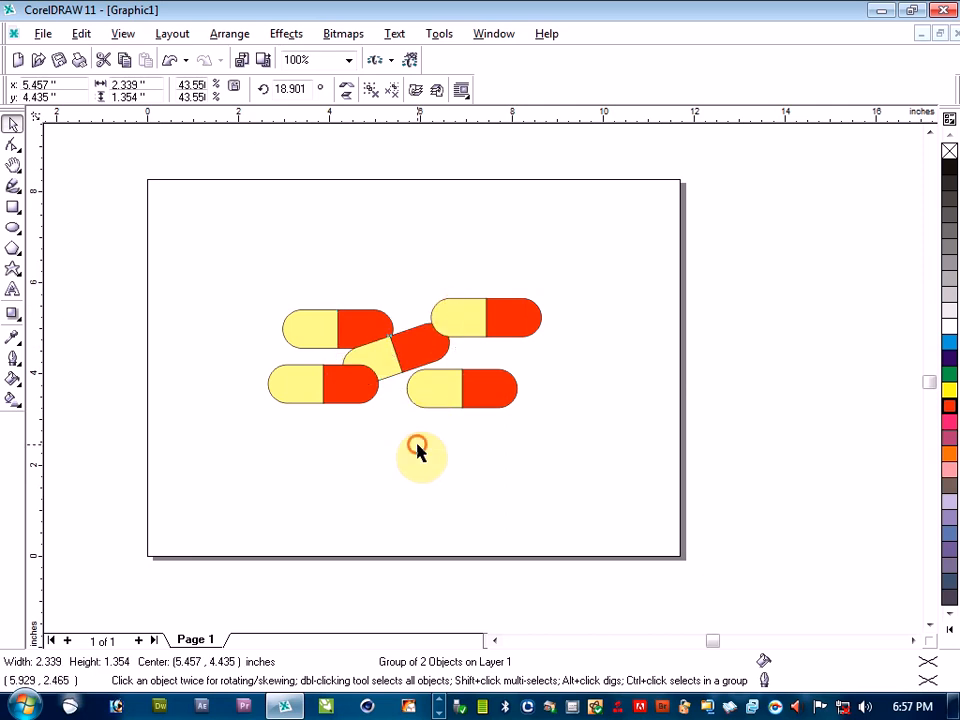
left_click(480, 396)
left_click(480, 396)
left_click_drag(525, 358, 522, 390)
Rotate the upper-right capsule counterclockwise and the upper-left capsule clockwise to about 321.7 degrees
left_click(521, 336)
left_click(487, 318)
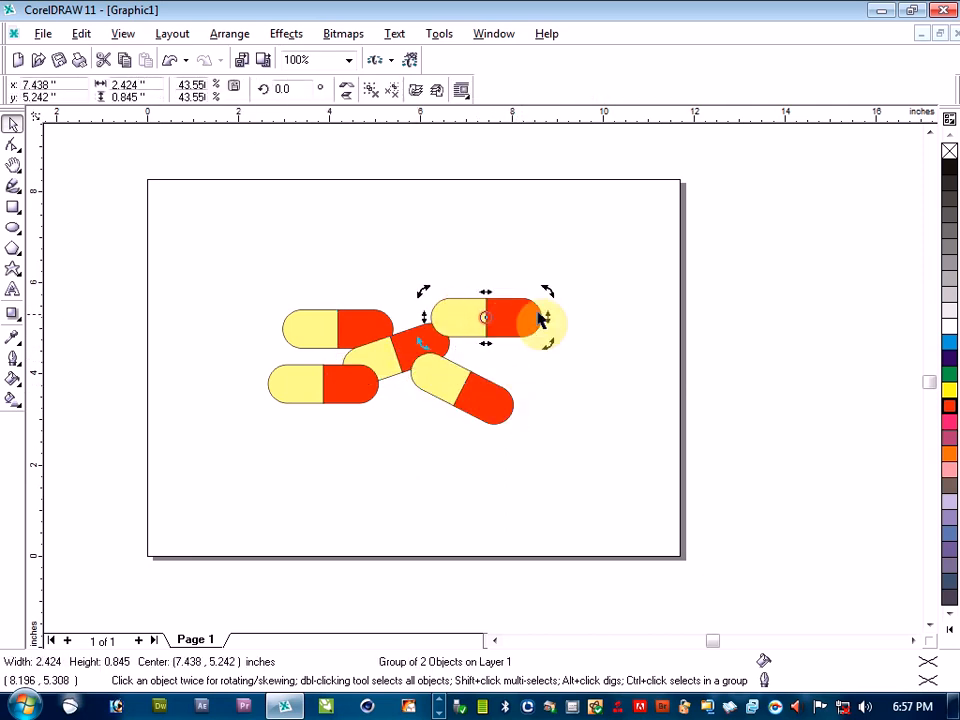
left_click_drag(548, 291, 542, 257)
left_click(317, 339)
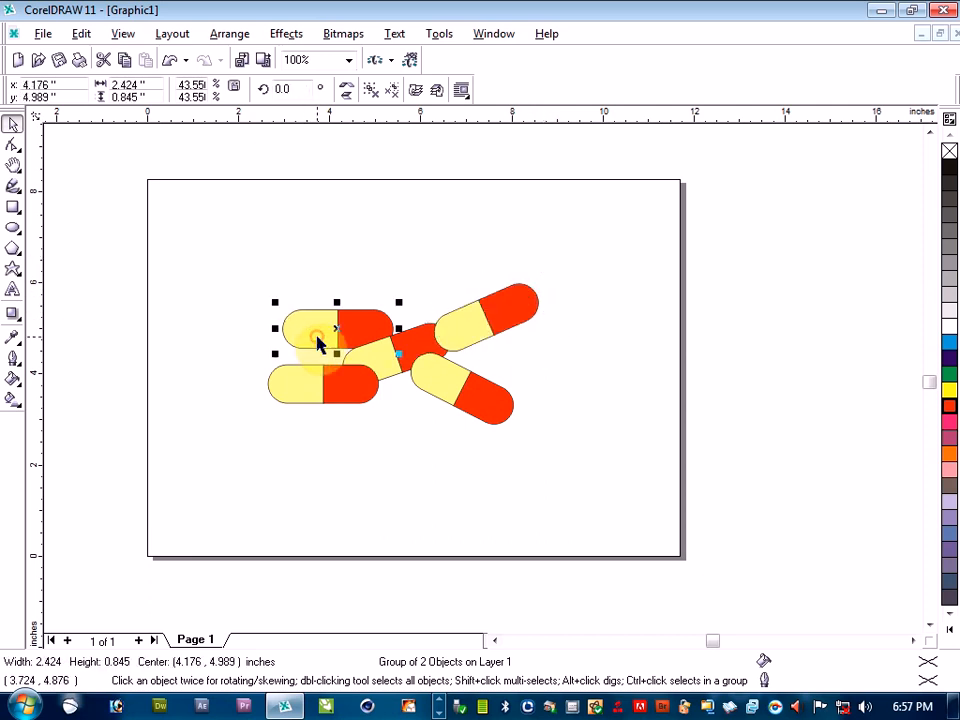
left_click(317, 339)
left_click_drag(279, 304, 306, 275)
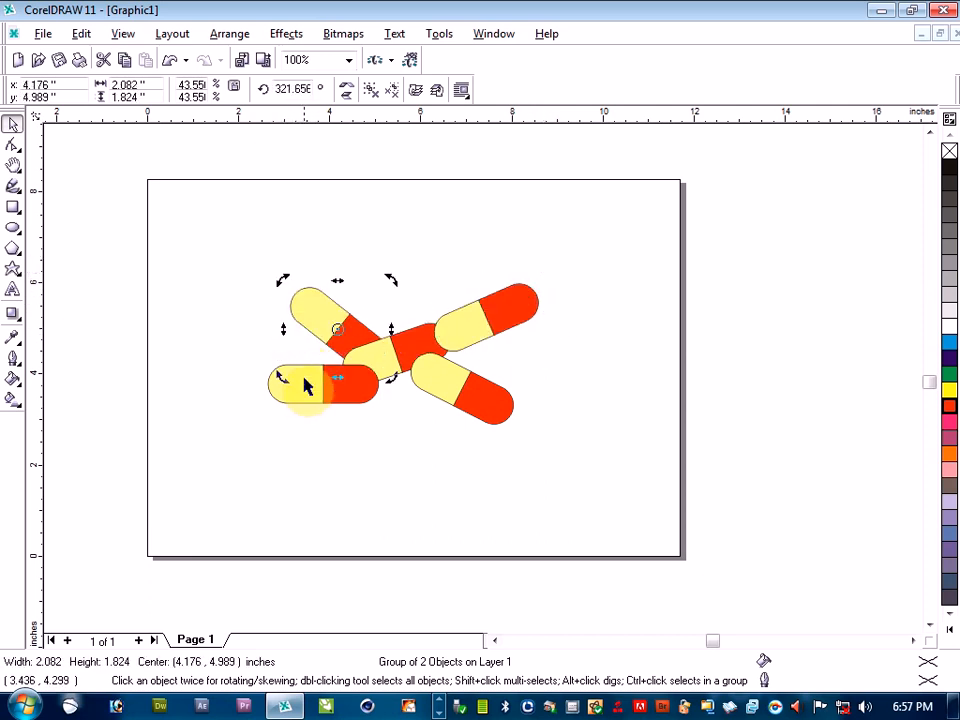
left_click(313, 424)
left_click(311, 396)
left_click(345, 450)
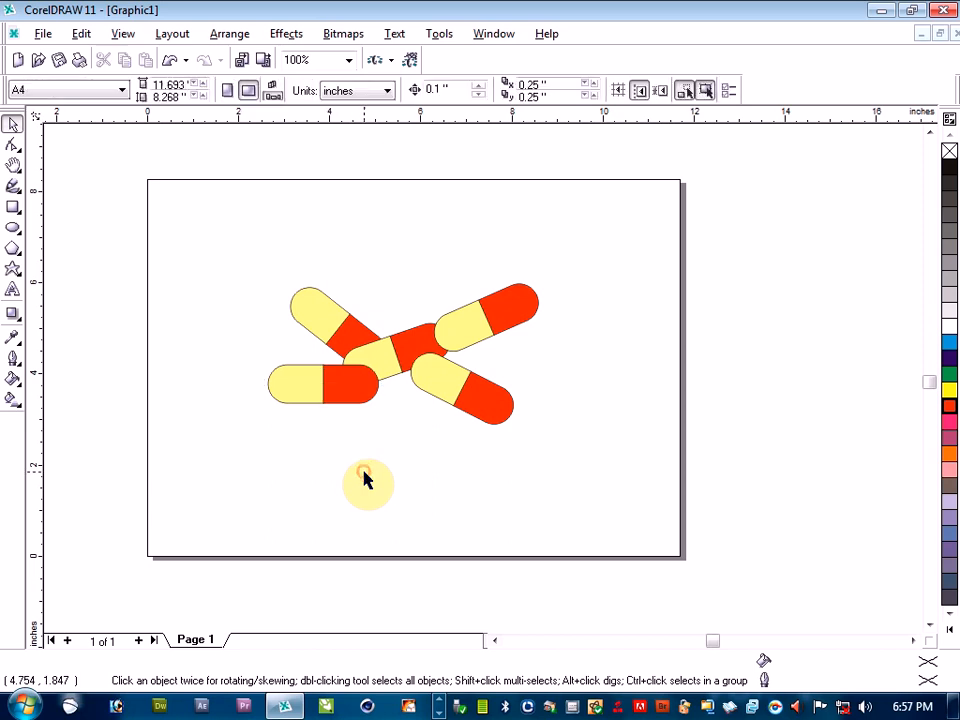
Delete all the capsules from the page
left_click(151, 216)
key("ctrl+a")
key("Delete")
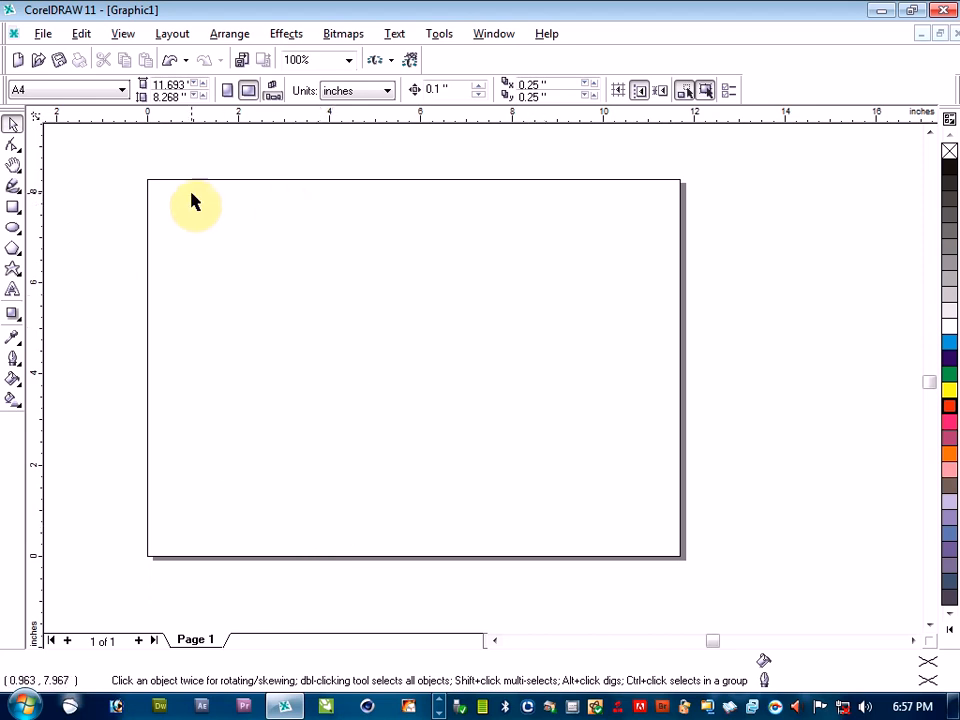
Switch the page to portrait orientation and remove the horizontal guideline near its upper edge
left_click(227, 92)
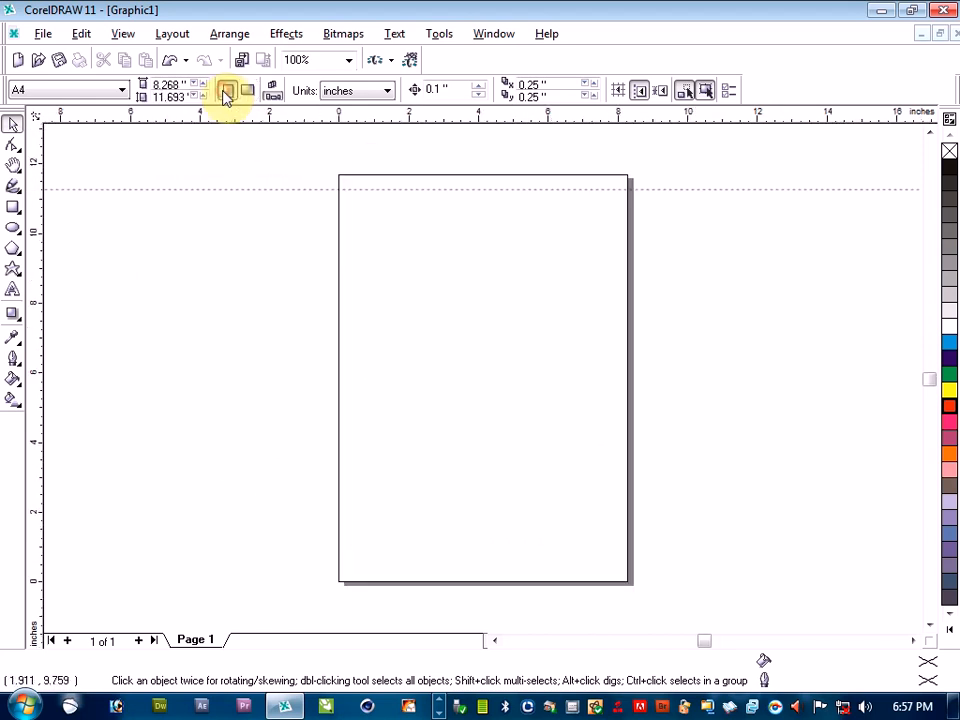
left_click(275, 188)
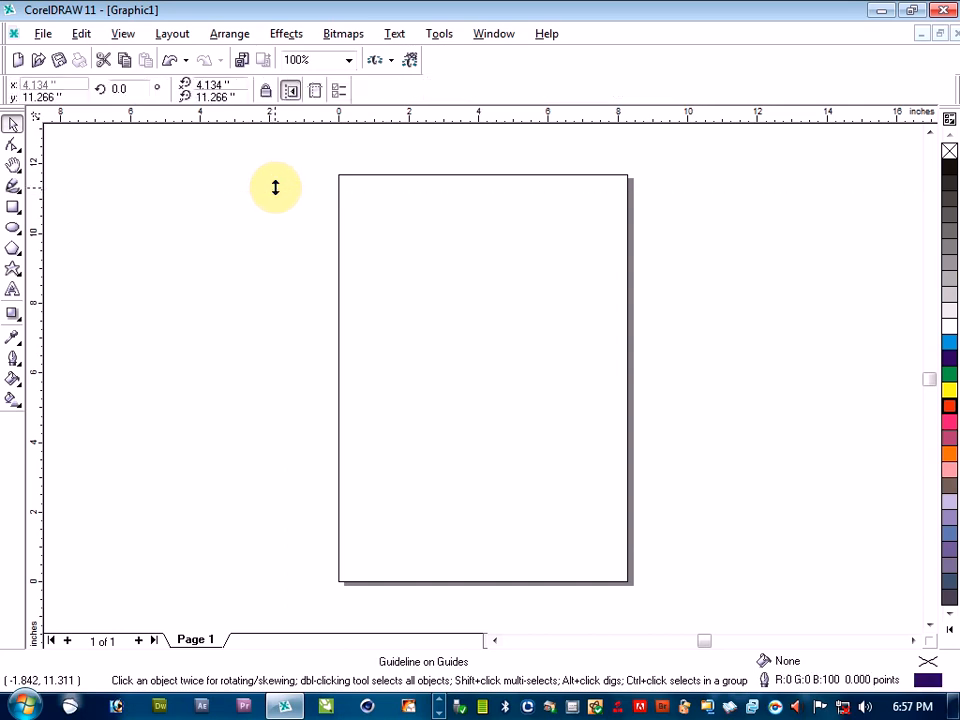
left_click(278, 197)
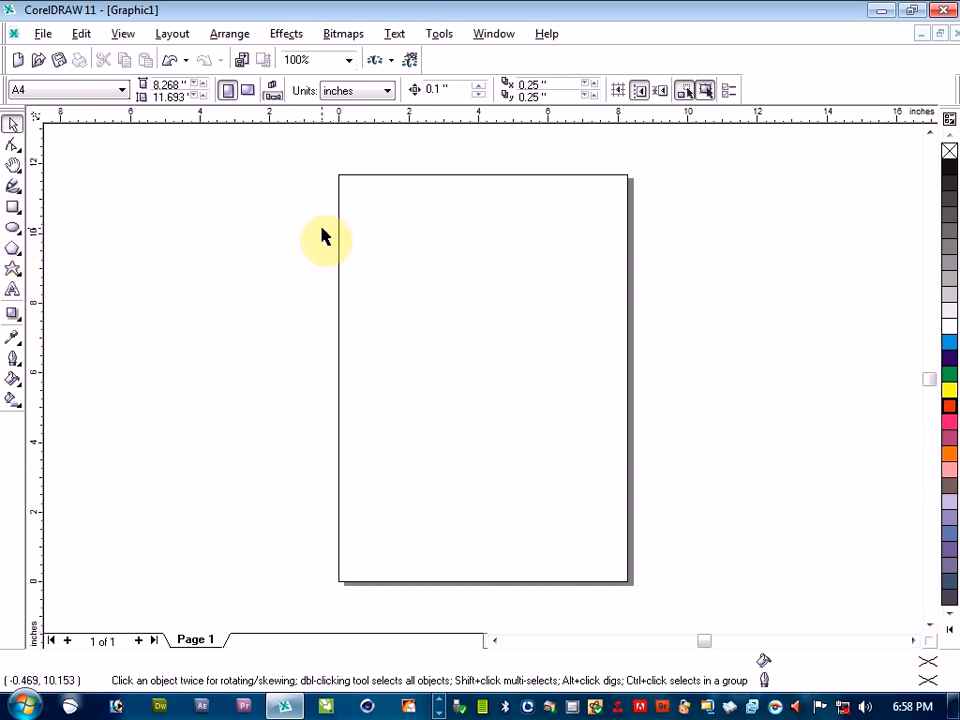
Start importing a file and browse to the Imágenes library under Bibliotecas
left_click(38, 33)
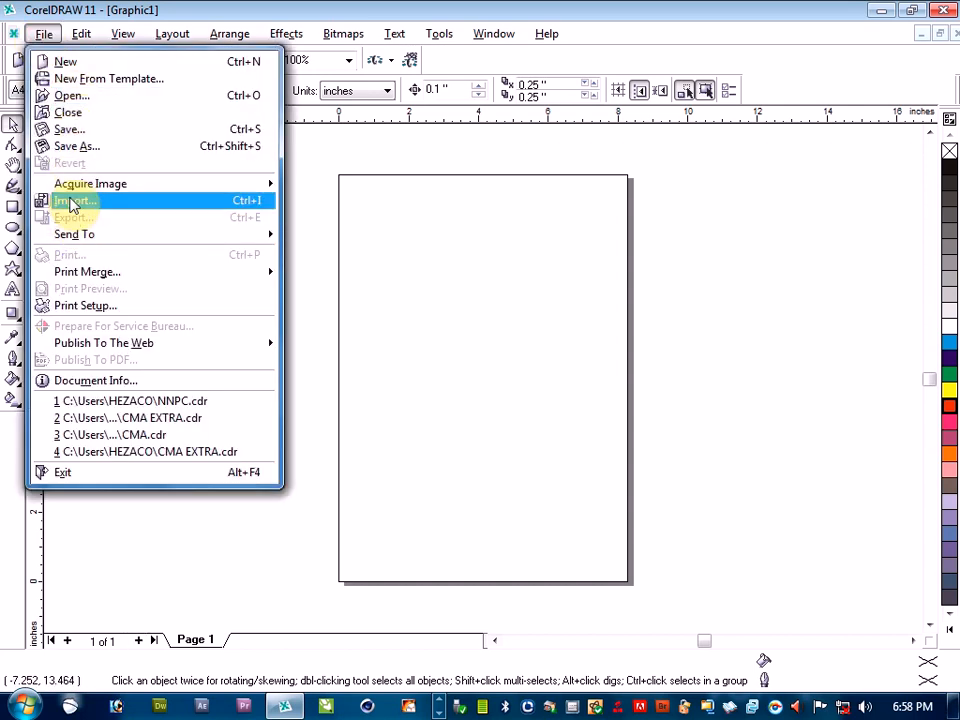
left_click(70, 202)
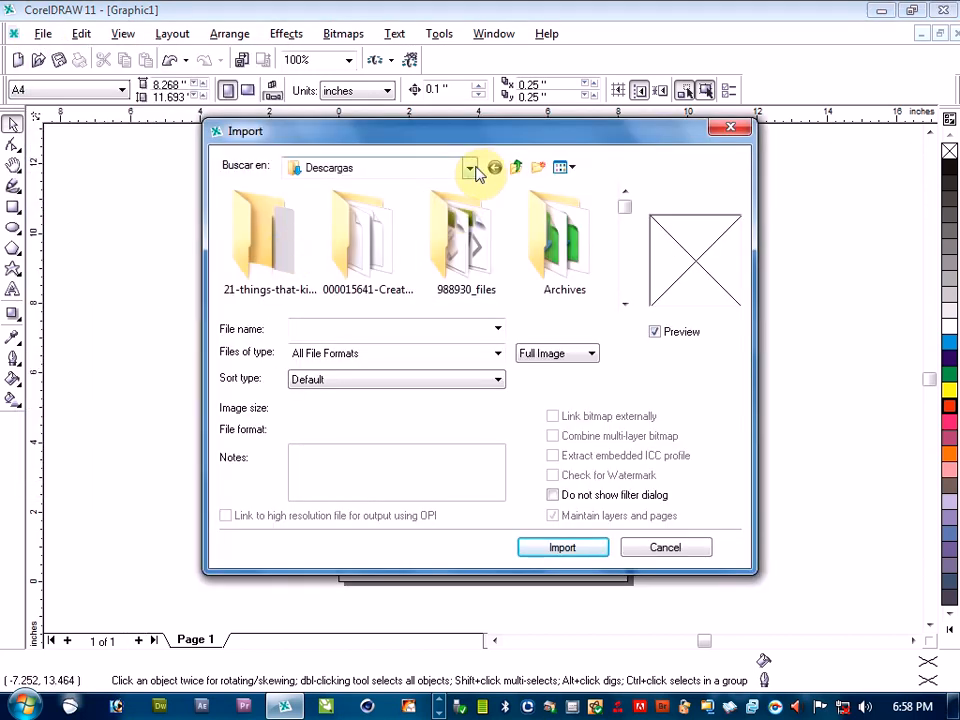
left_click(469, 168)
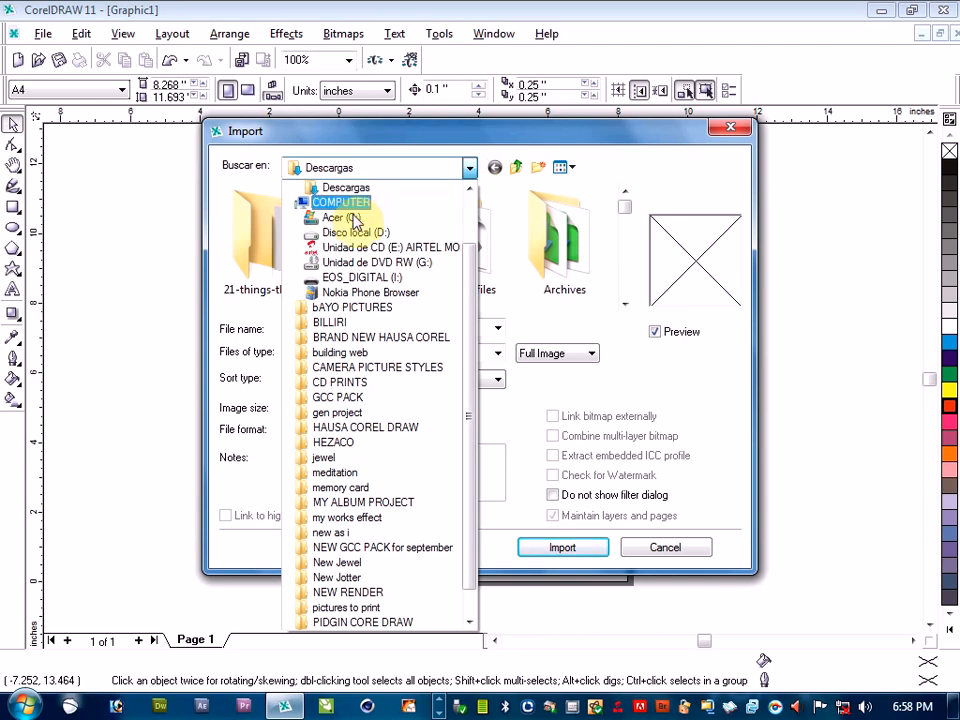
left_click_drag(467, 328, 463, 226)
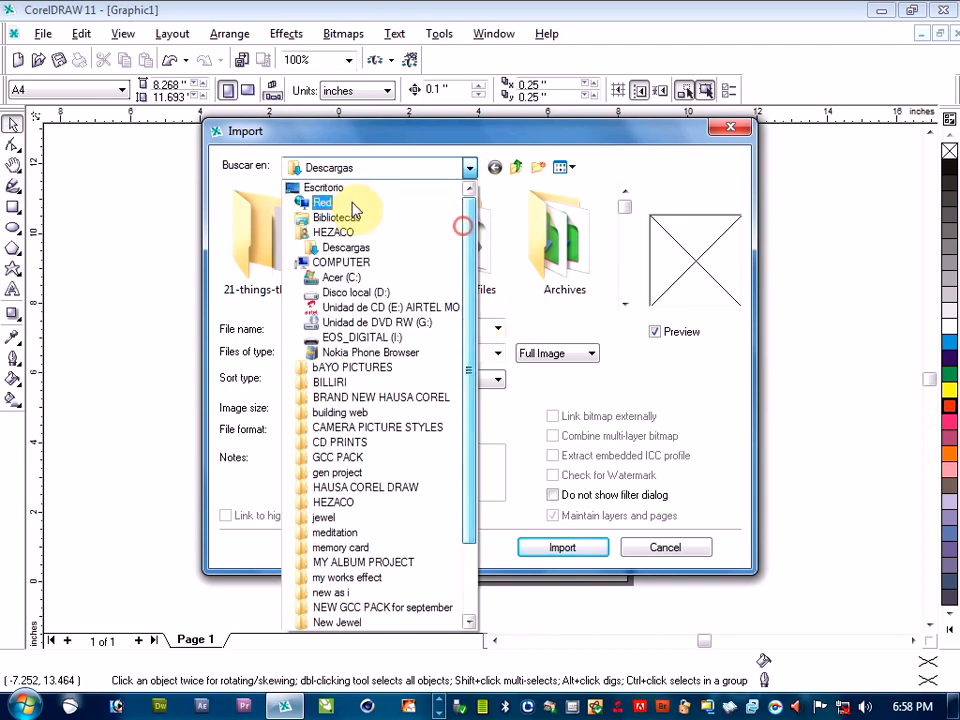
left_click(340, 217)
left_click(292, 270)
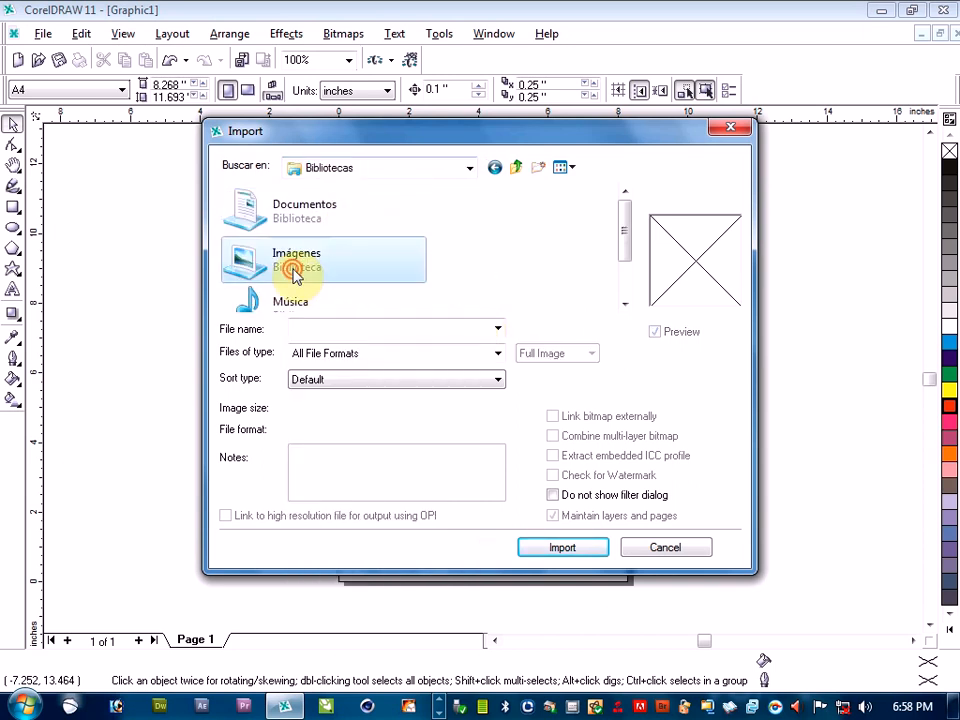
double_click(292, 270)
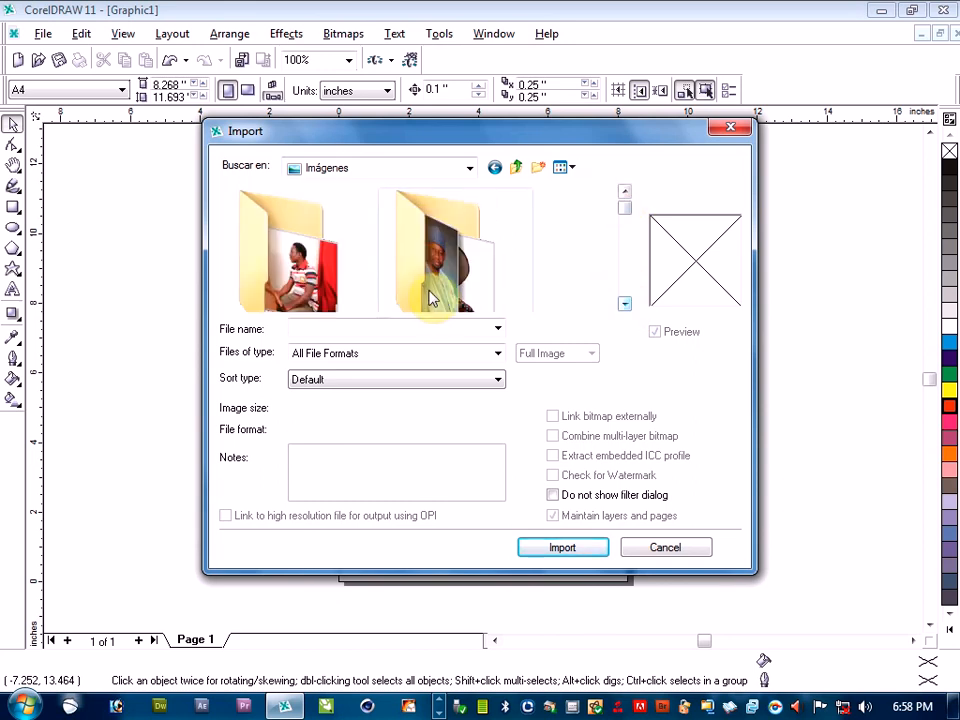
Import Dankwambo.jpg from the second picture folder and place it on the page at about 7.03 by 10.58 inches, roughly centred
double_click(432, 298)
double_click(310, 266)
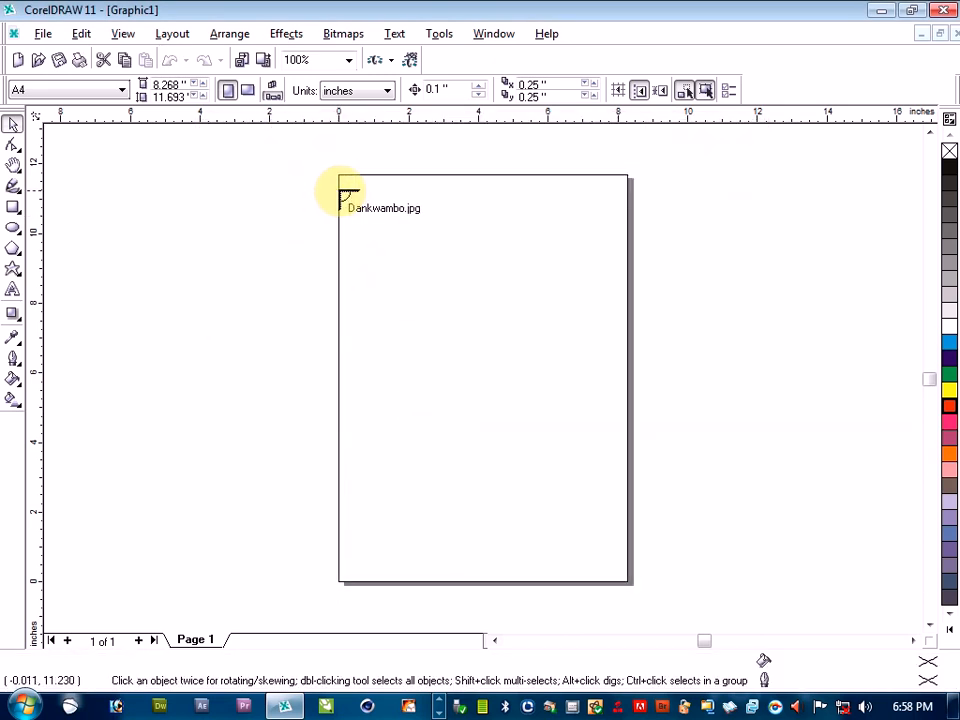
left_click_drag(340, 190, 624, 555)
left_click_drag(441, 410, 470, 398)
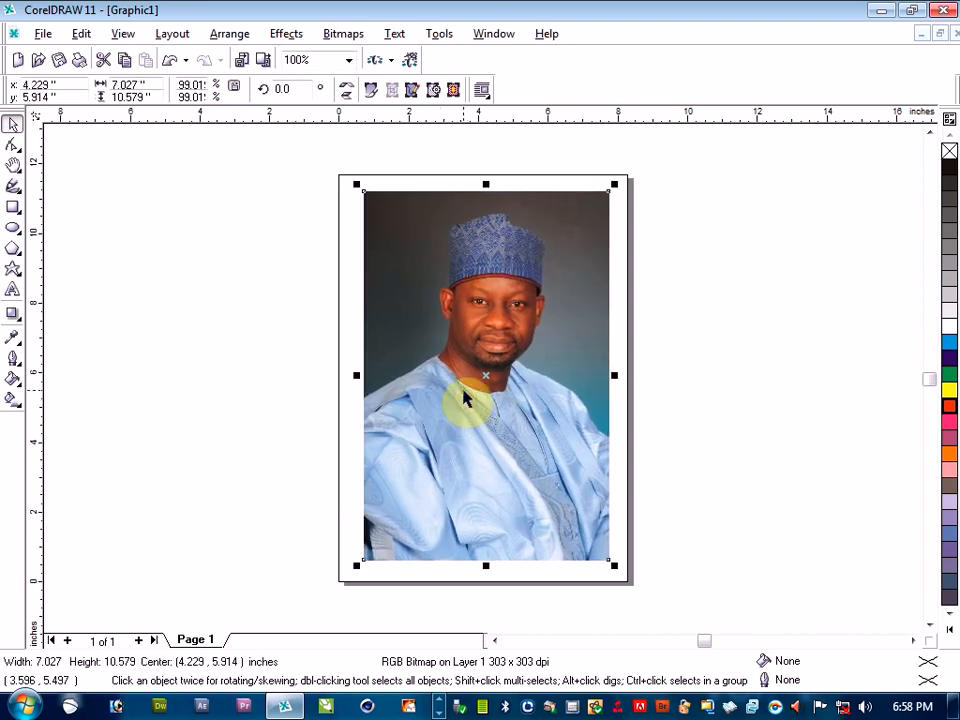
Enlarge the photo proportionally to about 7.71 by 11.60 inches so it nearly fills the page
left_click_drag(611, 186, 624, 172)
left_click_drag(356, 566, 331, 584)
left_click(218, 428)
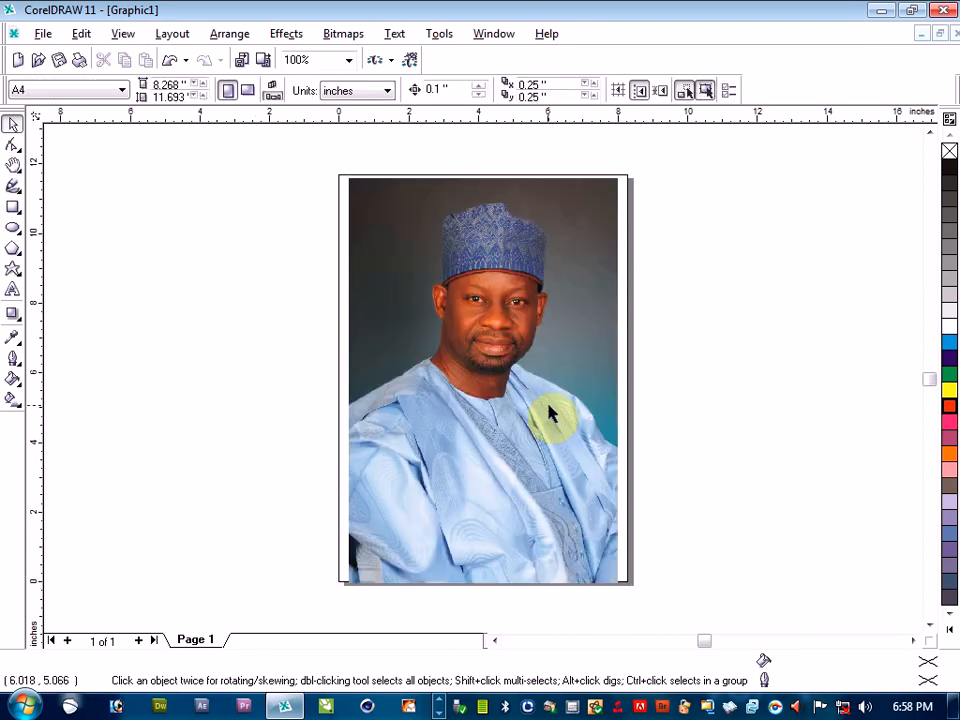
Move the photo off the page to the right, centred at about 13.24 inches horizontally
left_click(488, 418)
left_click_drag(648, 400, 765, 403)
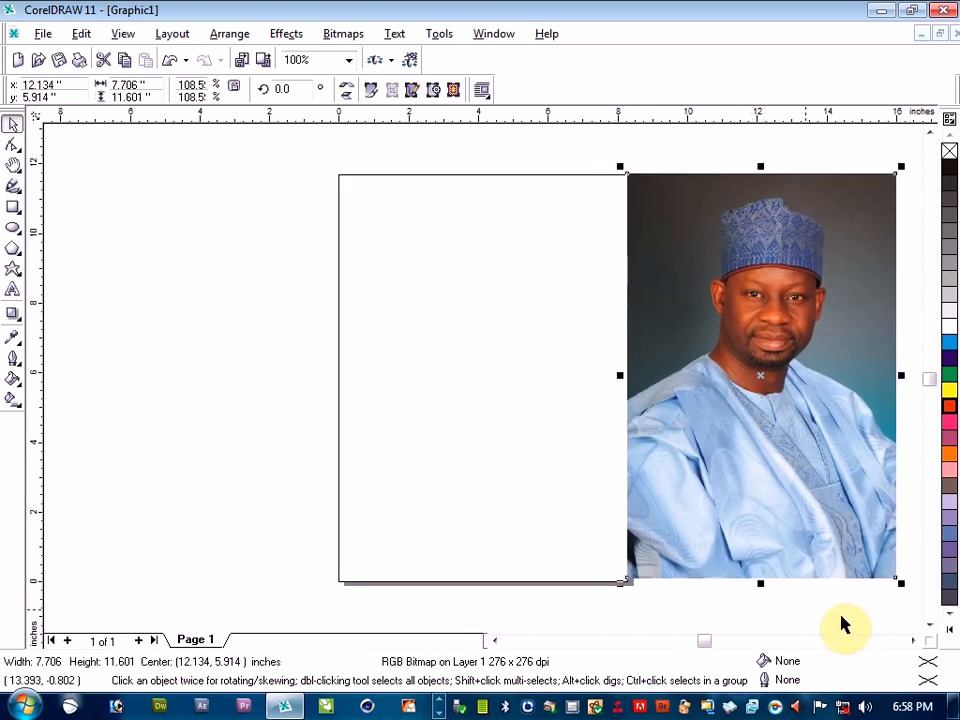
left_click(911, 641)
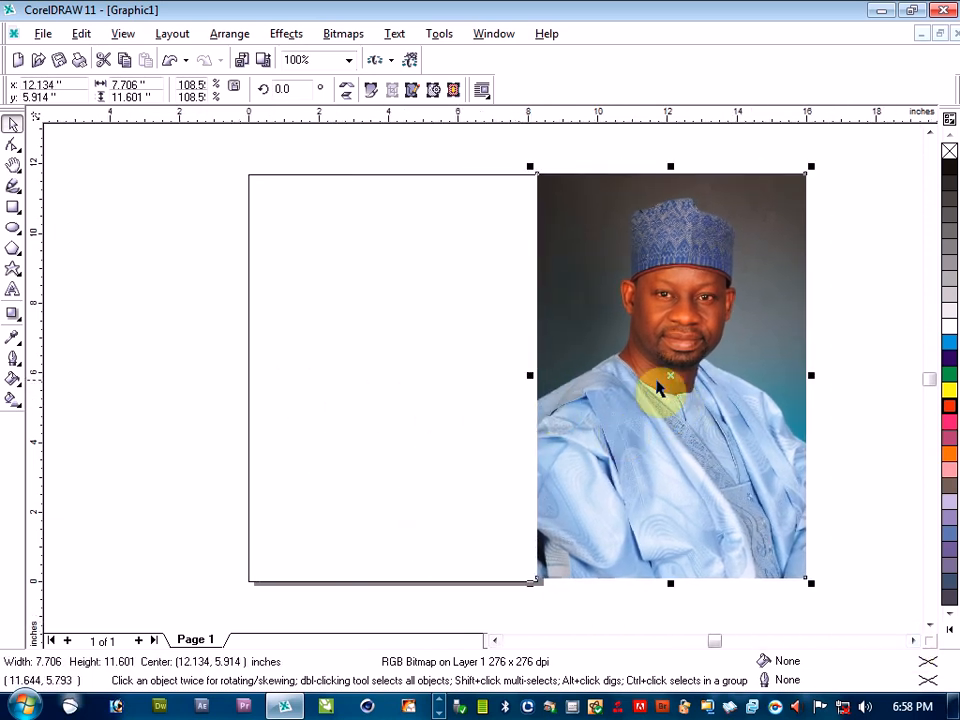
left_click_drag(670, 385, 708, 381)
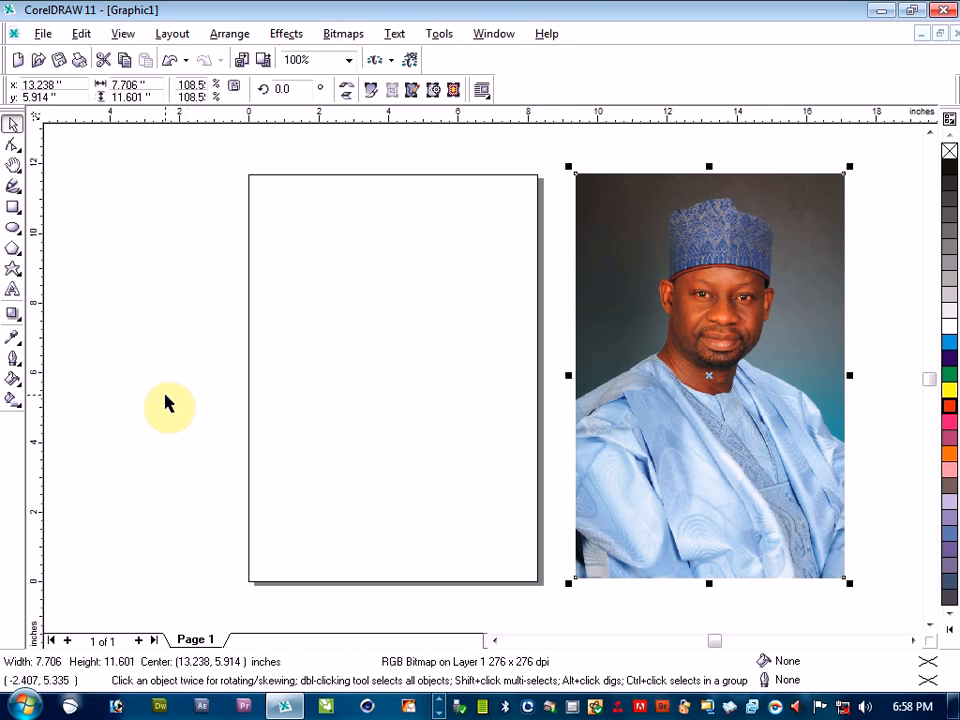
Draw a rectangle over the empty page and narrow it from its left side to about 8.05 by 11.60 inches
left_click(13, 207)
left_click_drag(249, 176, 536, 582)
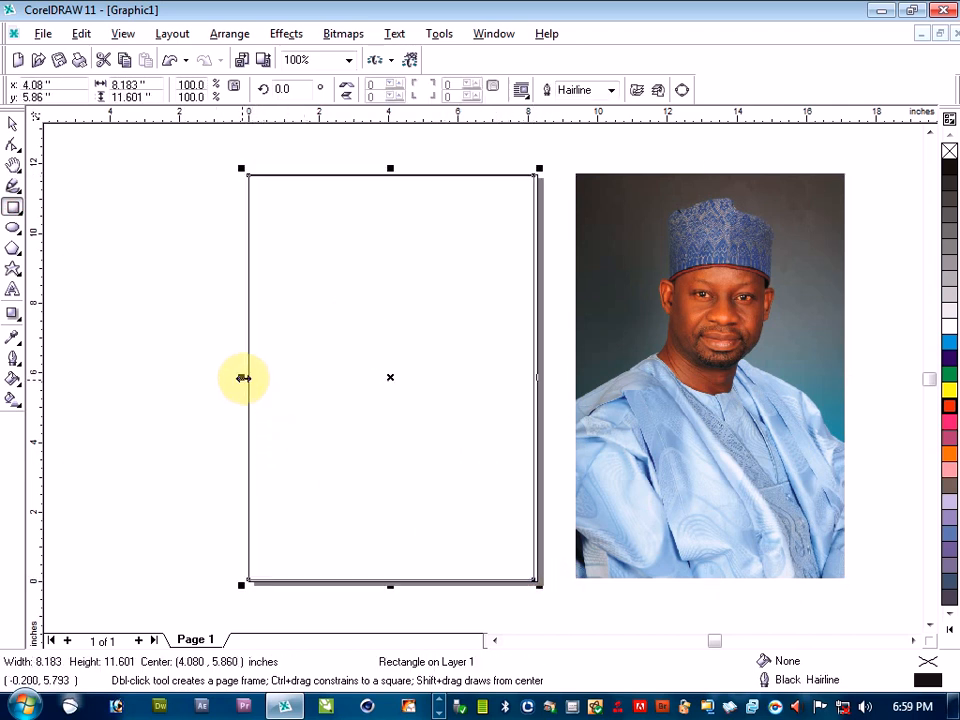
left_click_drag(246, 378, 251, 378)
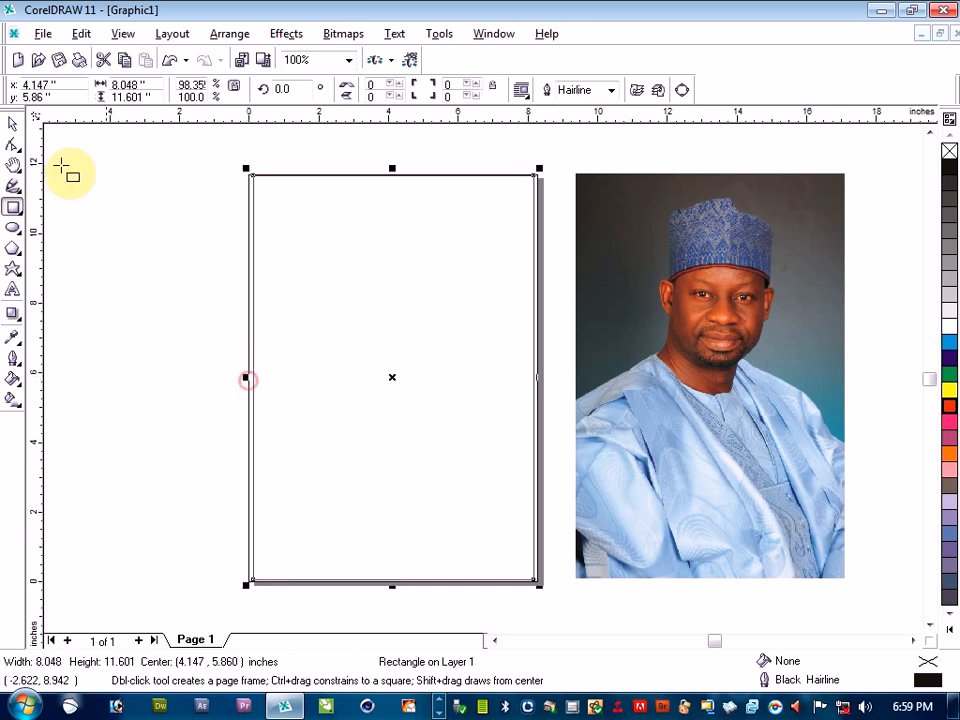
left_click(12, 124)
left_click(360, 311)
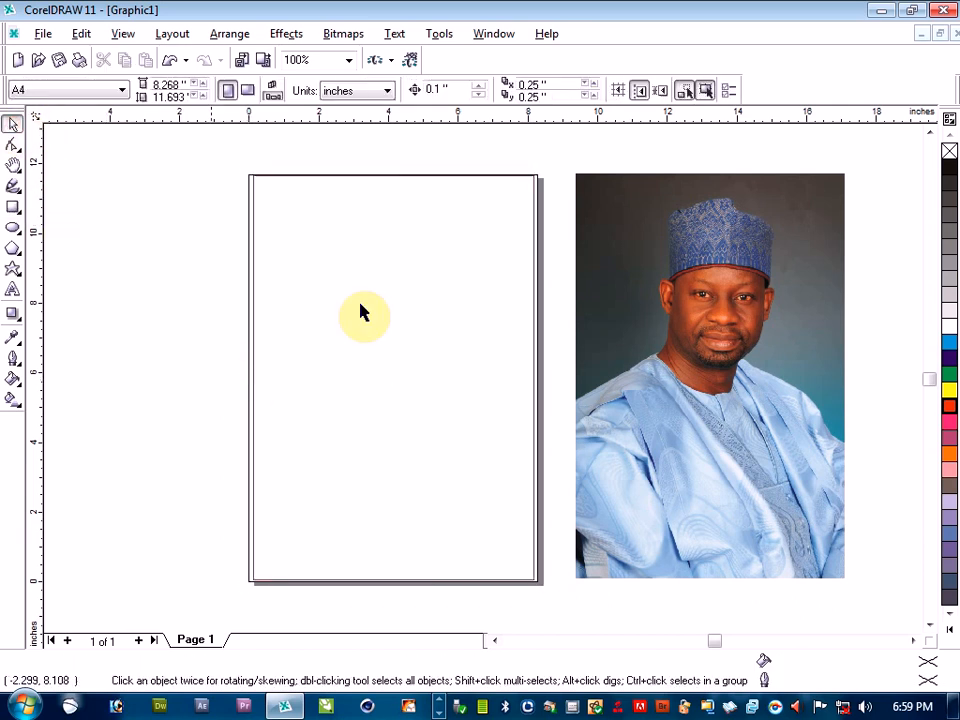
Switch the paper size to B4 (ISO) and back to A4
left_click(120, 90)
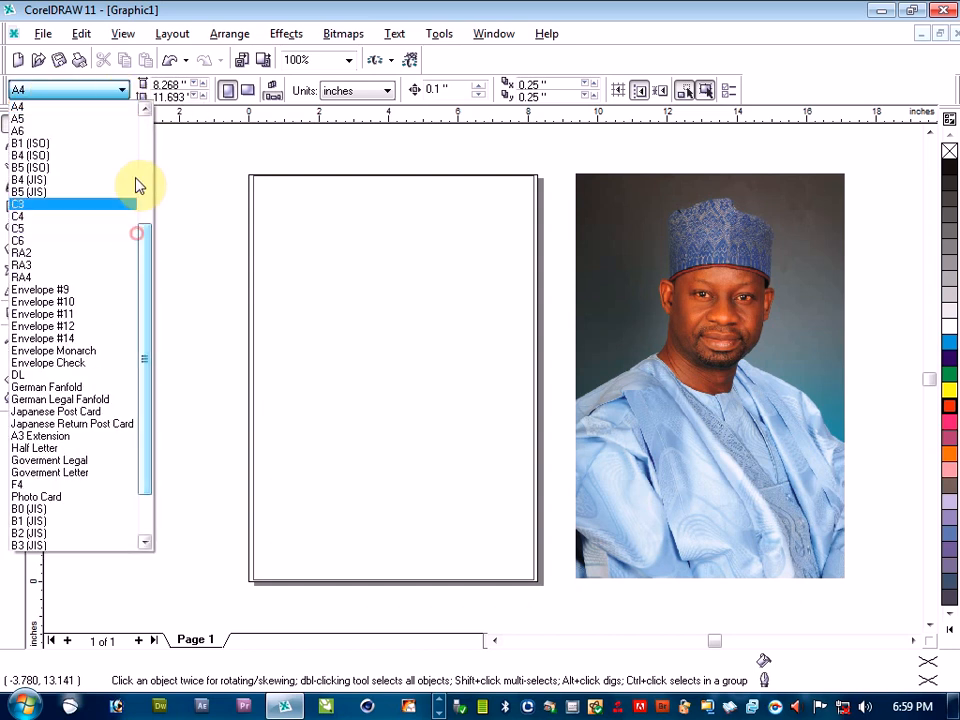
left_click(137, 186)
left_click(115, 91)
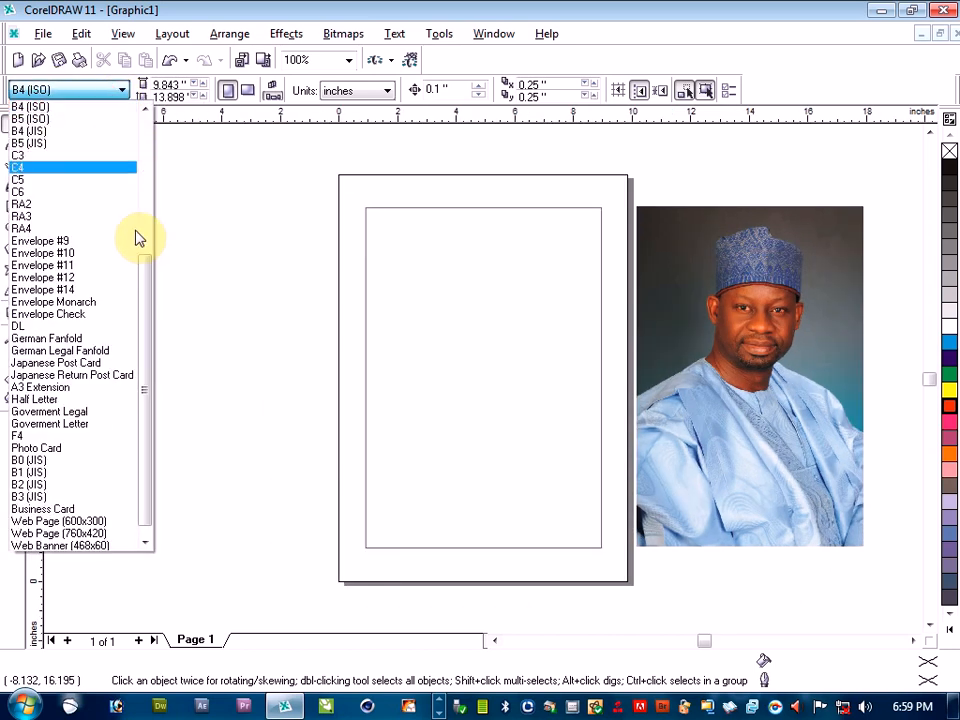
left_click_drag(150, 280, 152, 165)
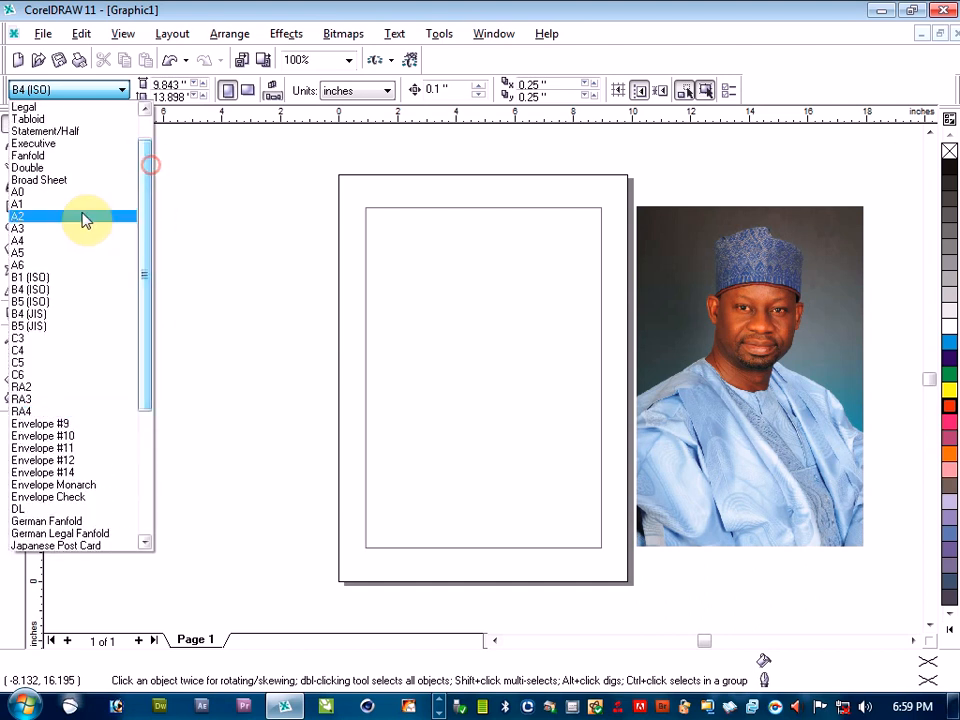
left_click(36, 242)
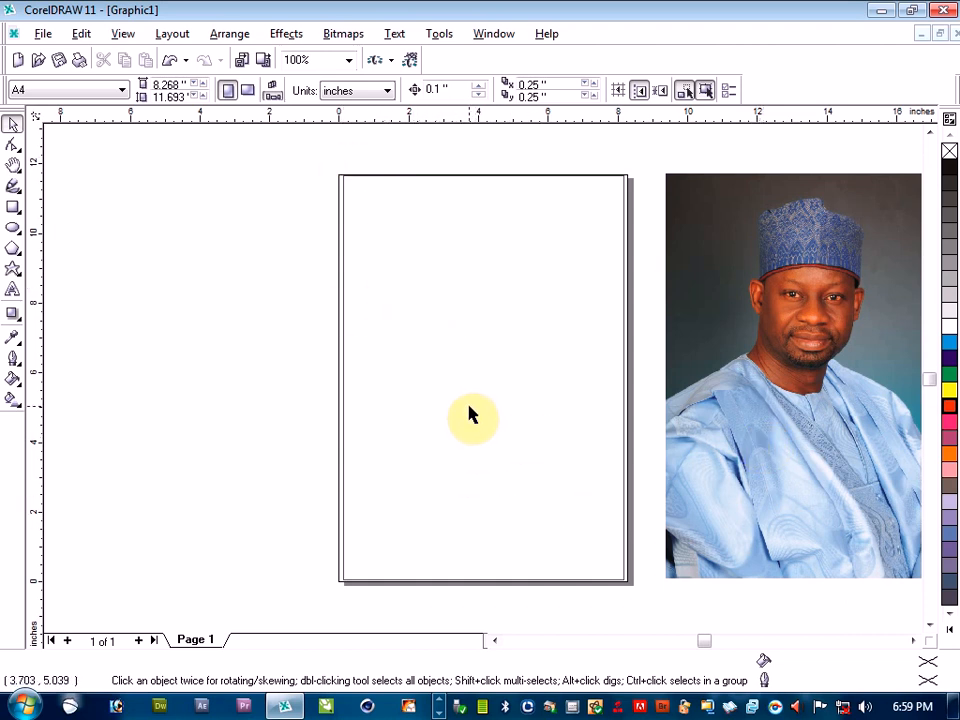
PowerClip the photo inside the page-sized rectangle
left_click(806, 452)
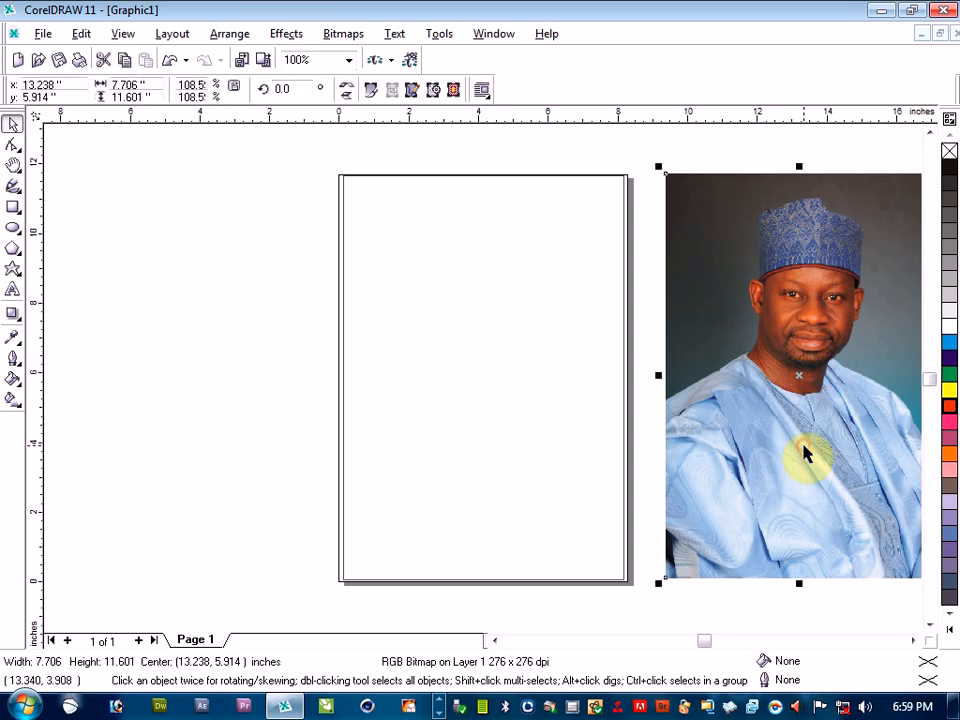
left_click(280, 35)
mouse_move(327, 246)
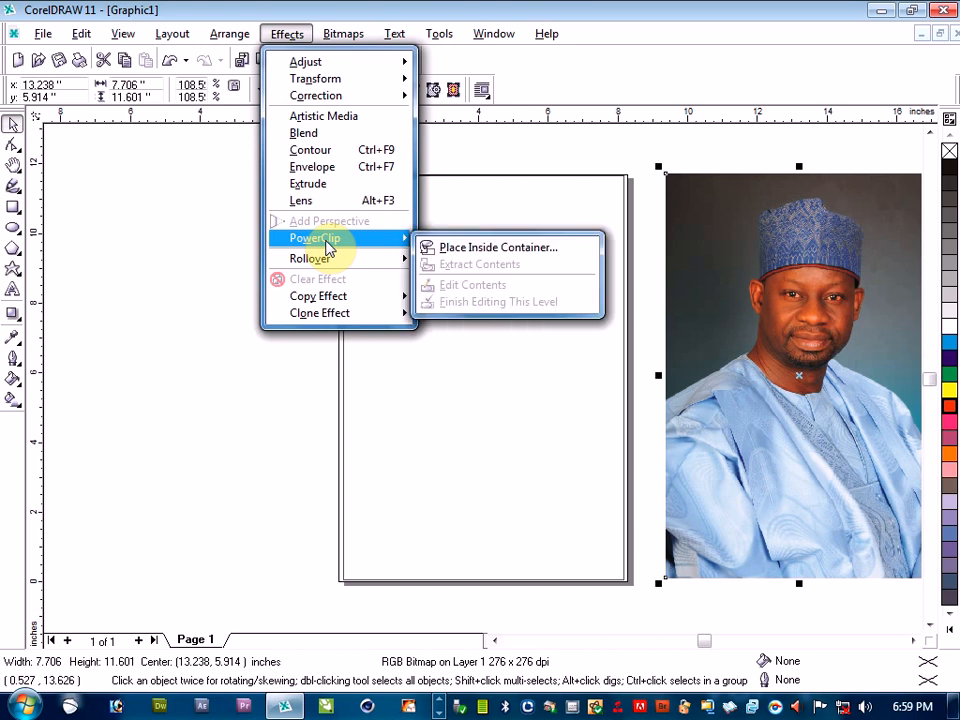
left_click(452, 247)
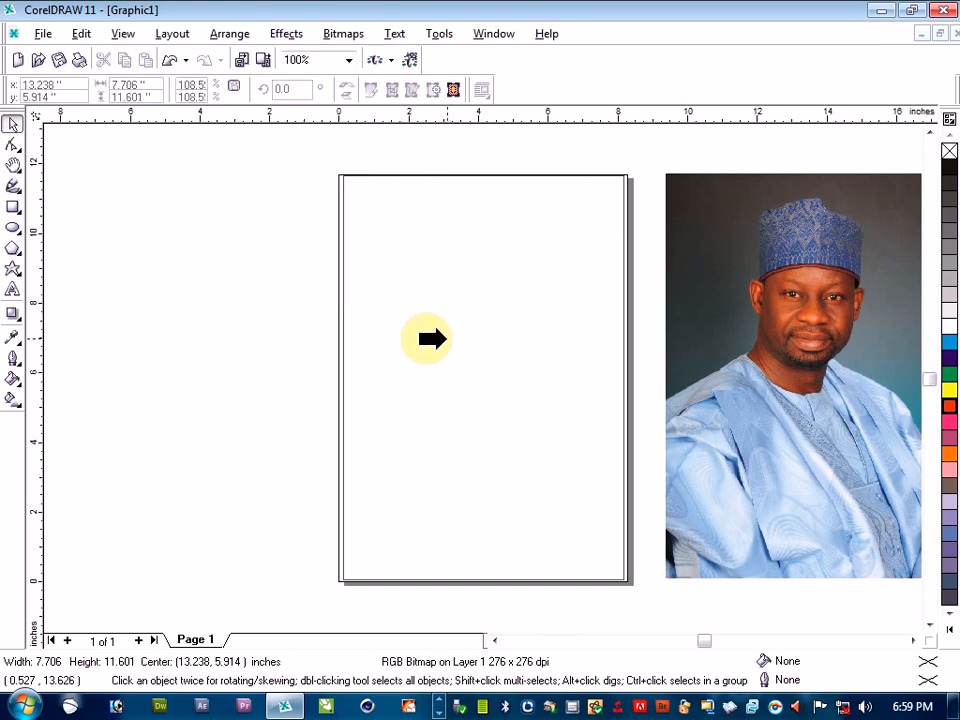
left_click(438, 338)
left_click(302, 369)
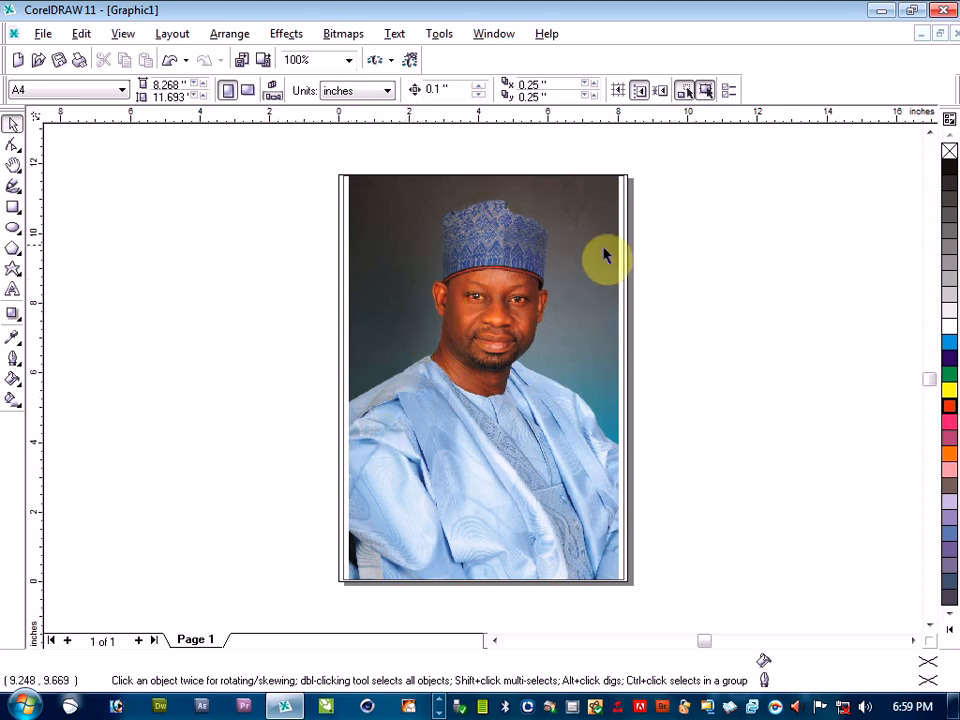
Open the PowerClip contents for editing and enlarge the photo proportionally to about 9.47 by 14.25 inches
left_click(593, 322)
right_click(600, 326)
left_click(623, 342)
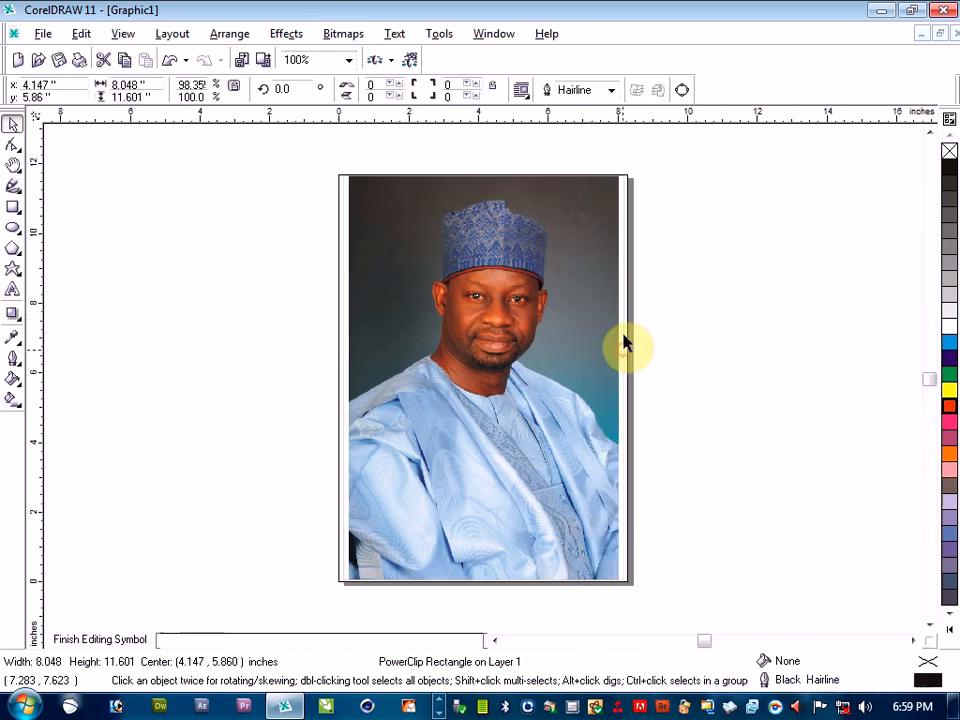
left_click(369, 204)
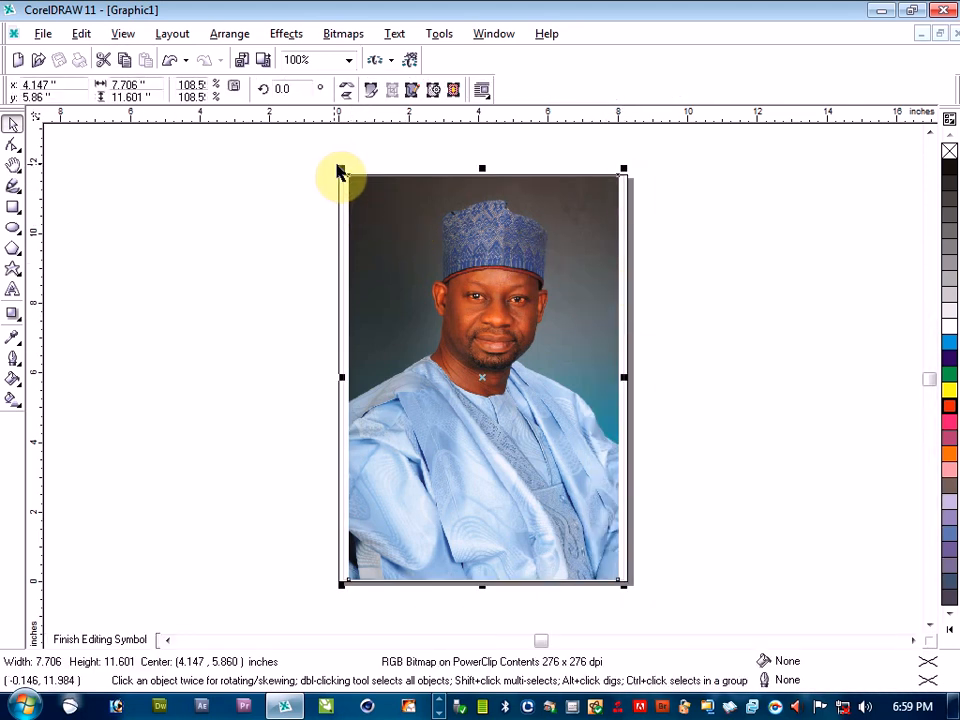
left_click_drag(340, 165, 294, 154)
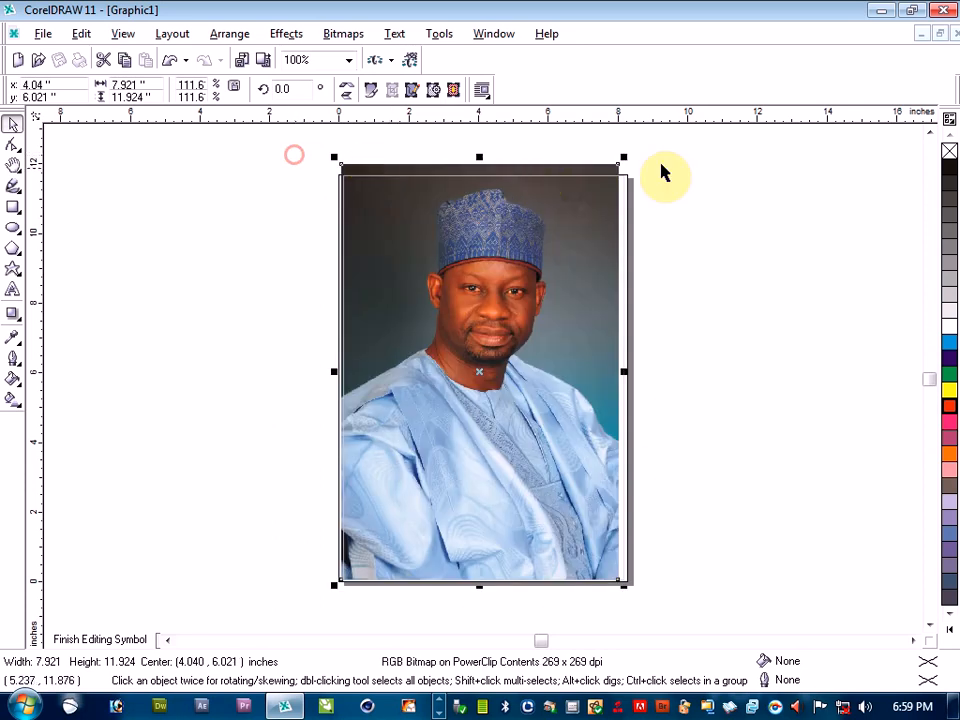
left_click_drag(624, 160, 677, 133)
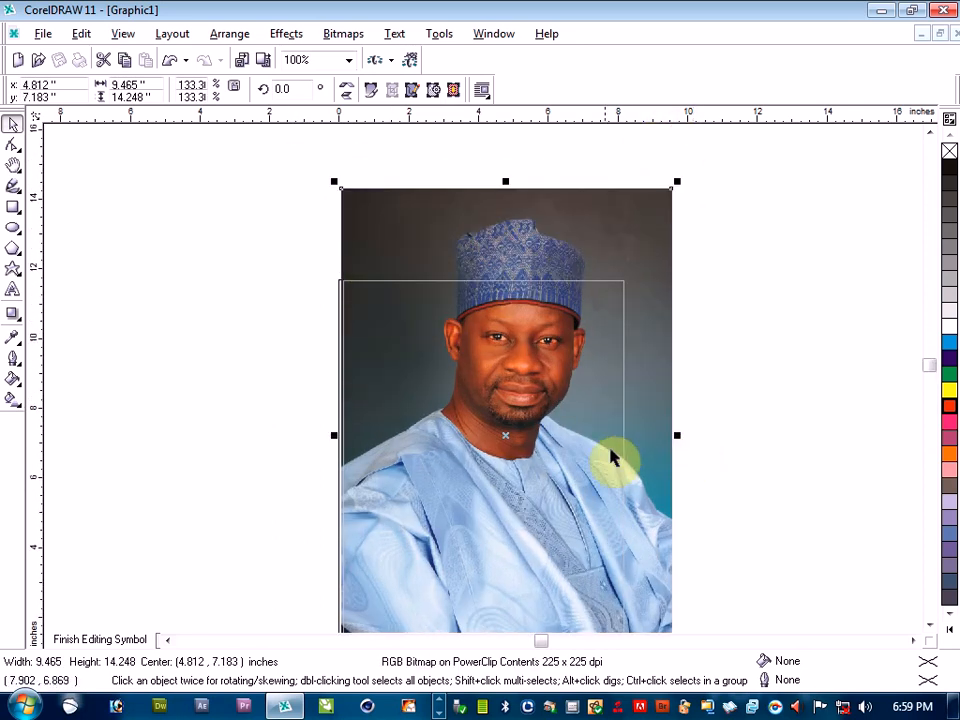
Move the photo down to cover the whole frame, centred at about 4.27, 4.76 inches, and finish editing the PowerClip contents
left_click_drag(565, 470, 548, 553)
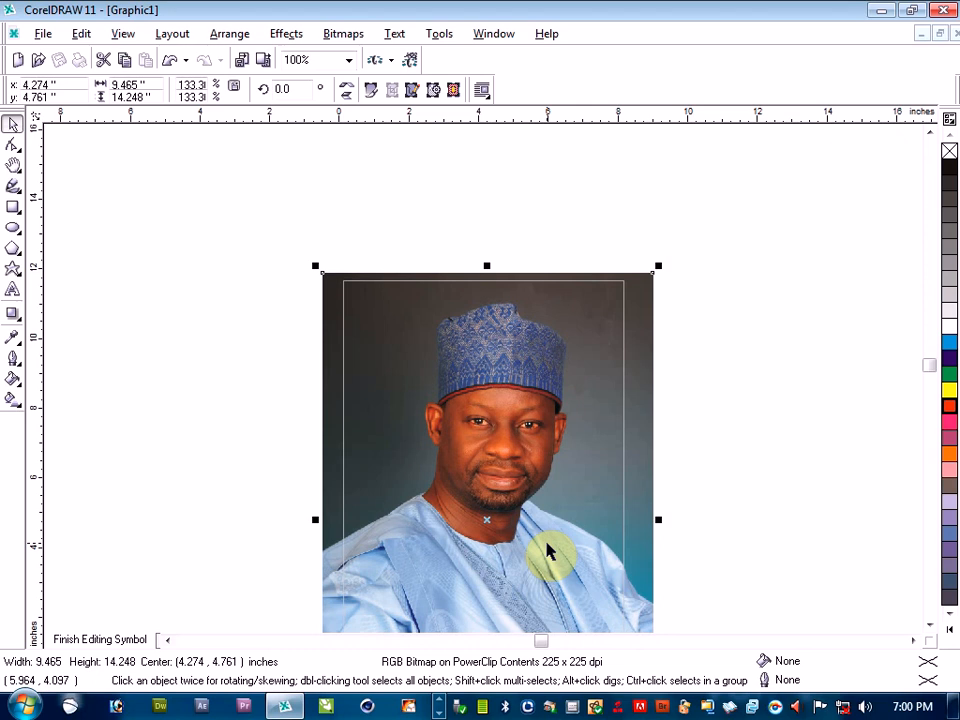
left_click(929, 626)
left_click(929, 626)
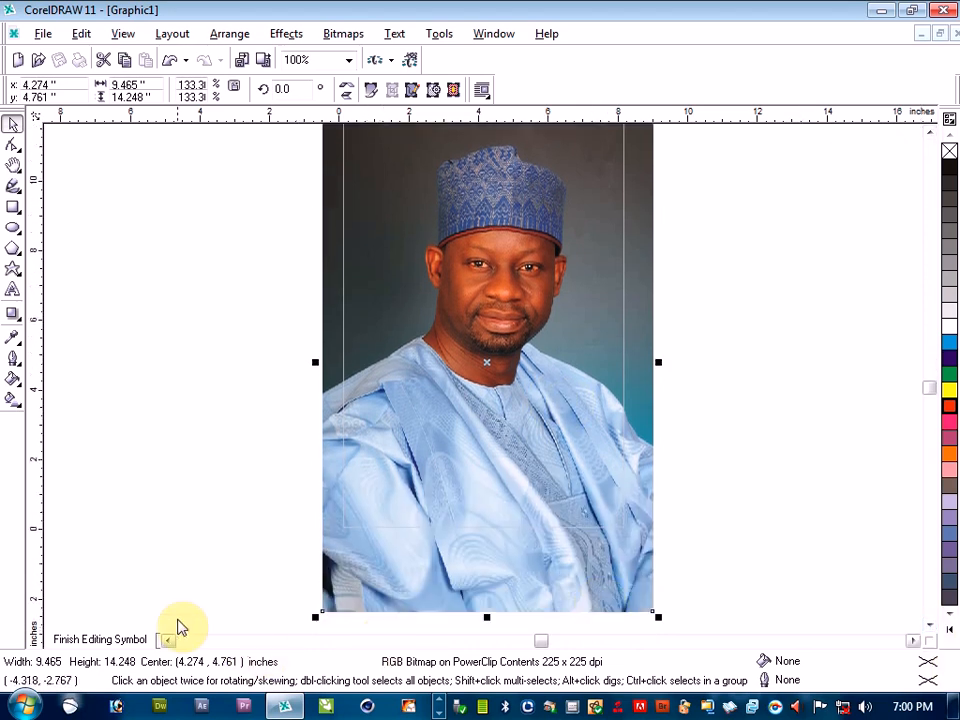
left_click(113, 647)
left_click(154, 435)
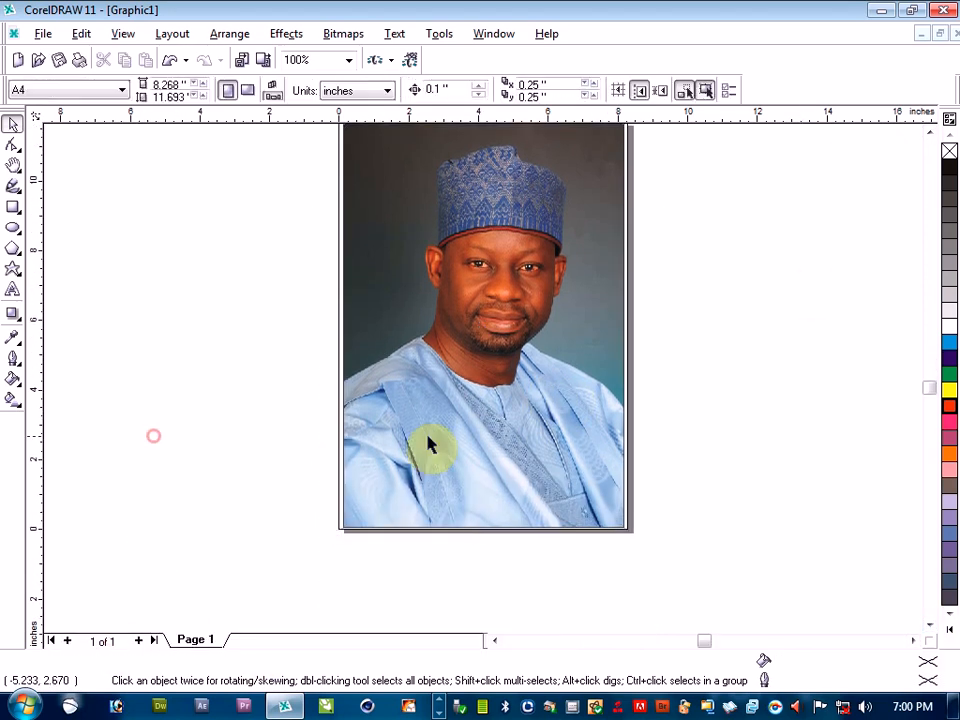
left_click(928, 135)
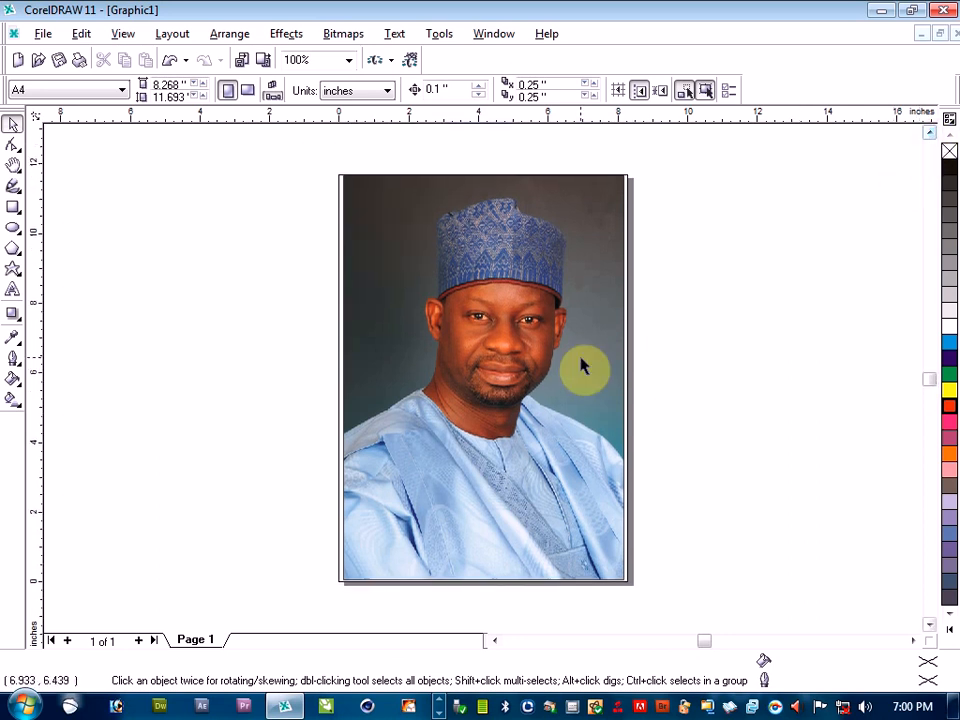
Draw a red-filled rectangle about 9.50 by 1.94 inches across the page's lower edge, overhanging both sides of the page
left_click(13, 207)
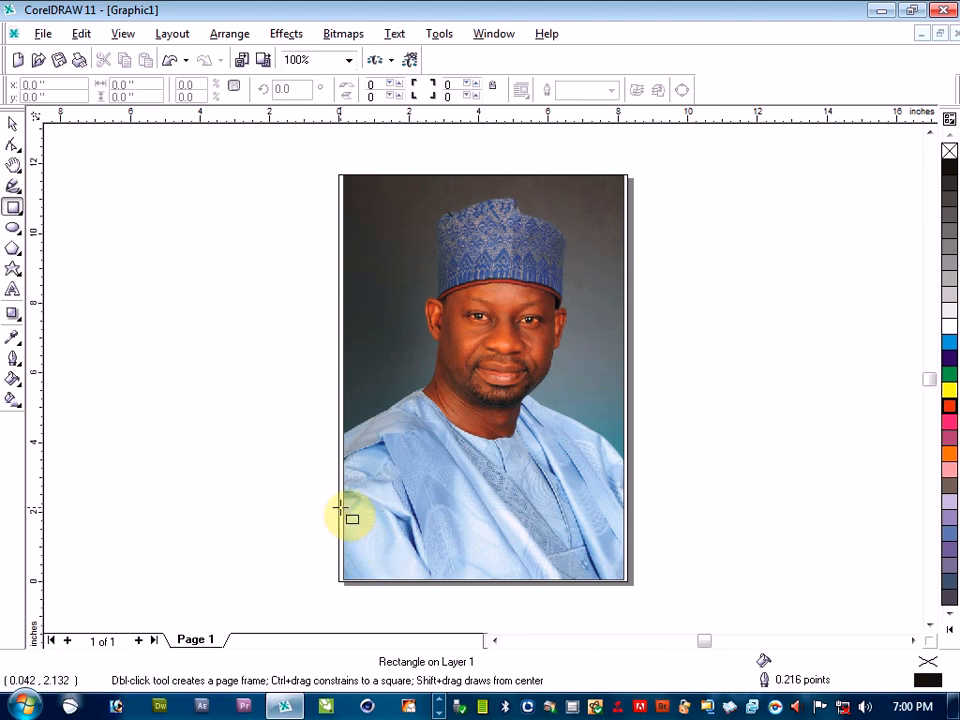
left_click_drag(343, 518, 675, 585)
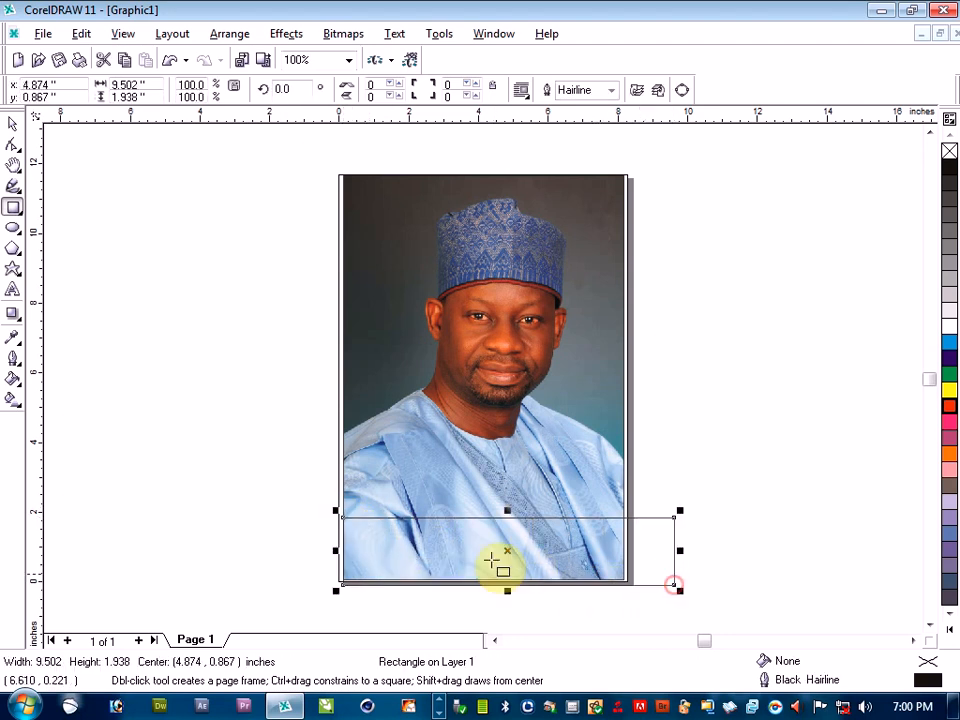
left_click(10, 127)
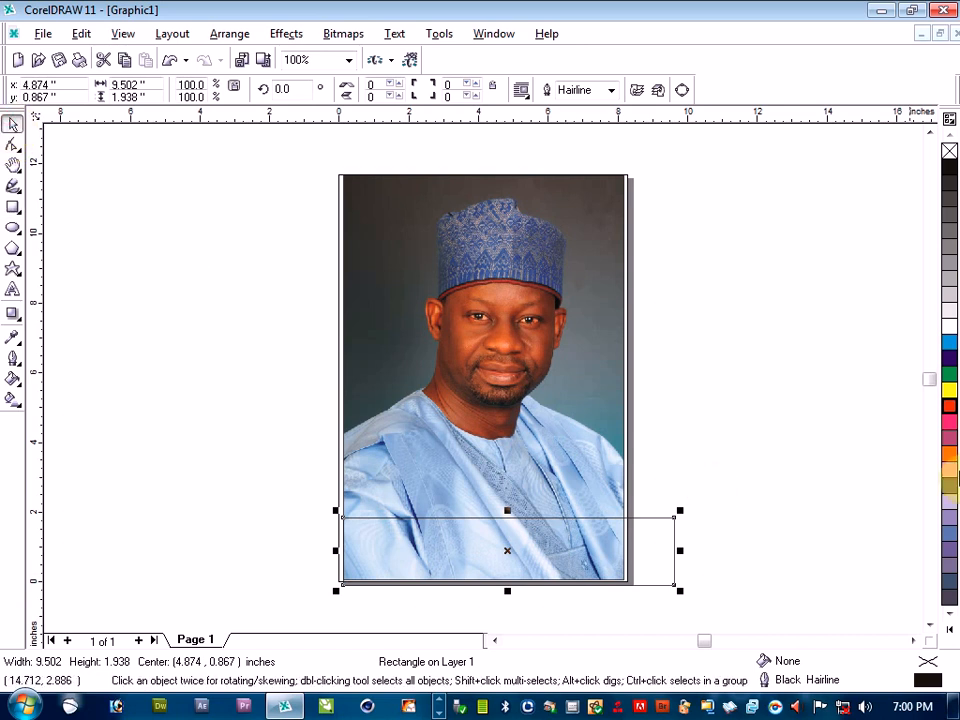
left_click(950, 410)
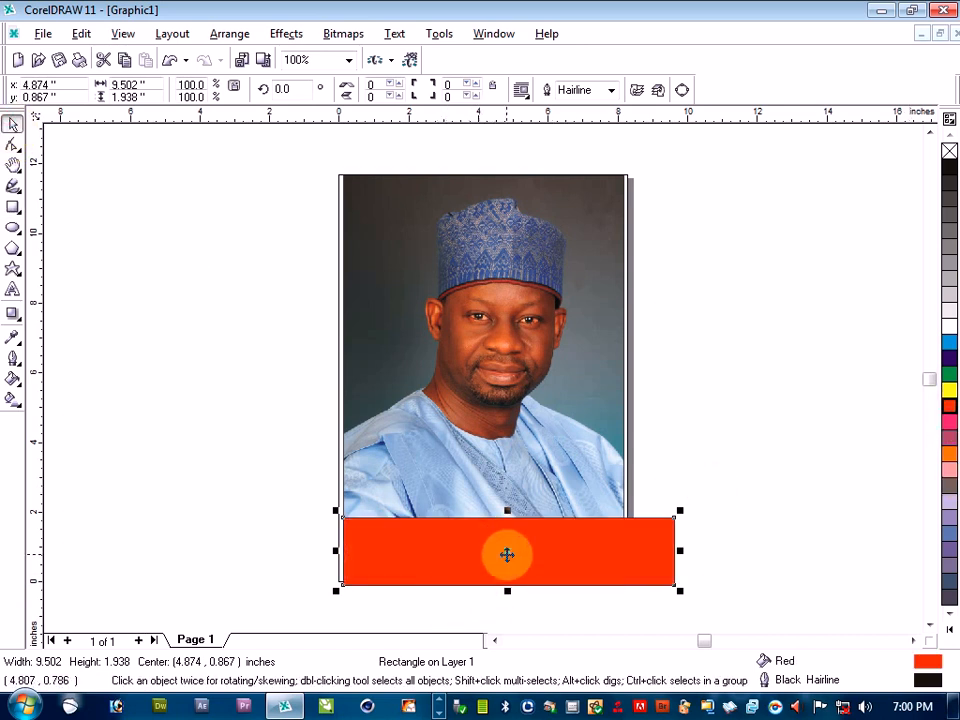
left_click_drag(506, 555, 491, 553)
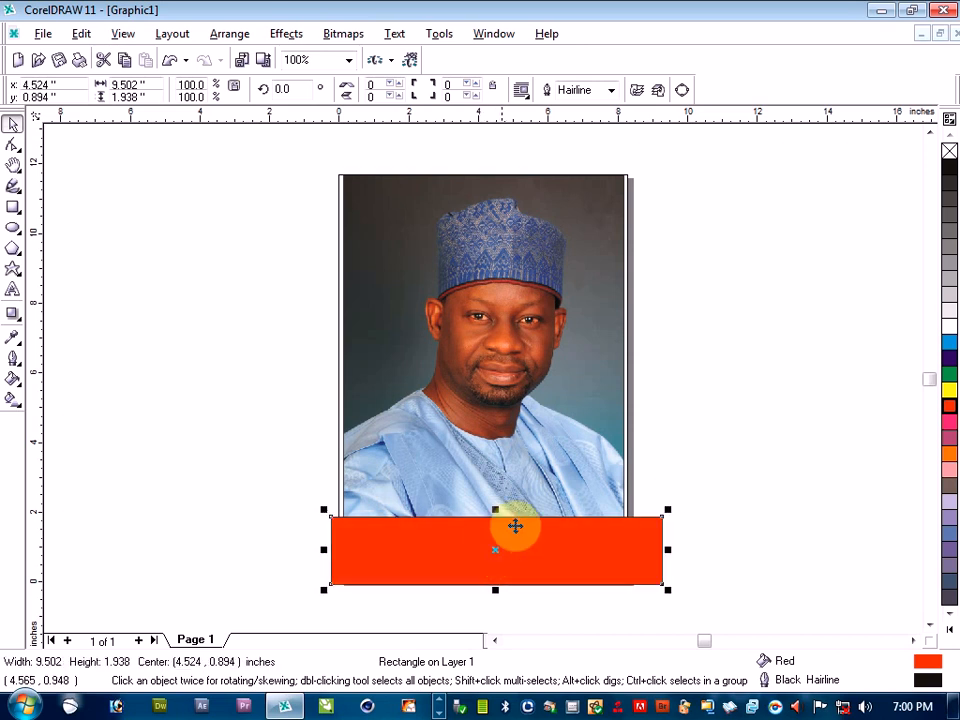
Convert the red rectangle to curves and change its upper edge from a line to a curve segment
left_click(683, 91)
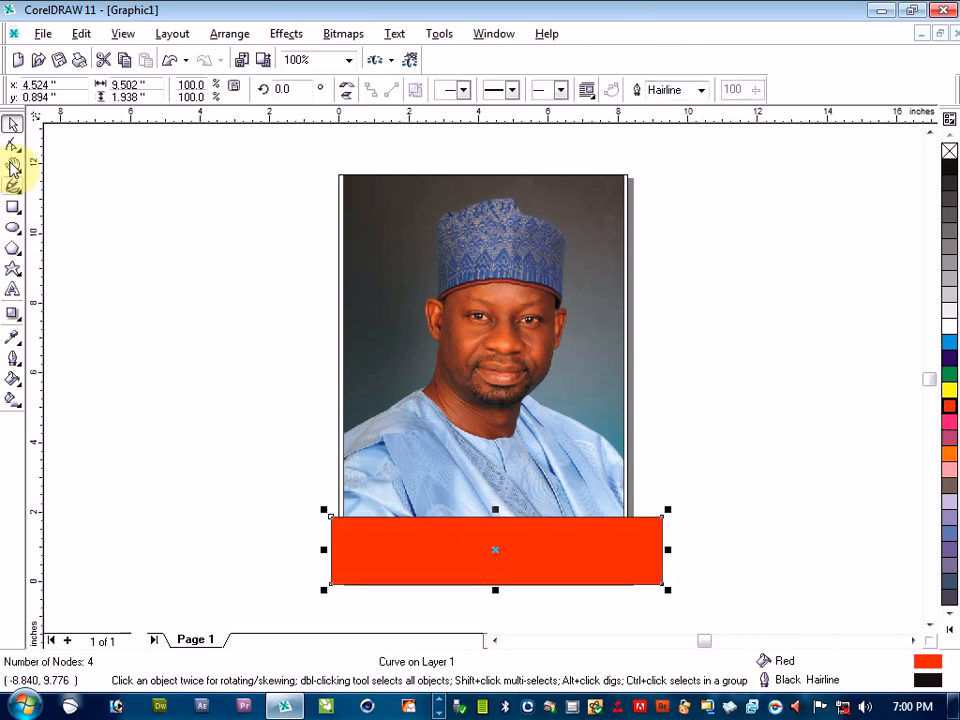
left_click(12, 150)
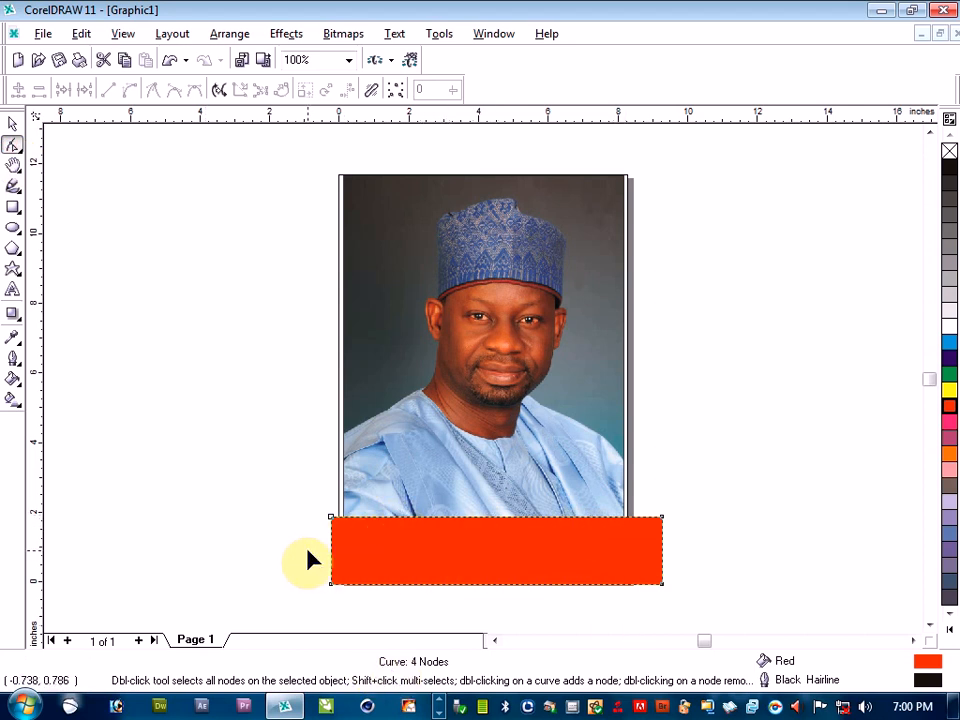
right_click(493, 527)
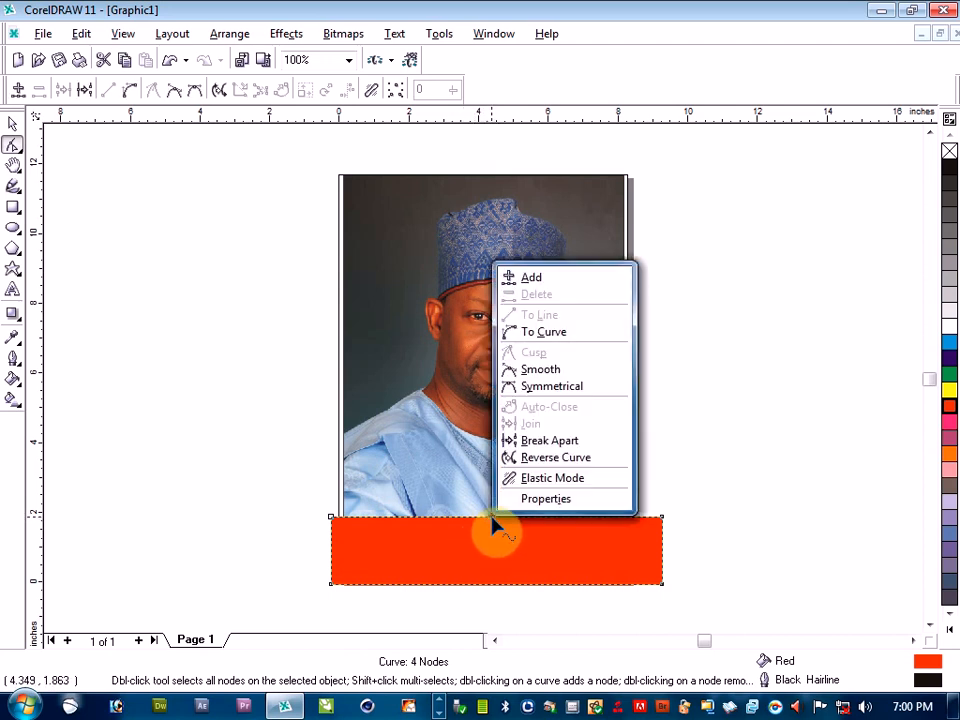
left_click(566, 345)
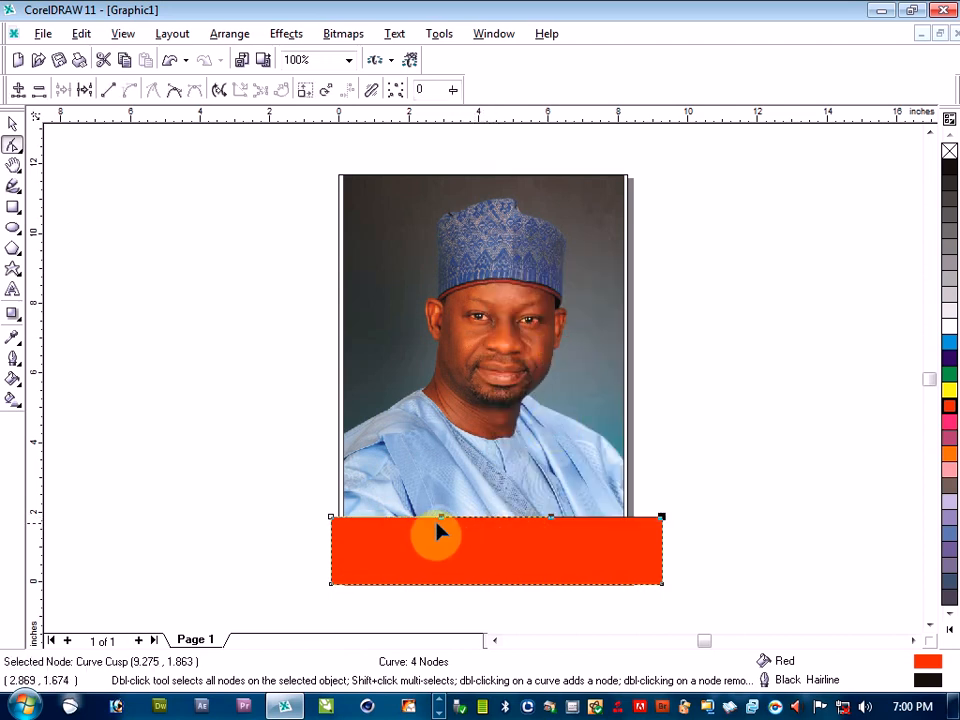
Bend the red shape's upper edge into a wave that dips on the left and rises on the right
left_click_drag(441, 520, 493, 607)
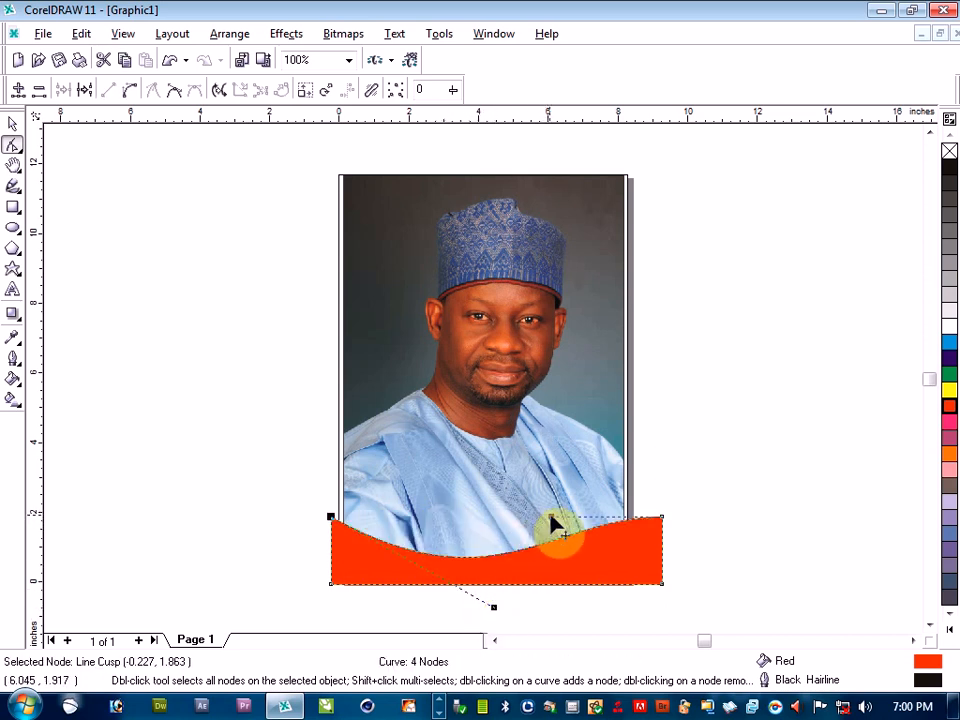
left_click_drag(550, 518, 566, 476)
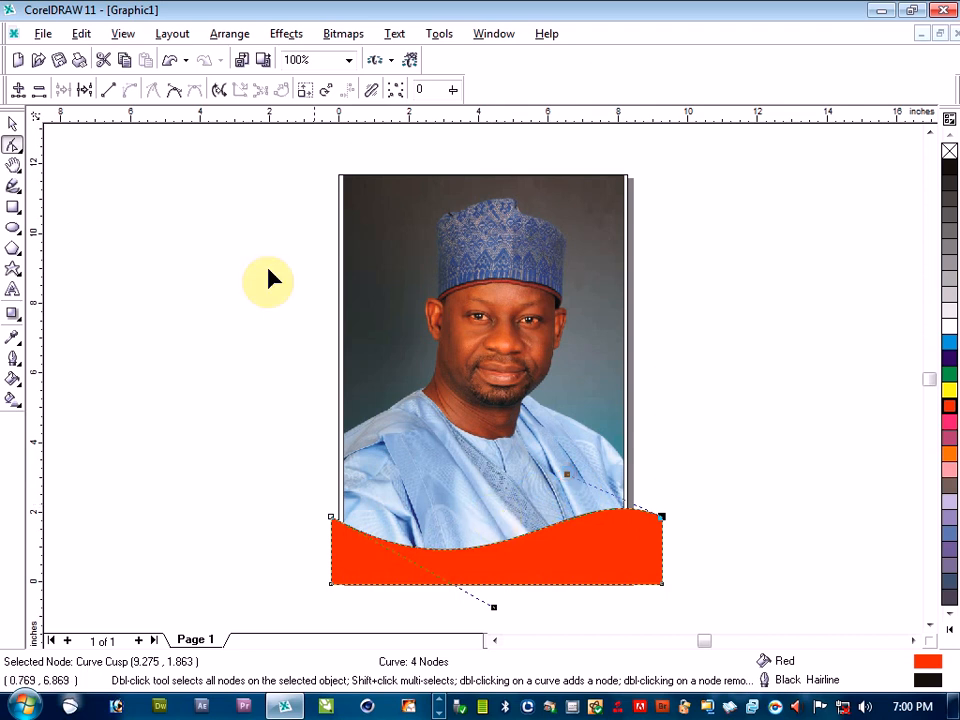
left_click(13, 123)
left_click(128, 315)
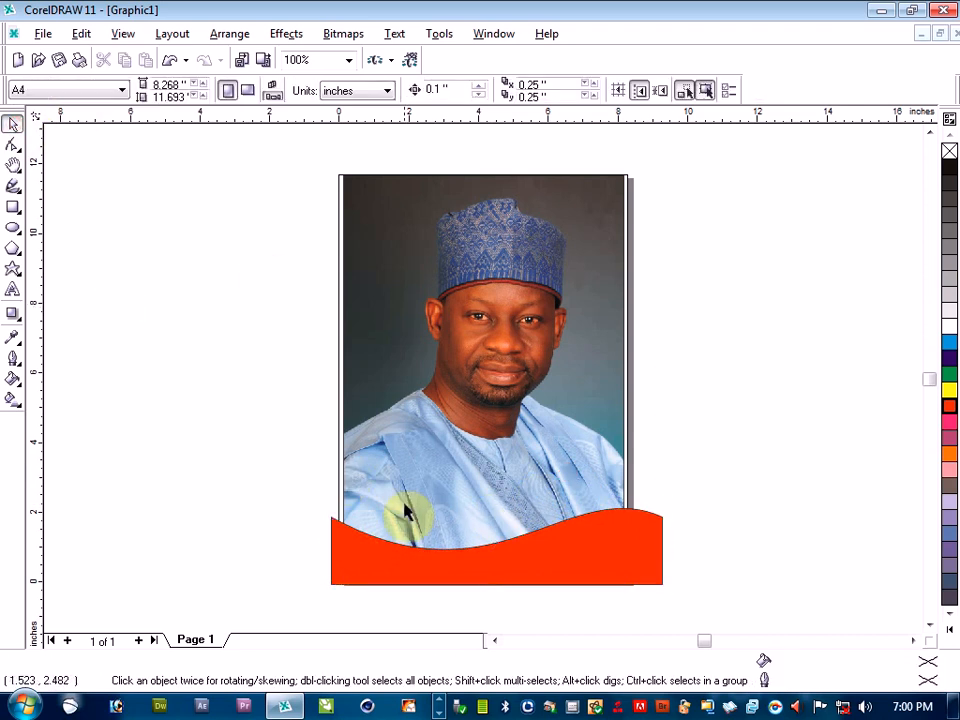
Remove the outline from the red wavy shape at the page's lower edge
left_click(413, 566)
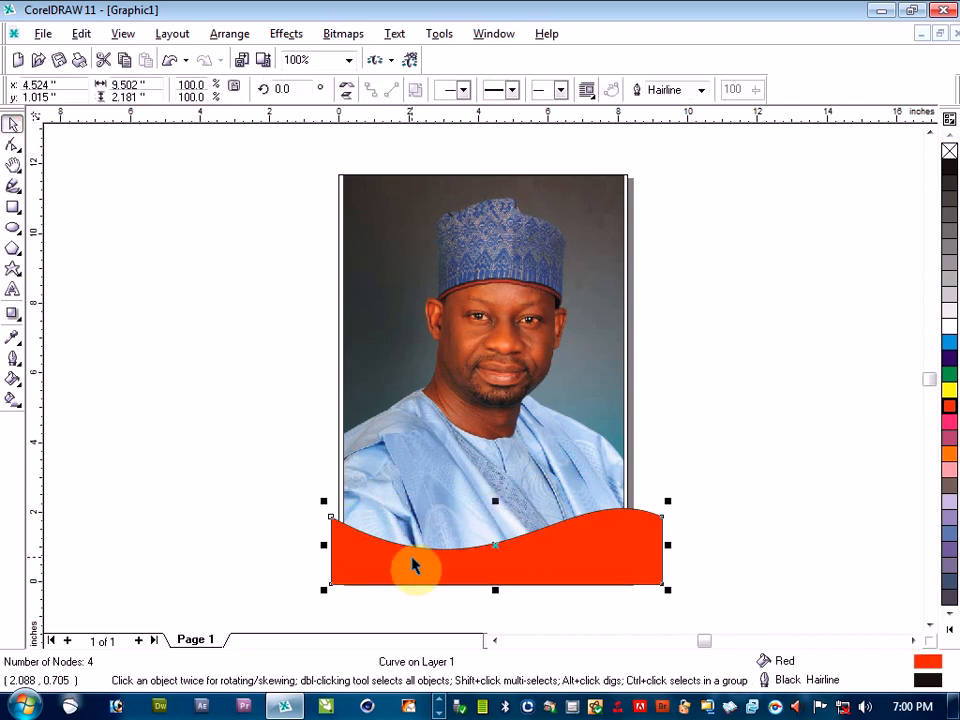
right_click(949, 152)
left_click(844, 270)
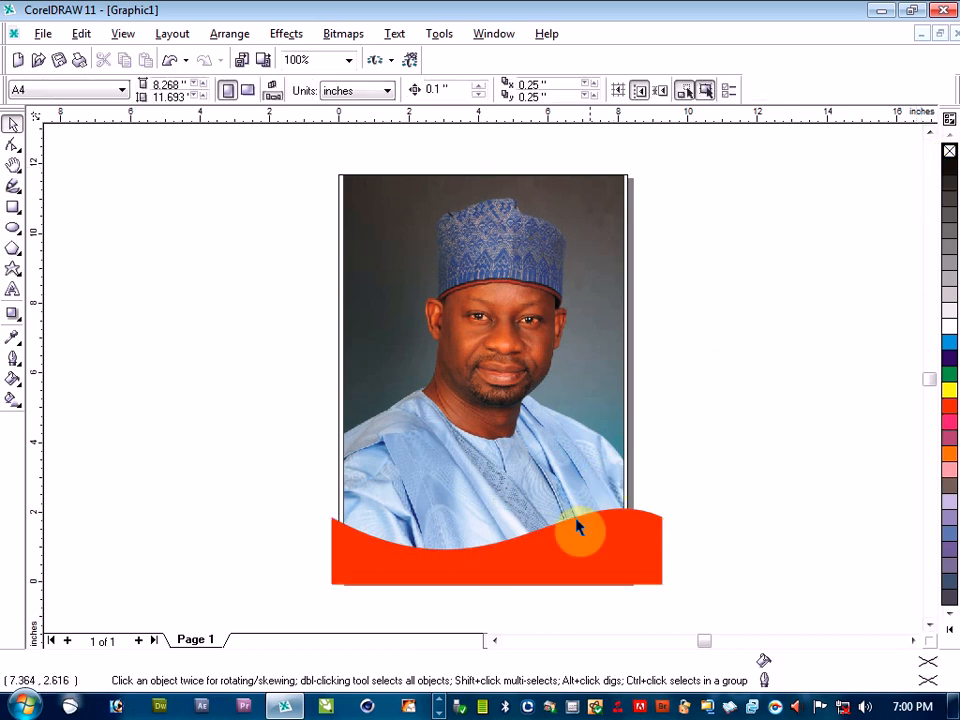
Duplicate the red wavy shape twice, filling the first copy green and the second copy white
left_click(559, 556)
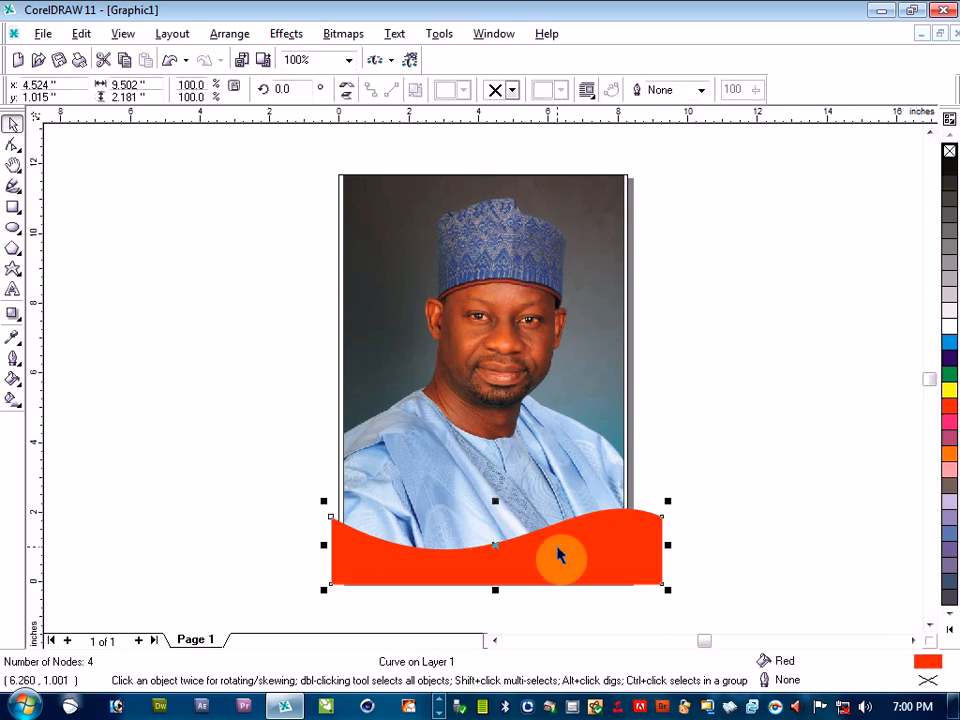
key("ctrl+d")
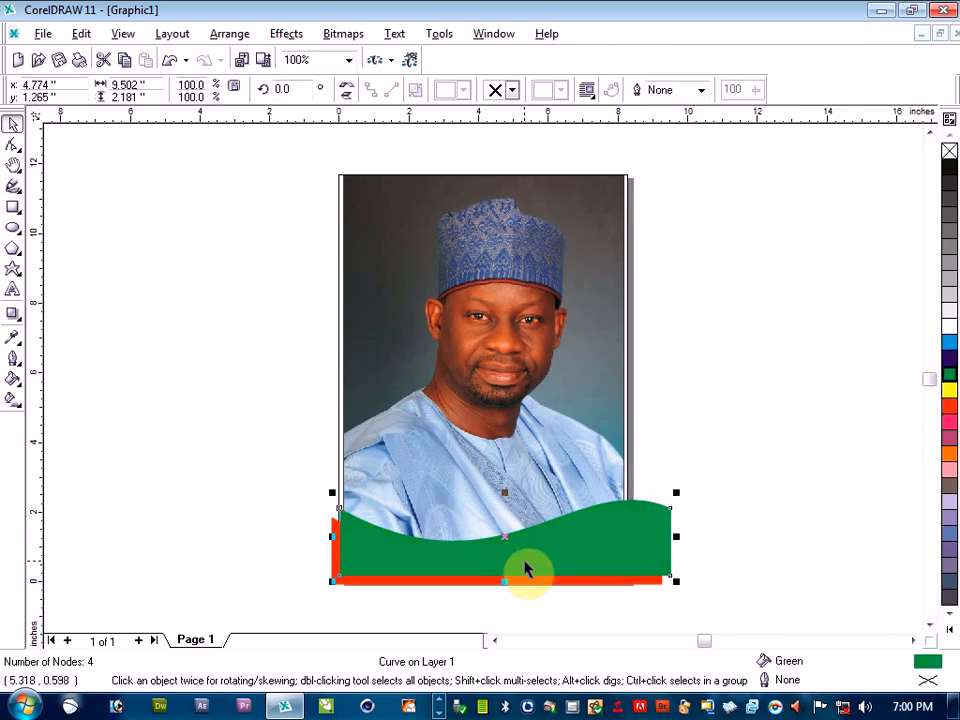
key("ctrl+d")
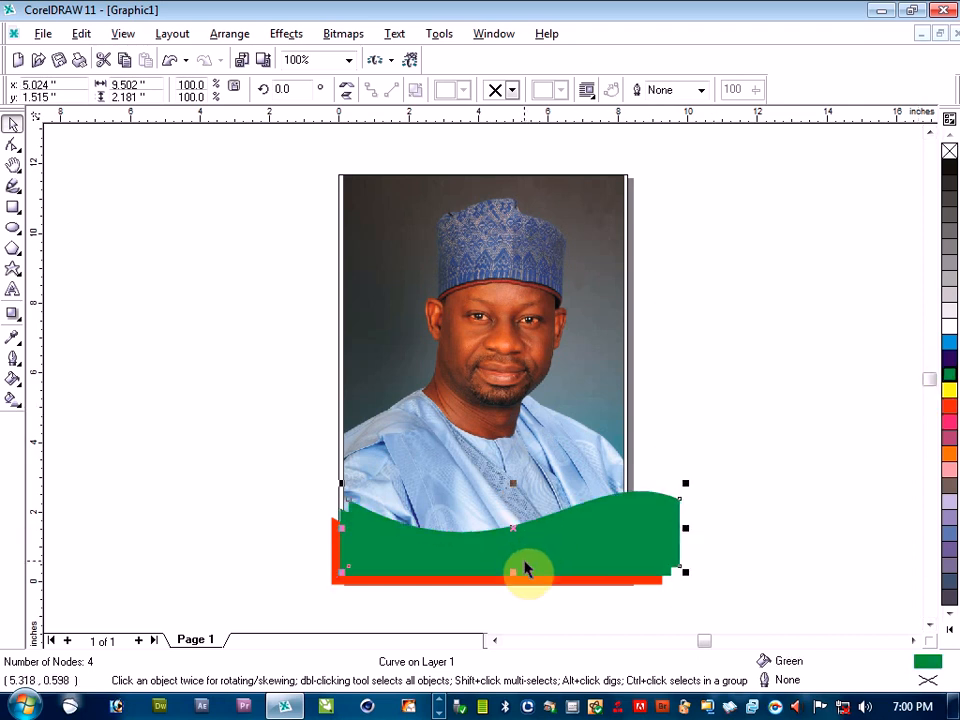
left_click(948, 331)
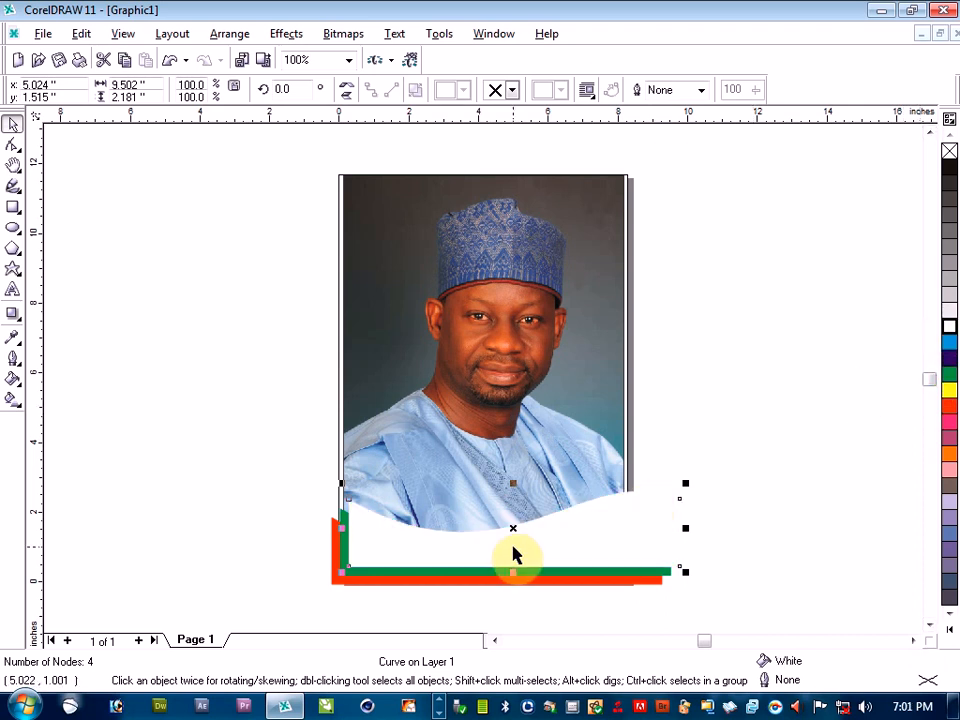
PowerClip the red, green and white wavy shapes together inside the photo's frame
left_click_drag(240, 447, 782, 626)
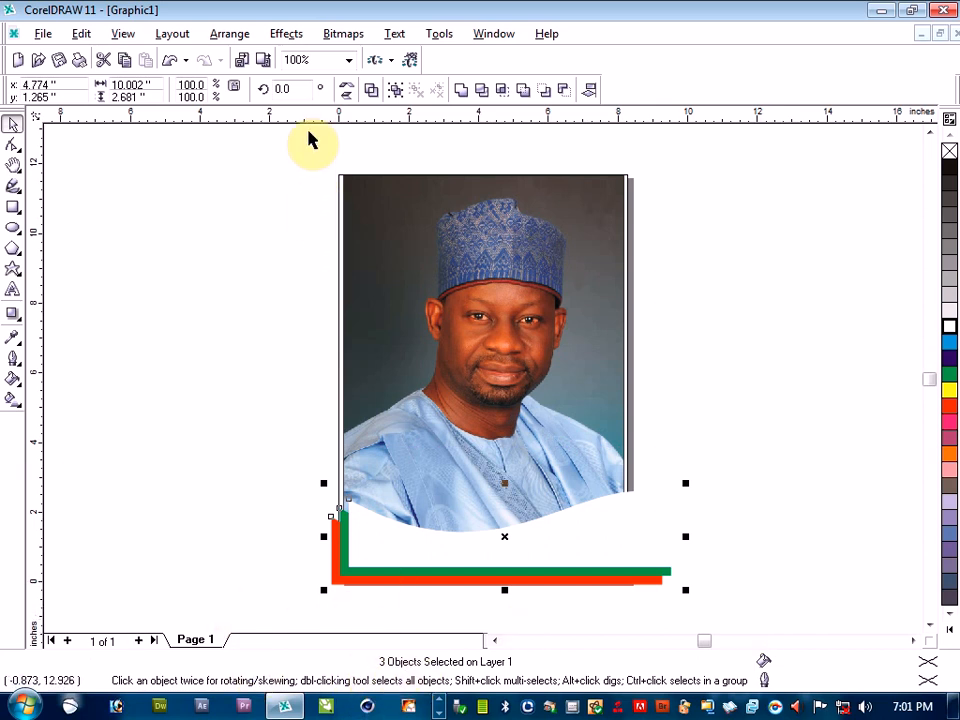
left_click(280, 36)
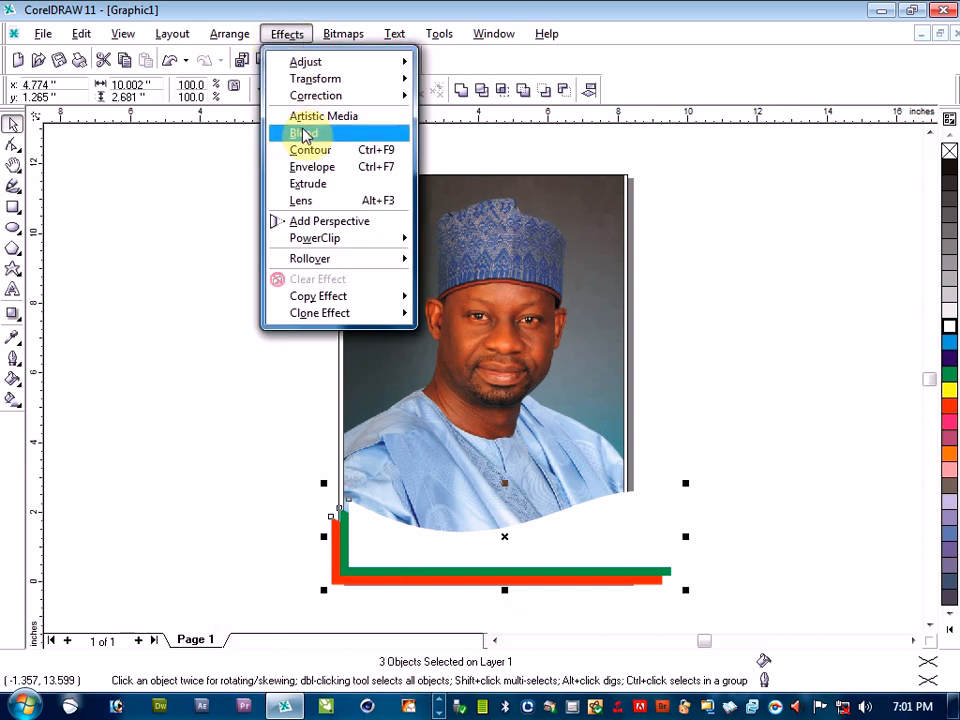
mouse_move(320, 244)
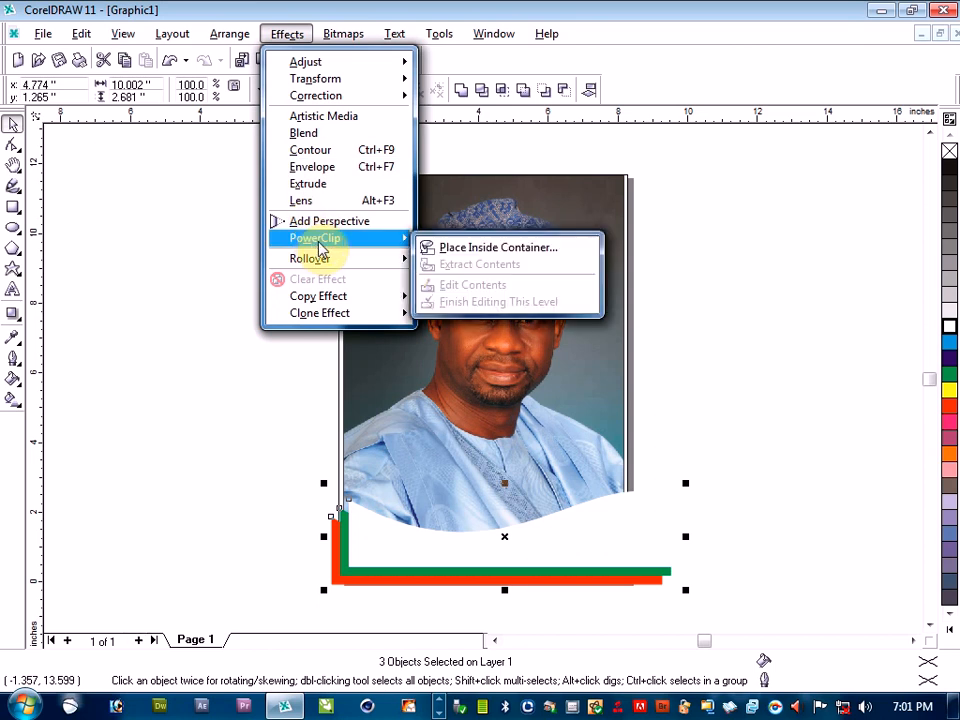
left_click(453, 248)
left_click(372, 222)
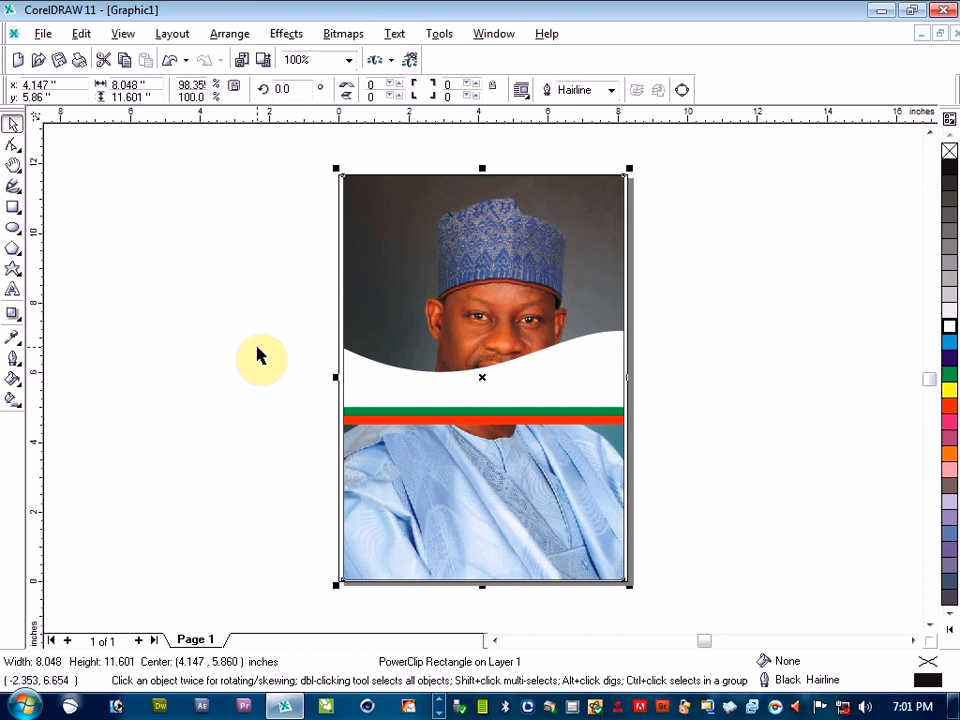
Edit the PowerClip contents and move the three wavy shapes down over the frame's lower edge, centred at about 4.04, 0.96 inches
right_click(355, 294)
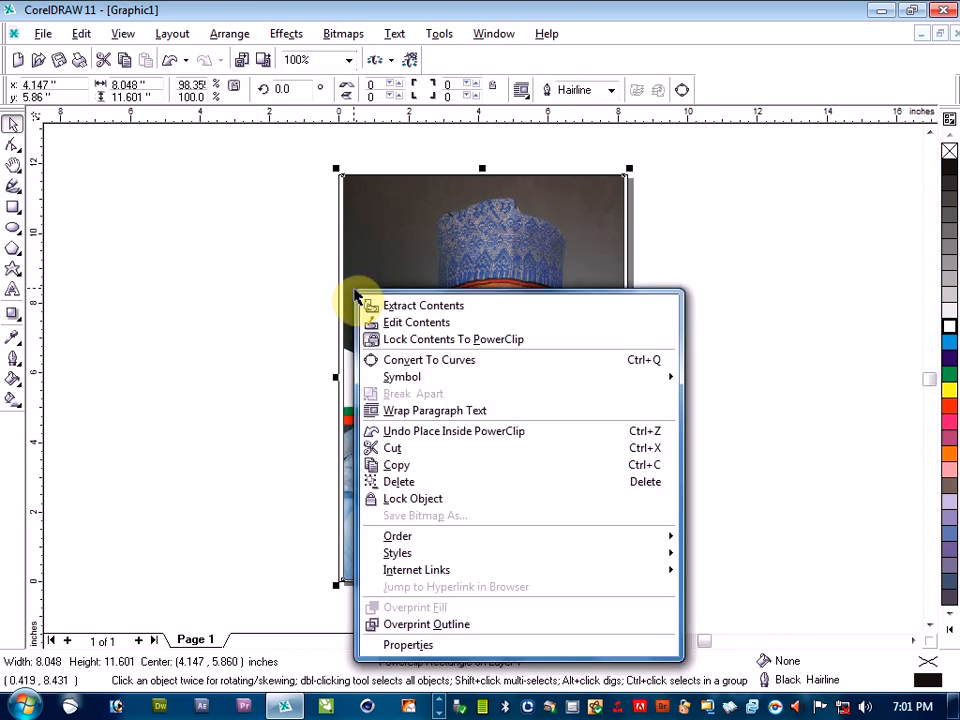
left_click(392, 325)
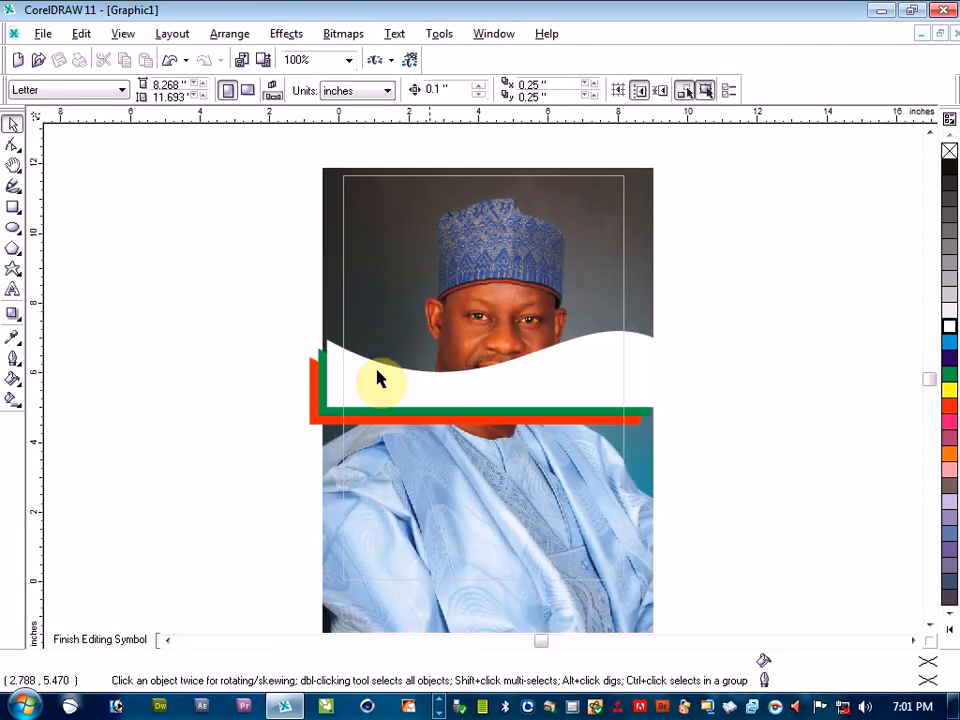
left_click_drag(253, 319, 699, 476)
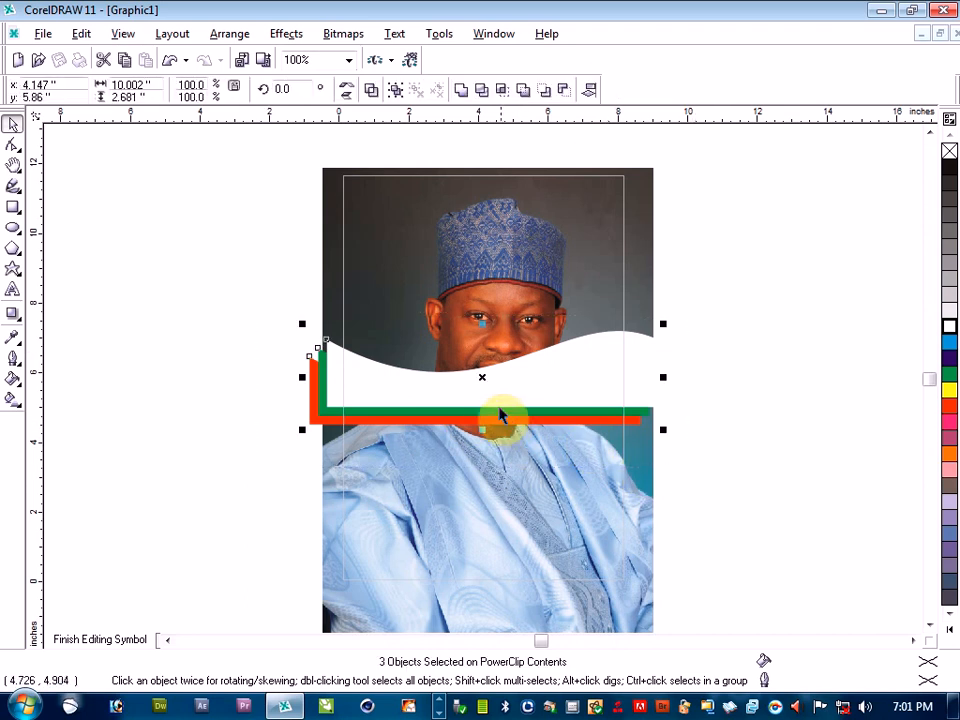
left_click_drag(482, 375, 477, 545)
left_click(213, 546)
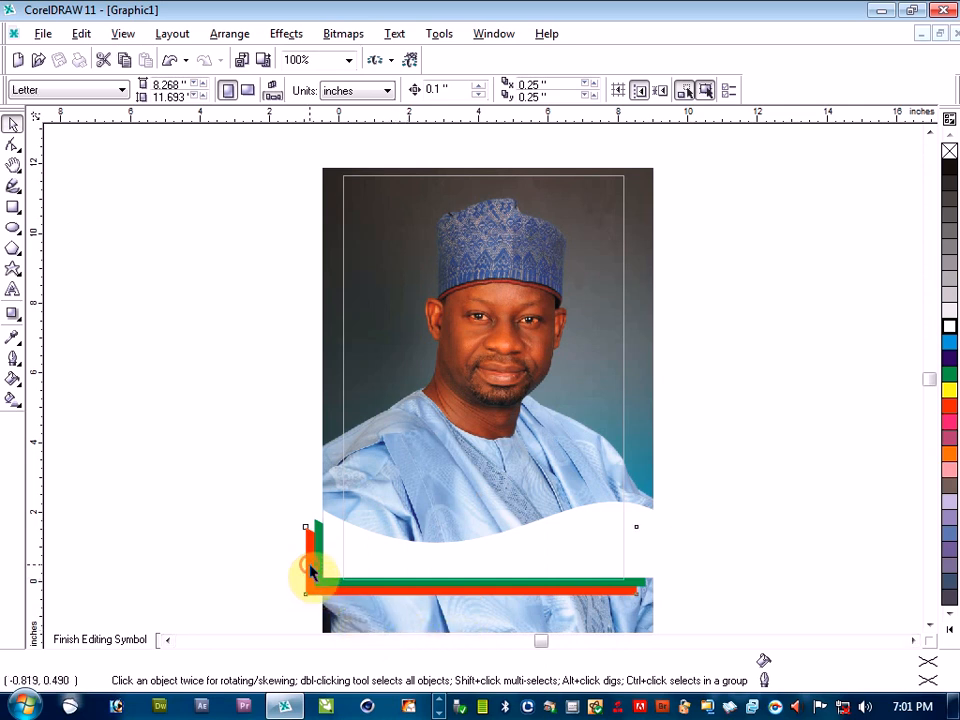
Bring the red wavy shape to the front of the green and white ones
left_click(310, 570)
right_click(310, 570)
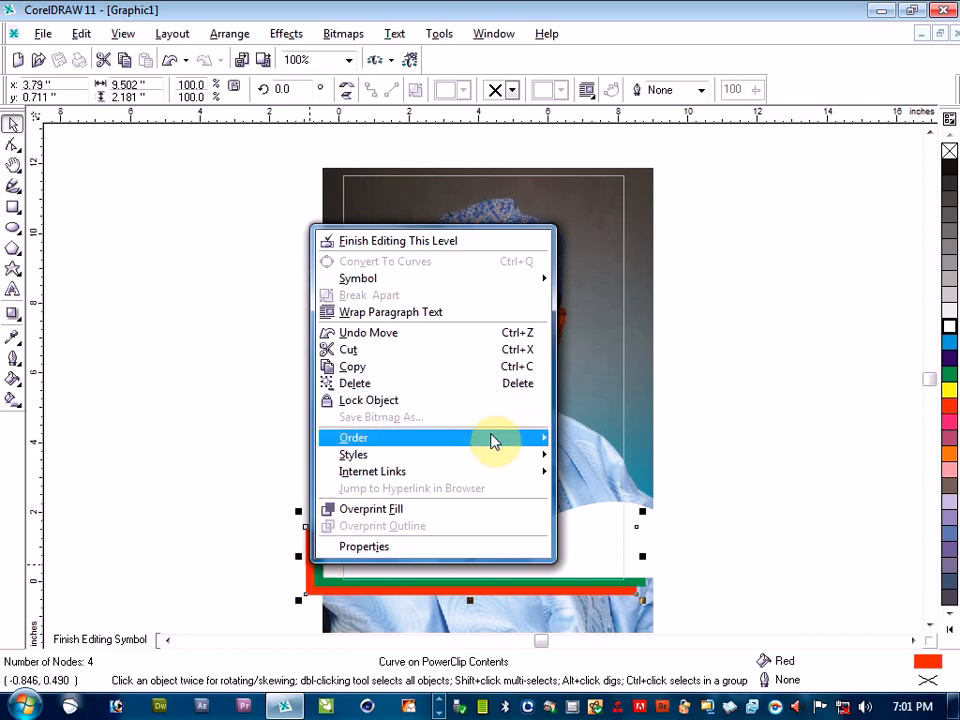
mouse_move(492, 441)
left_click(586, 320)
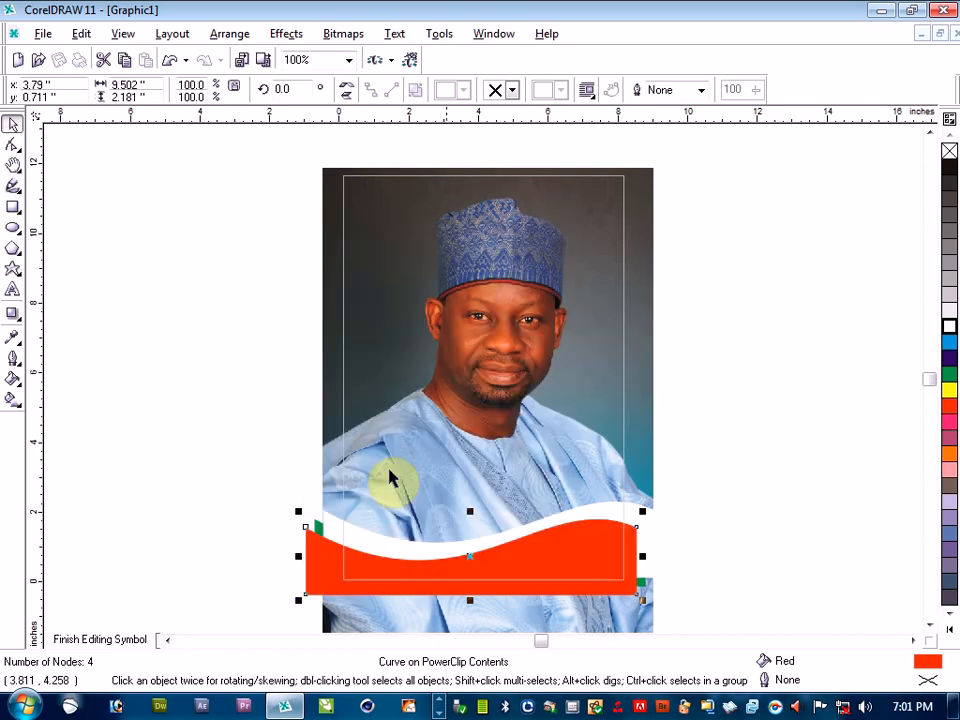
left_click(195, 521)
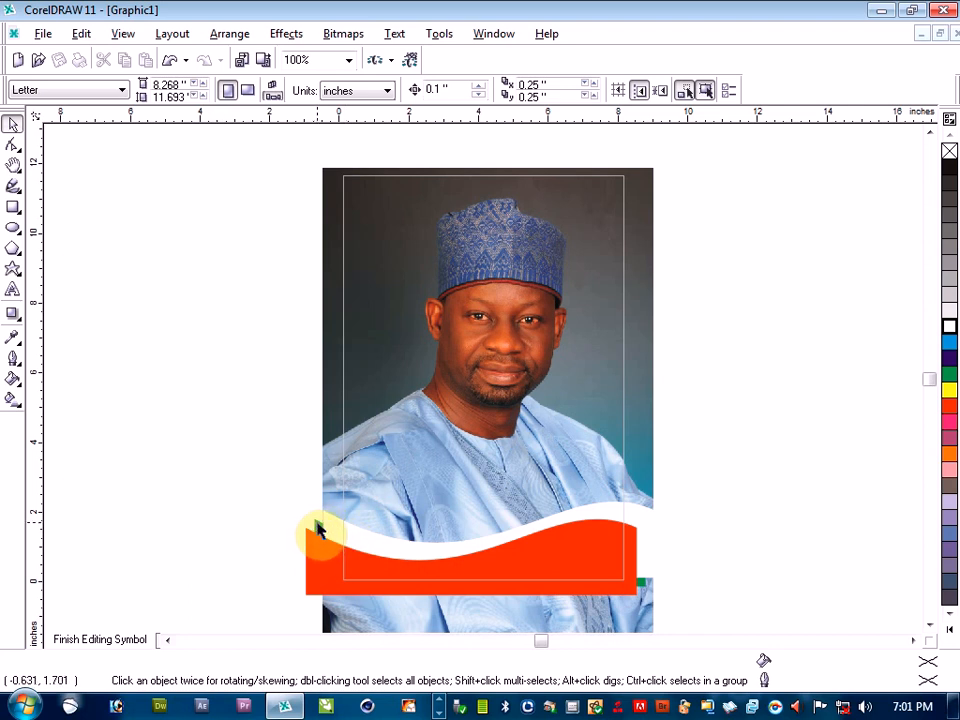
Move the green wavy shape up slightly so its edge shows above the white one
left_click(317, 530)
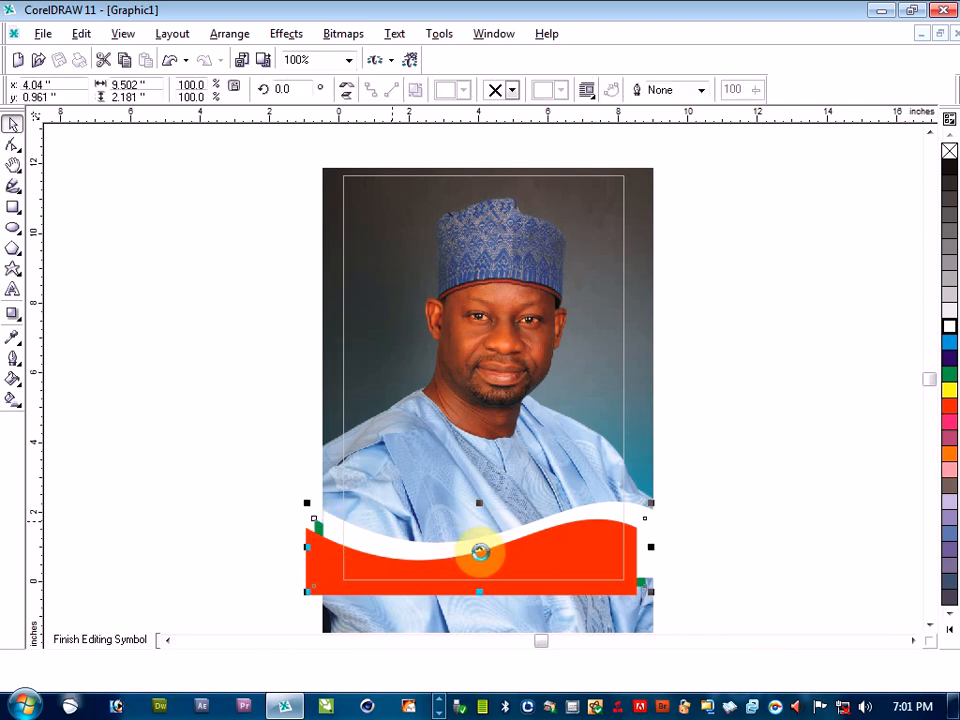
left_click_drag(480, 547, 480, 534)
left_click(724, 501)
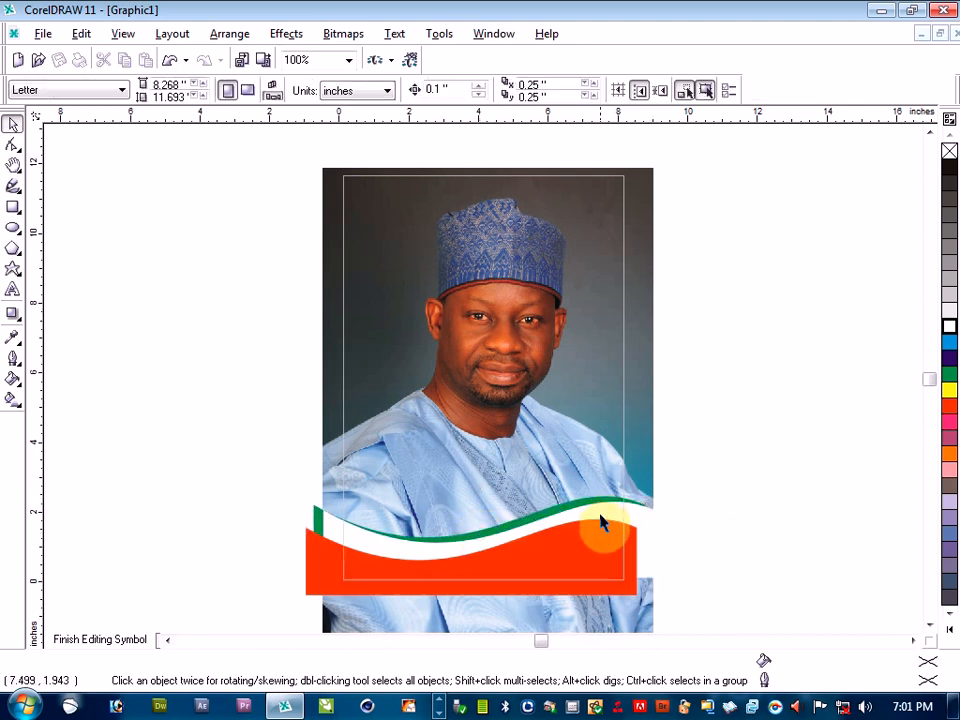
Move the white wavy shape to about 3.70, 1.00 inches as a thin stripe between green and red, and finish editing the PowerClip contents
left_click(600, 522)
left_click_drag(487, 542, 467, 549)
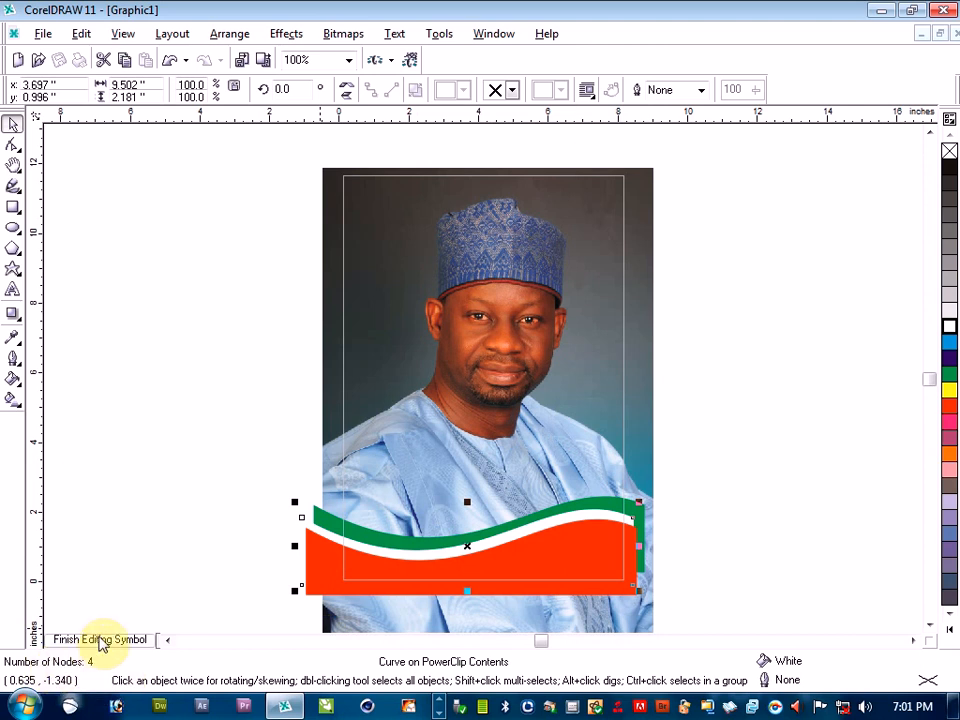
left_click(100, 640)
left_click(152, 497)
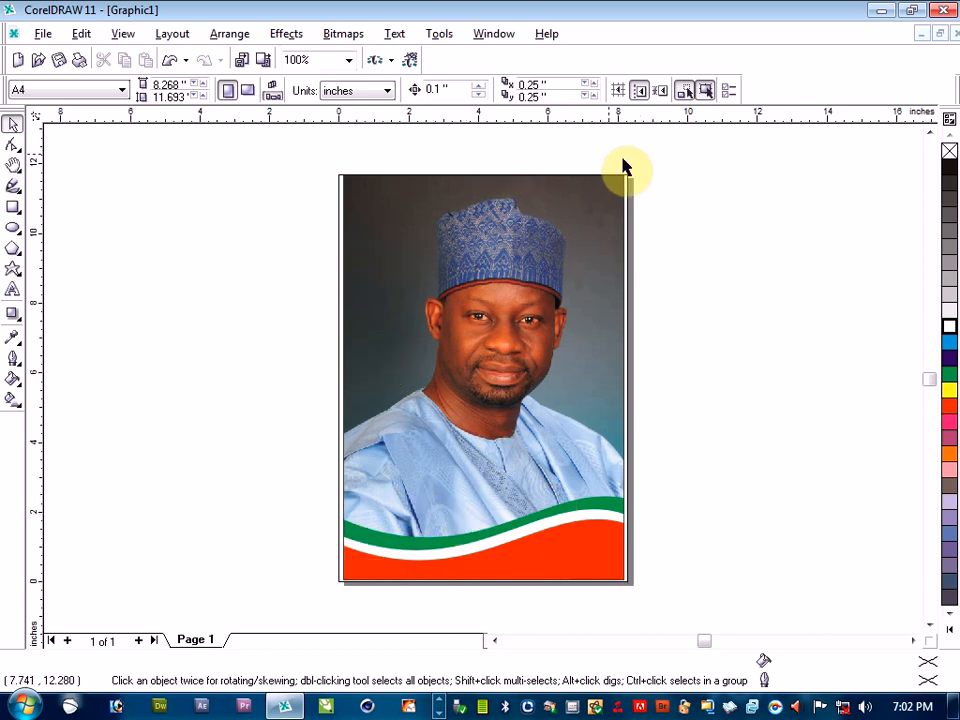
Reopen the PowerClip contents and place a copy of the three wavy shapes over the frame's upper edge, centred at about 4.16, 11.25 inches
right_click(373, 369)
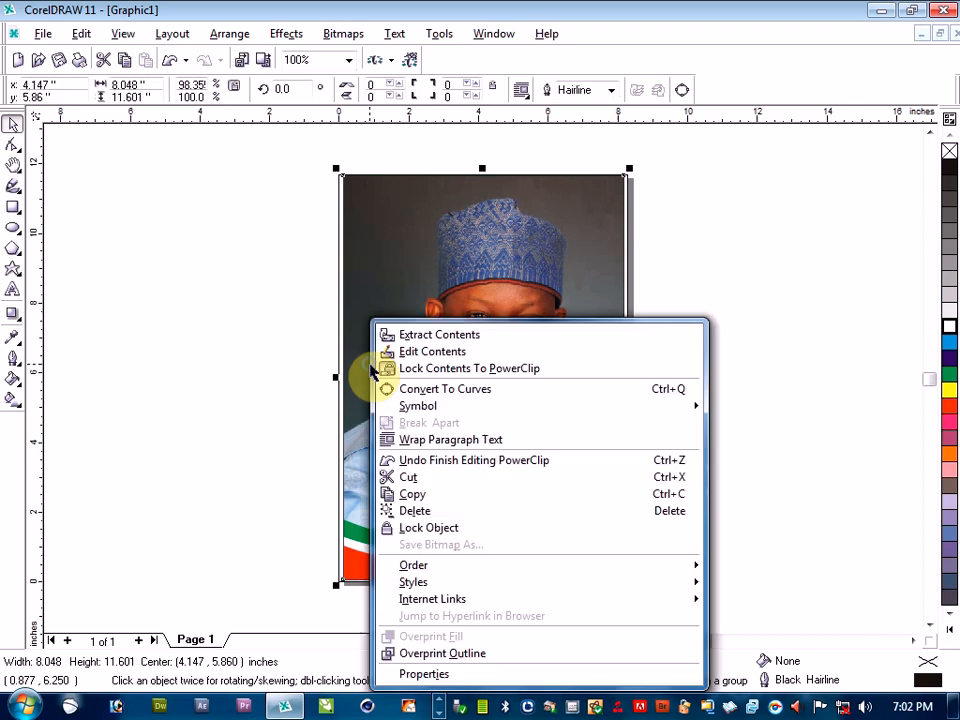
left_click(432, 353)
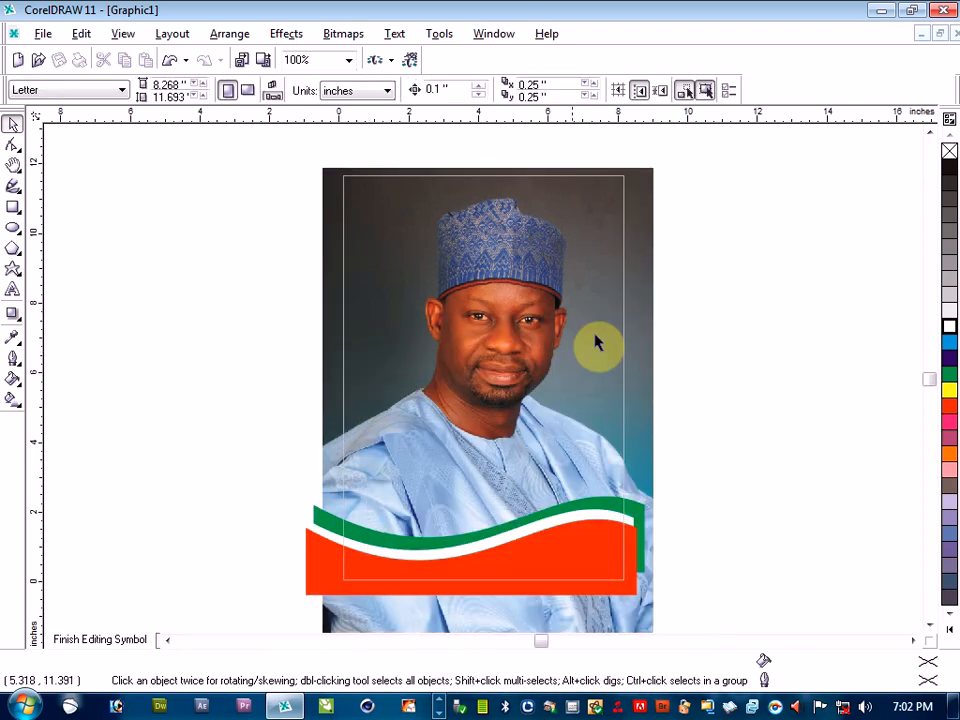
left_click_drag(257, 490, 727, 615)
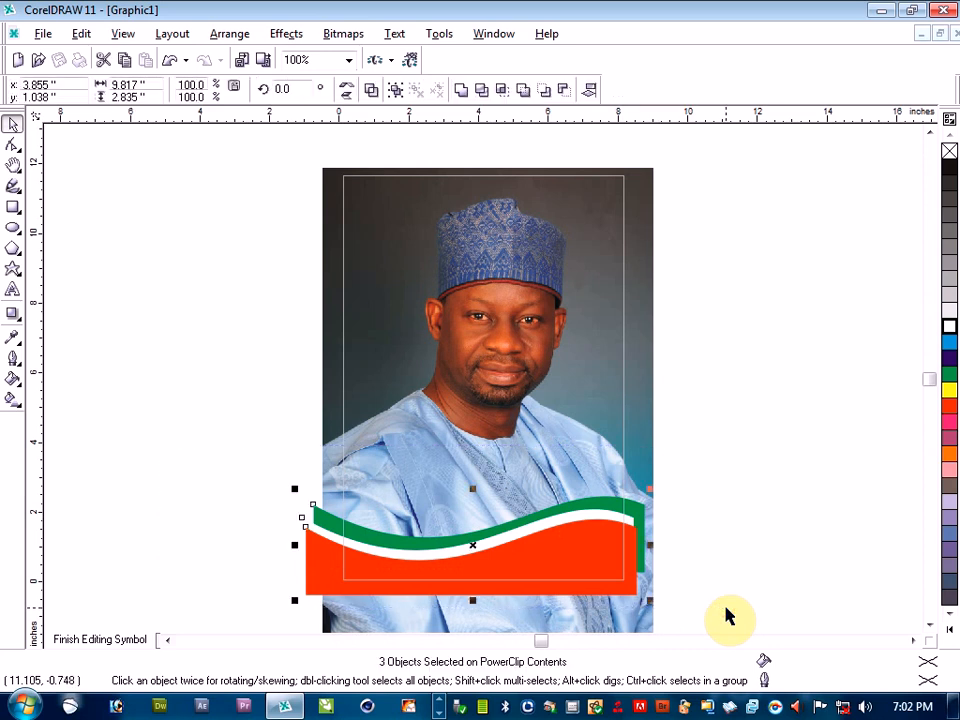
left_click_drag(470, 549, 483, 189)
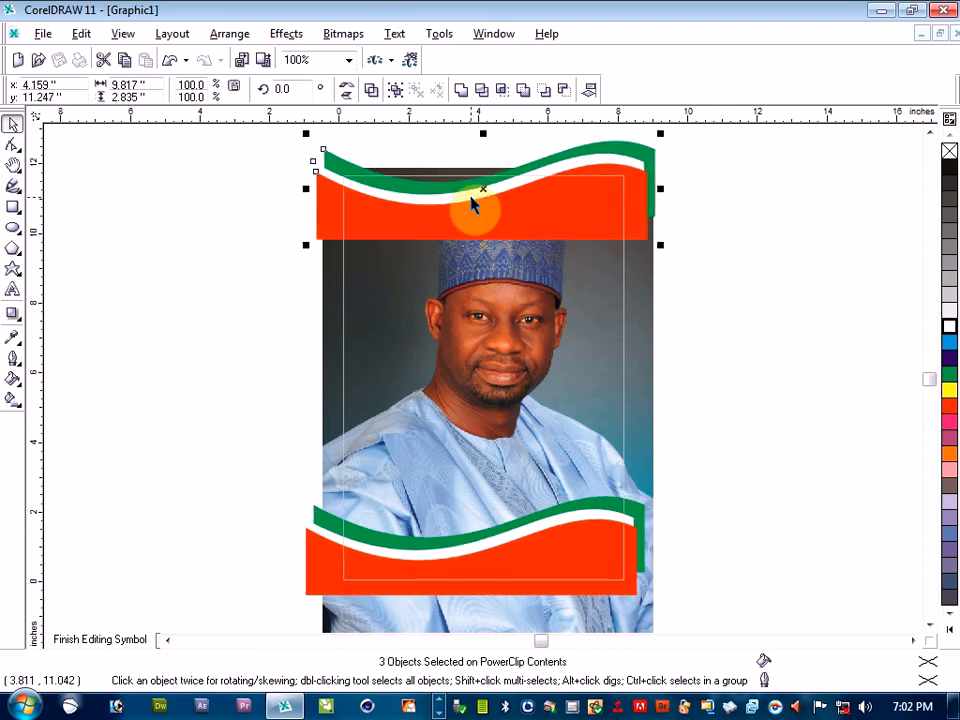
Mirror the copied waves horizontally and vertically, and move them to about 3.94, 10.84 inches so they cover the frame's upper edge
left_click(345, 91)
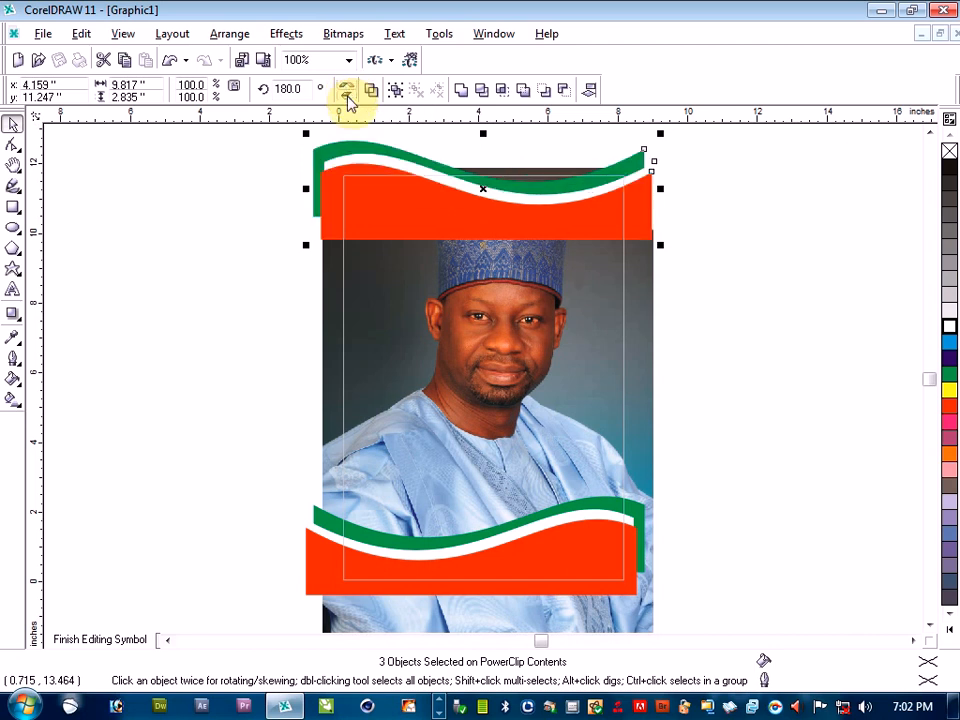
left_click(347, 99)
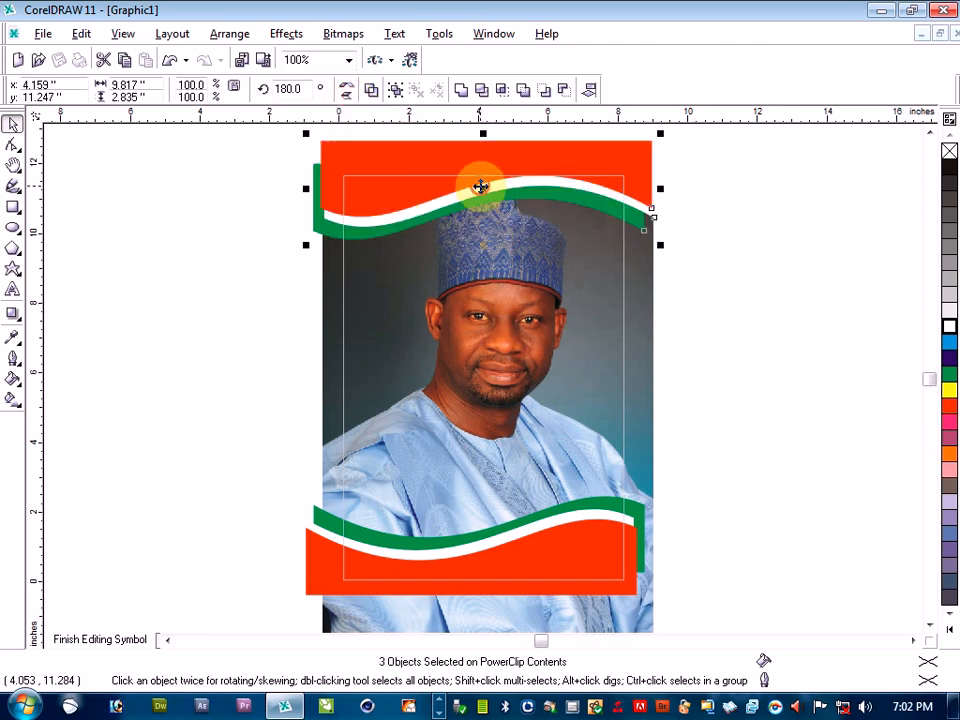
left_click_drag(481, 186, 473, 201)
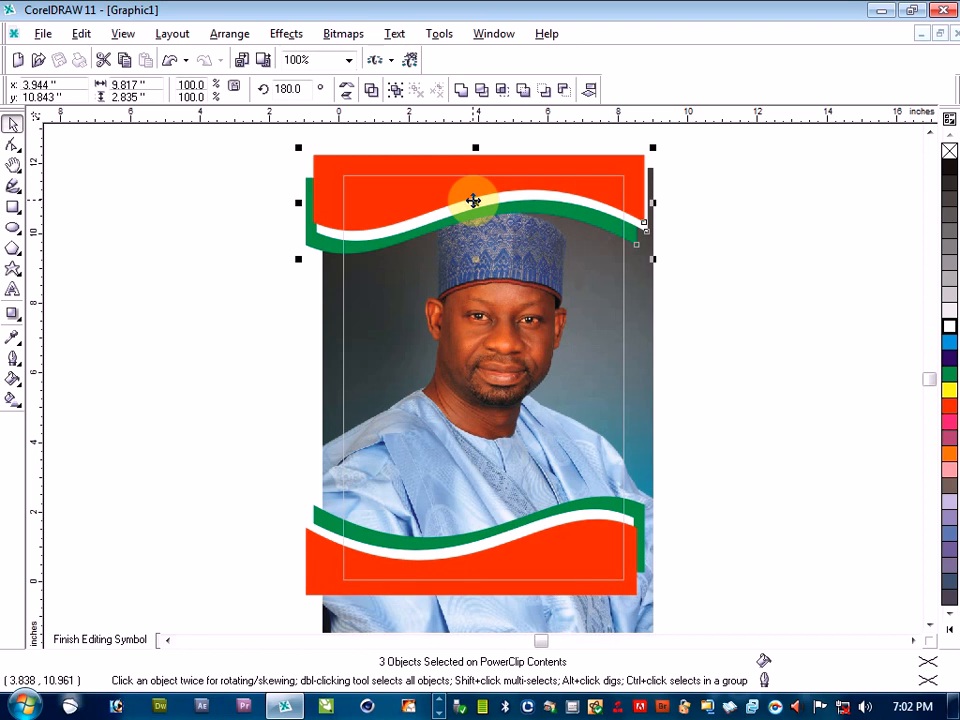
left_click(144, 376)
Move the photo down below the upper waves, centred at about 4.25, 4.03 inches, and finish editing the PowerClip contents
left_click(507, 360)
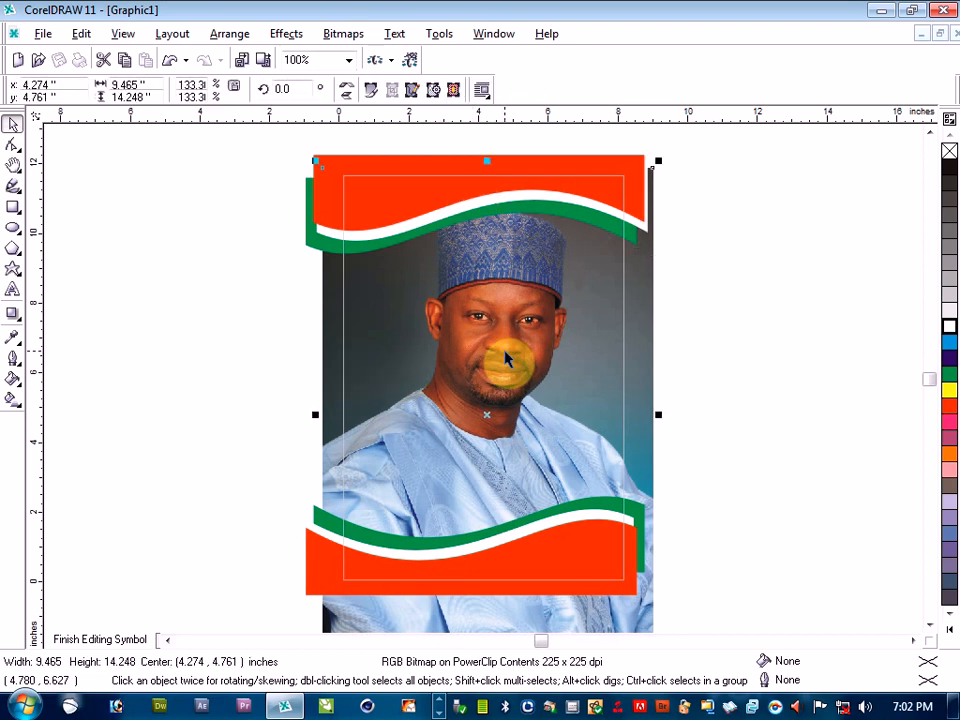
left_click_drag(486, 414, 484, 438)
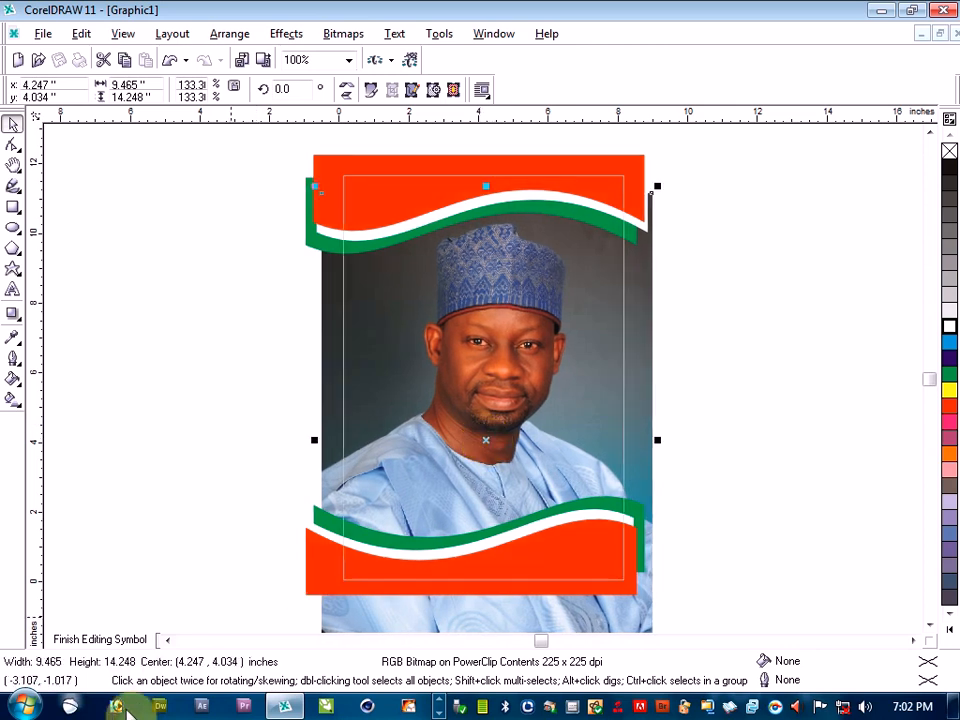
left_click(126, 642)
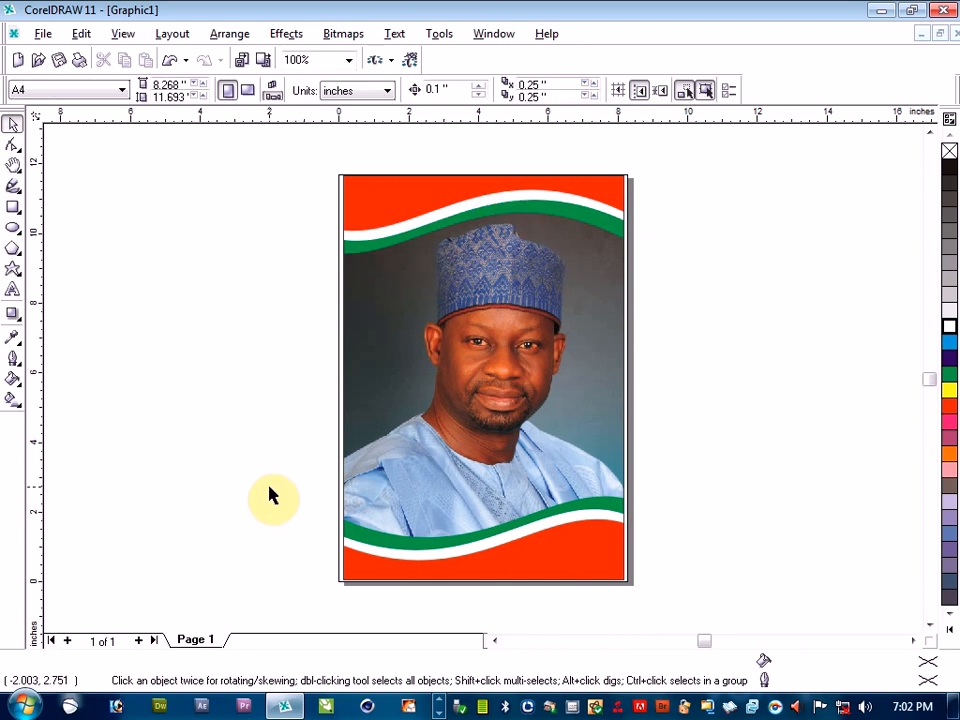
Add the artistic text "MAN OF THE PEOLPE" beside the page's left edge and enlarge it to about 37 pt
left_click(13, 288)
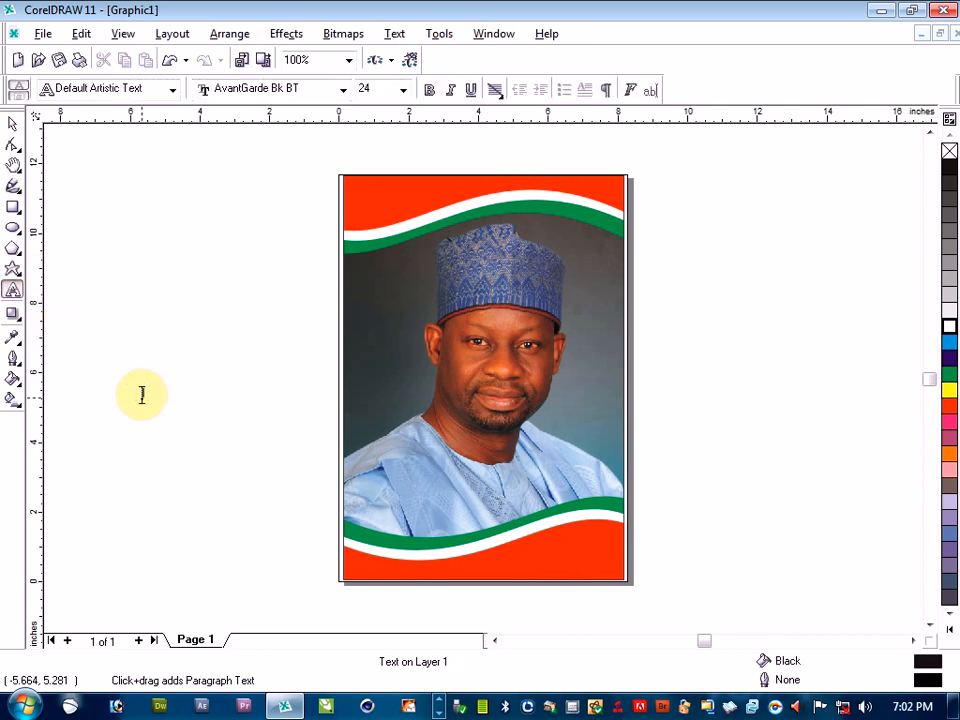
left_click(143, 394)
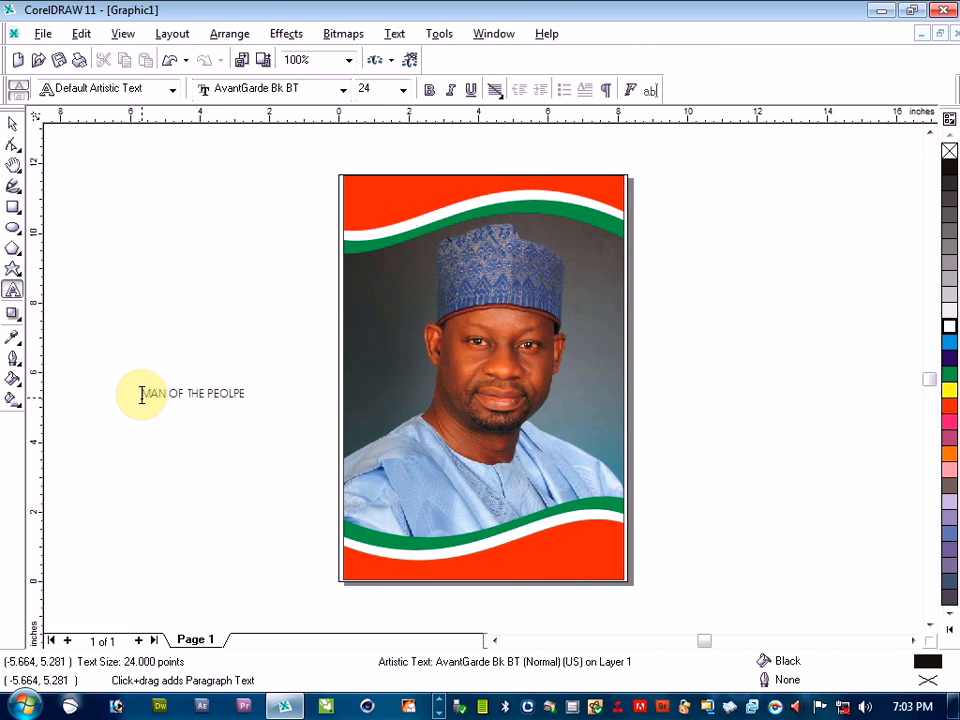
left_click(12, 122)
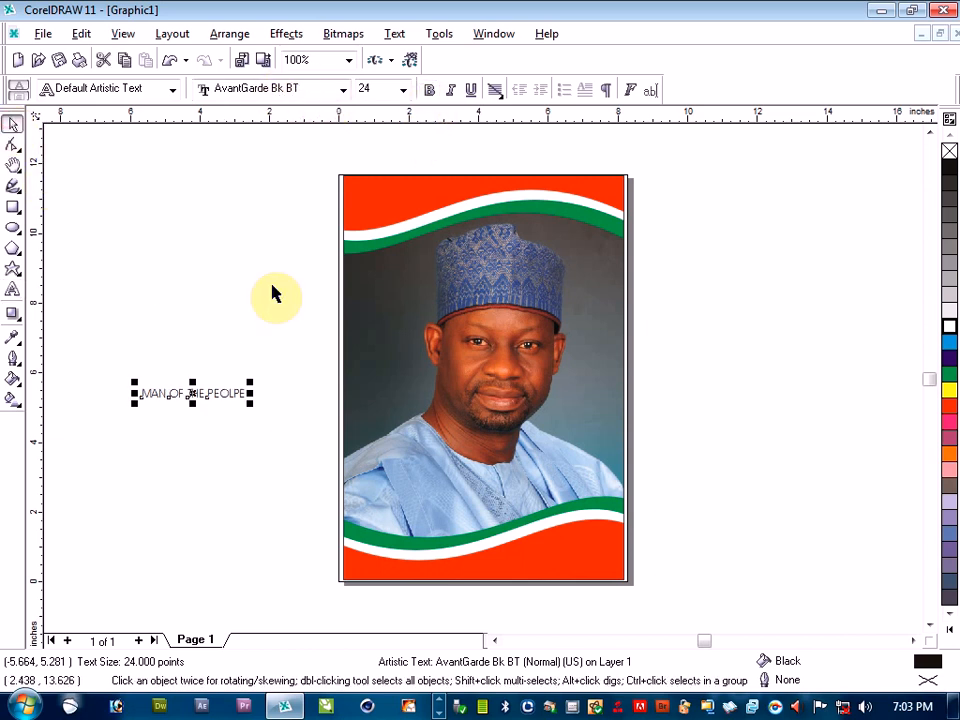
left_click_drag(250, 380, 306, 336)
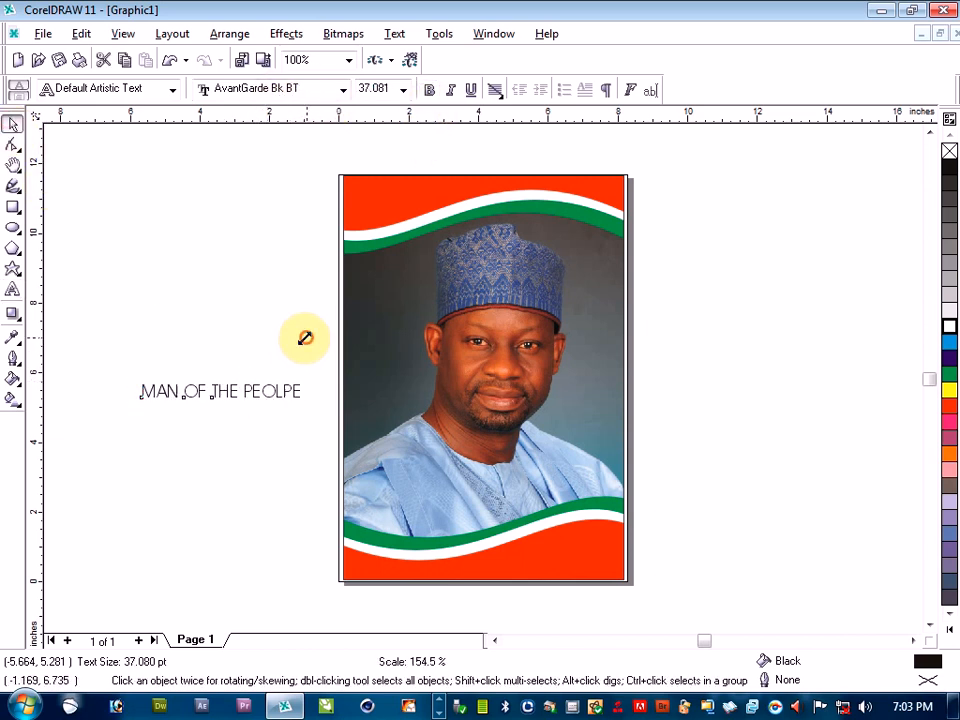
Move the slogan text onto the poster's lower red band, set its font to Belwe Bd BT and enlarge it to about 47 pt
left_click_drag(218, 391, 450, 556)
left_click(342, 91)
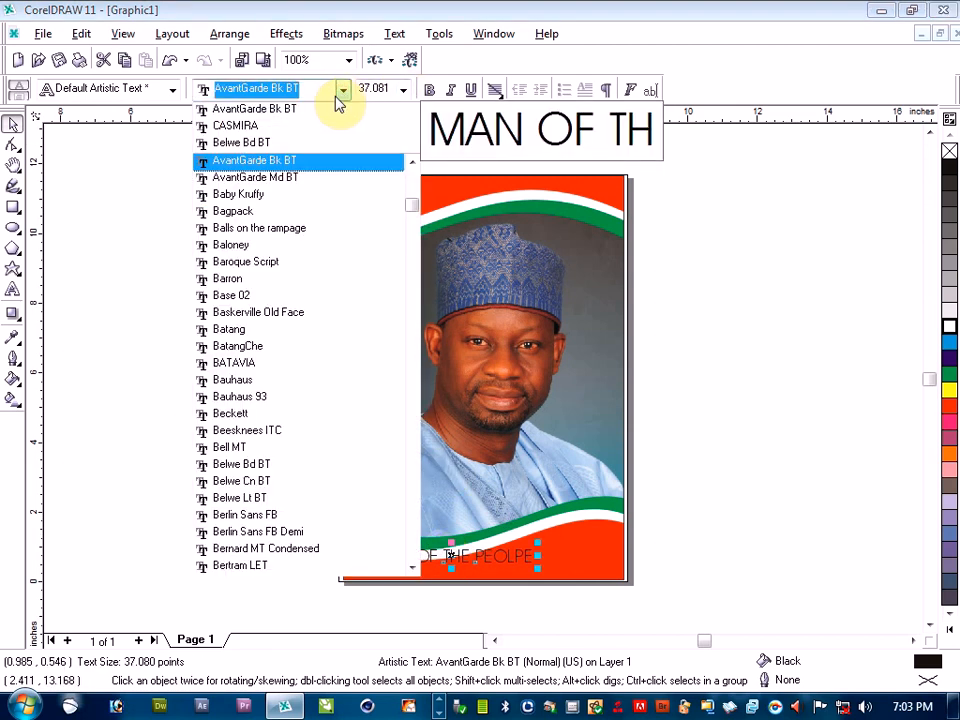
left_click(263, 143)
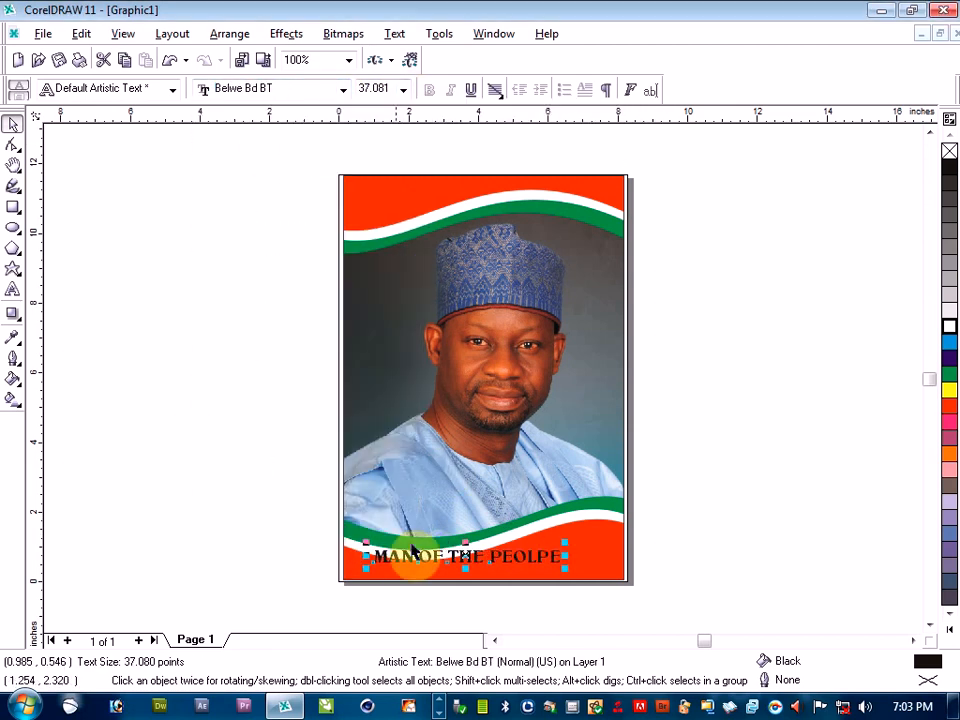
left_click_drag(565, 528, 612, 522)
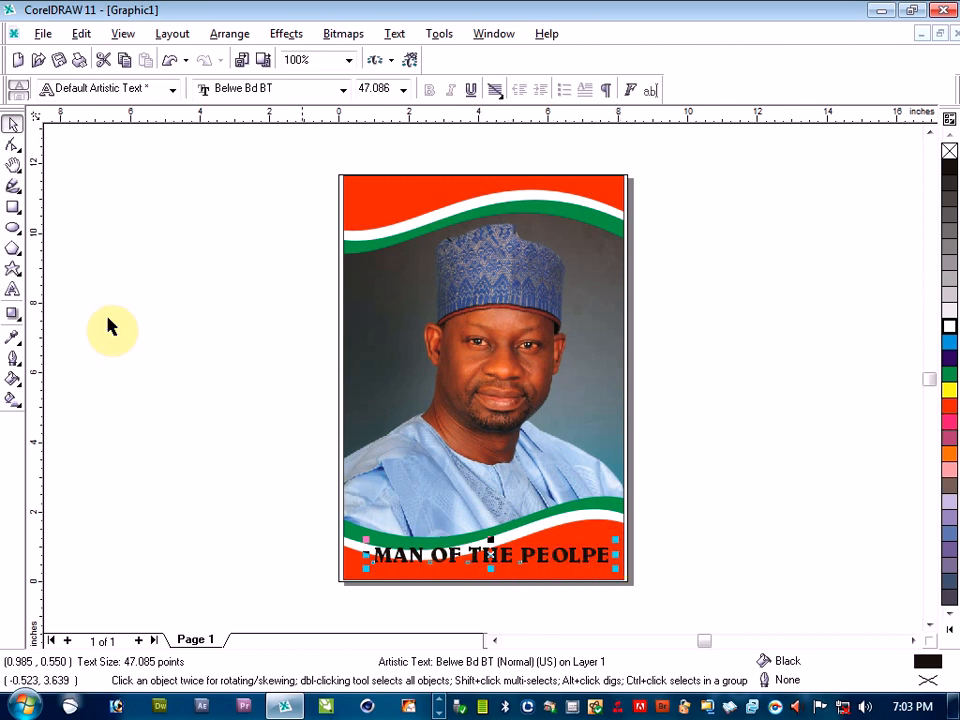
Correct the slogan's last word to "PEOPLE" and fill the text with white
left_click(12, 289)
left_click(552, 546)
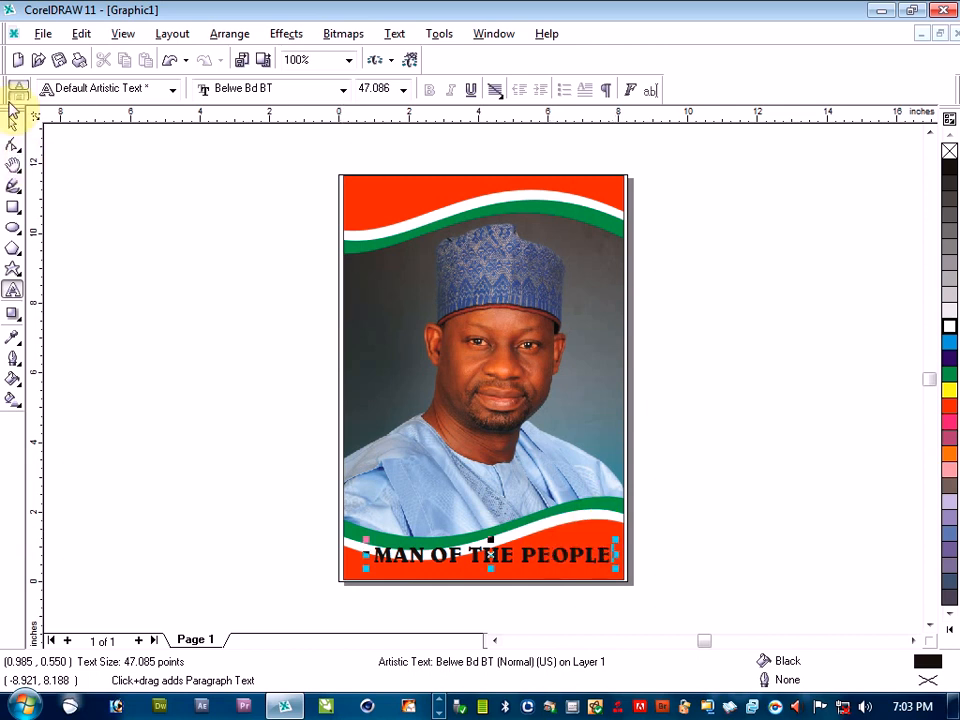
left_click(13, 125)
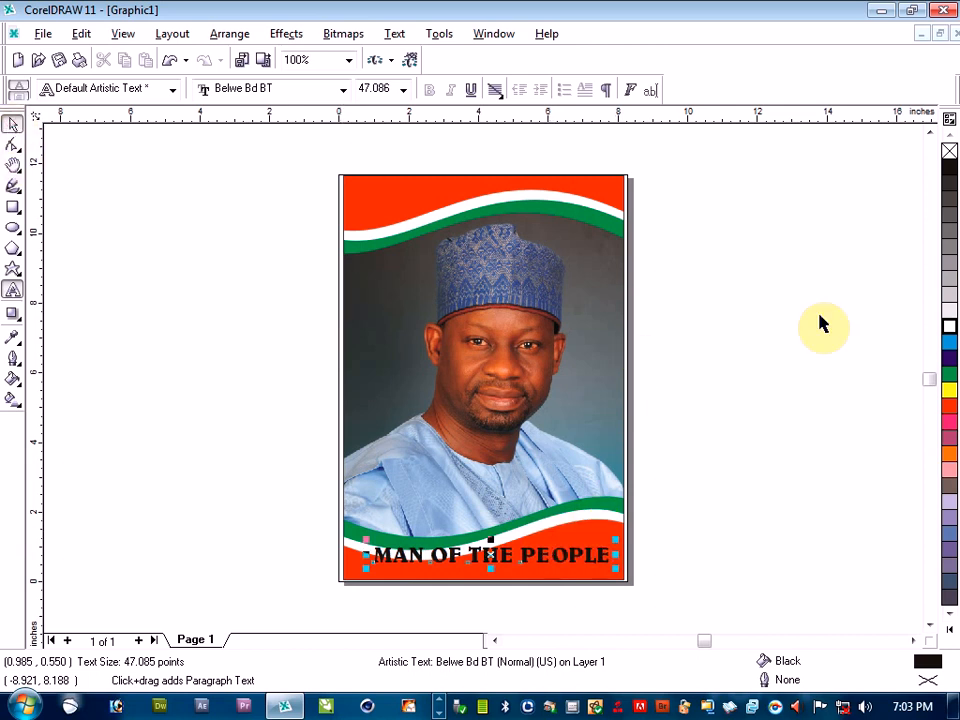
left_click(946, 327)
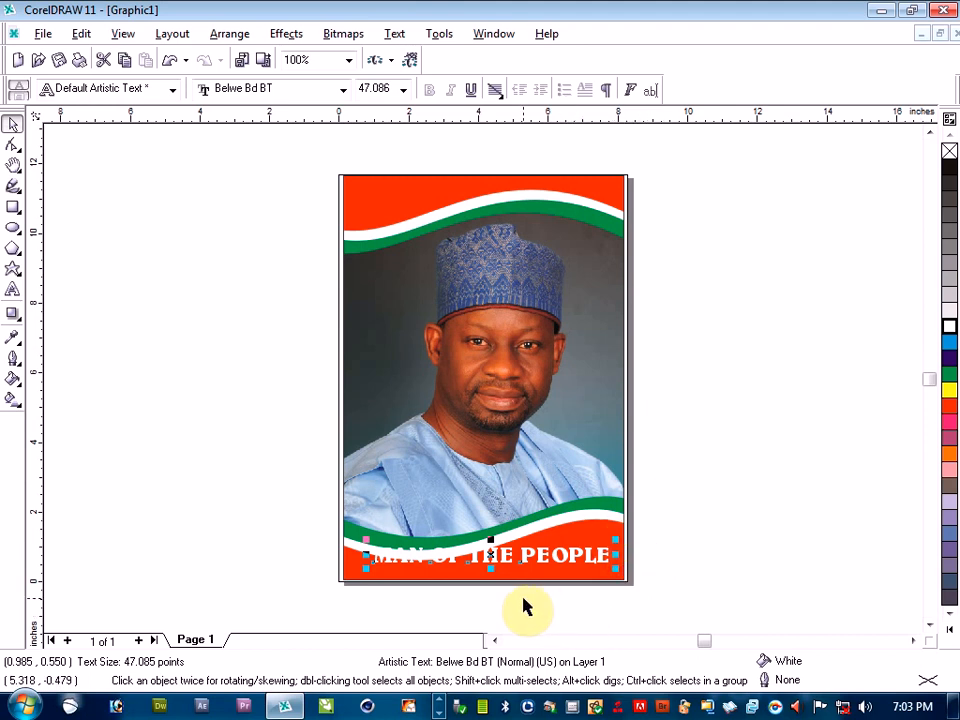
Enlarge the slogan to about 48.5 pt and move it to about 0.70, 0.68 inches on the lower waves
scroll(527, 607, "up", 1)
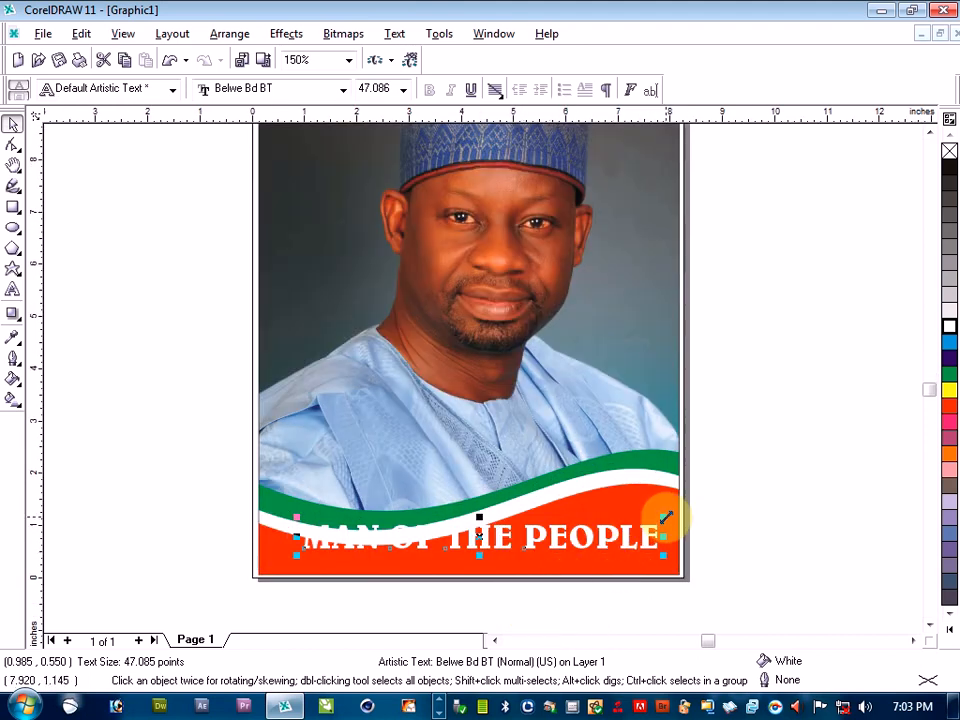
left_click_drag(664, 519, 680, 503)
left_click_drag(482, 536, 467, 531)
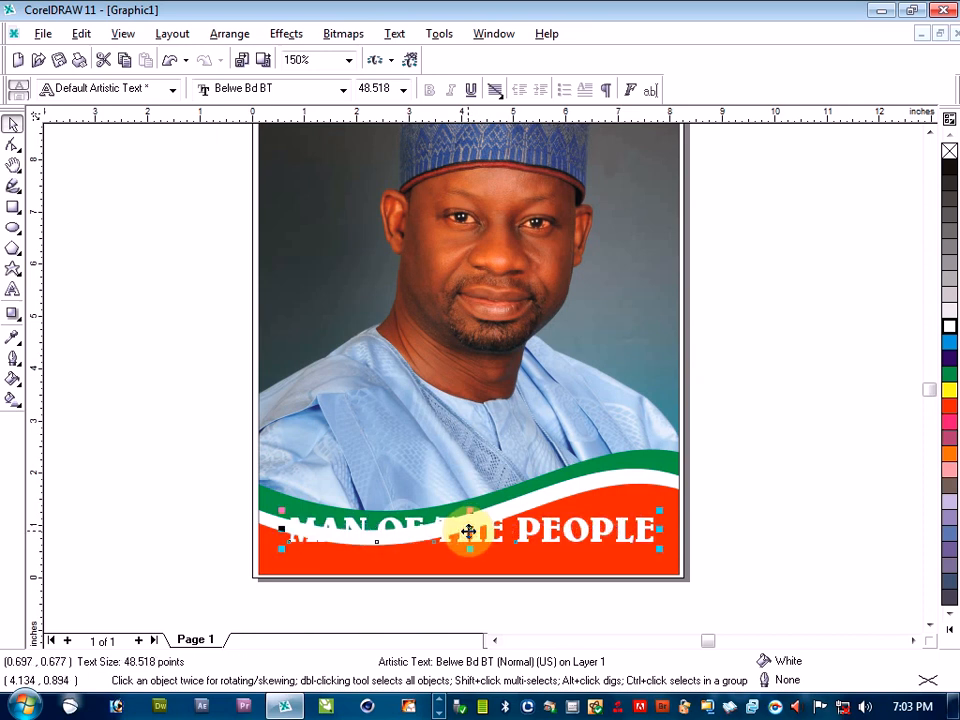
Give the slogan text a black 4.0 pt outline placed behind the fill
right_click(948, 169)
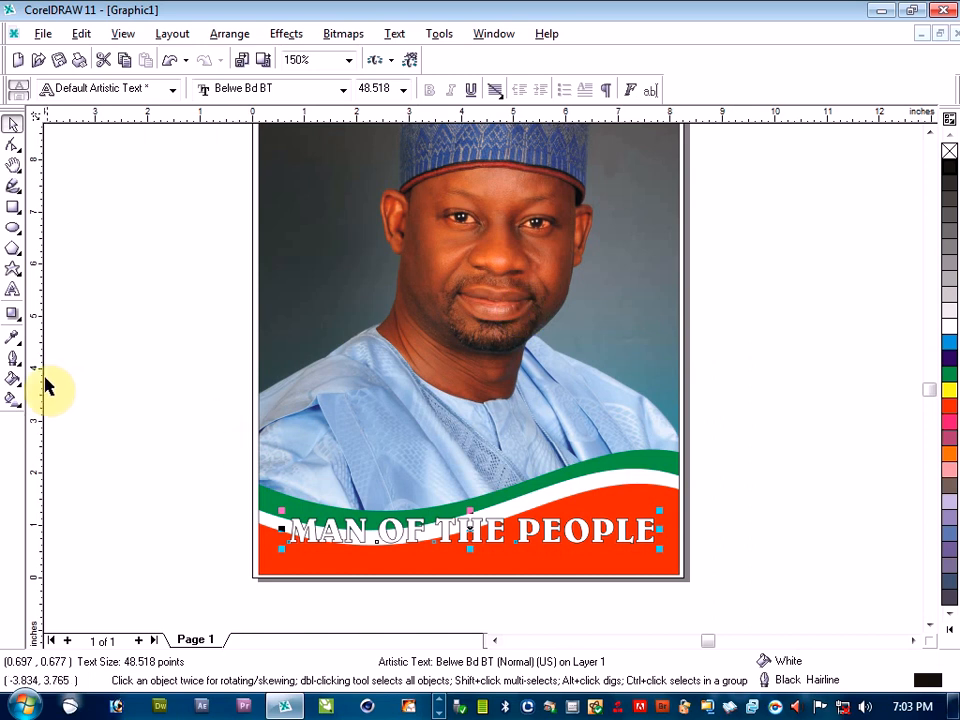
left_click(12, 360)
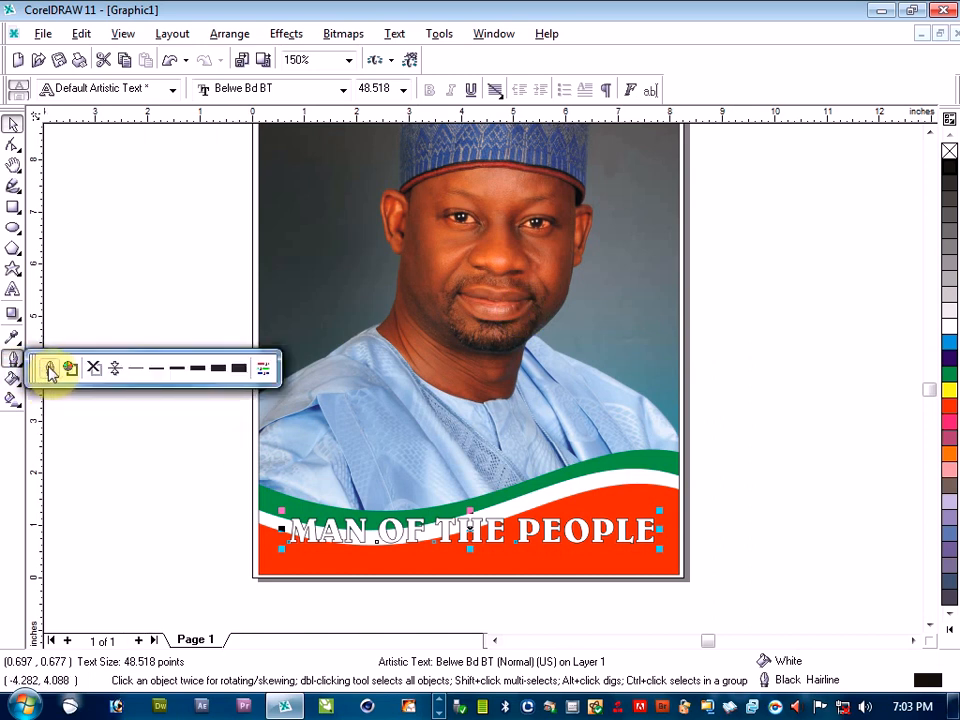
left_click(50, 371)
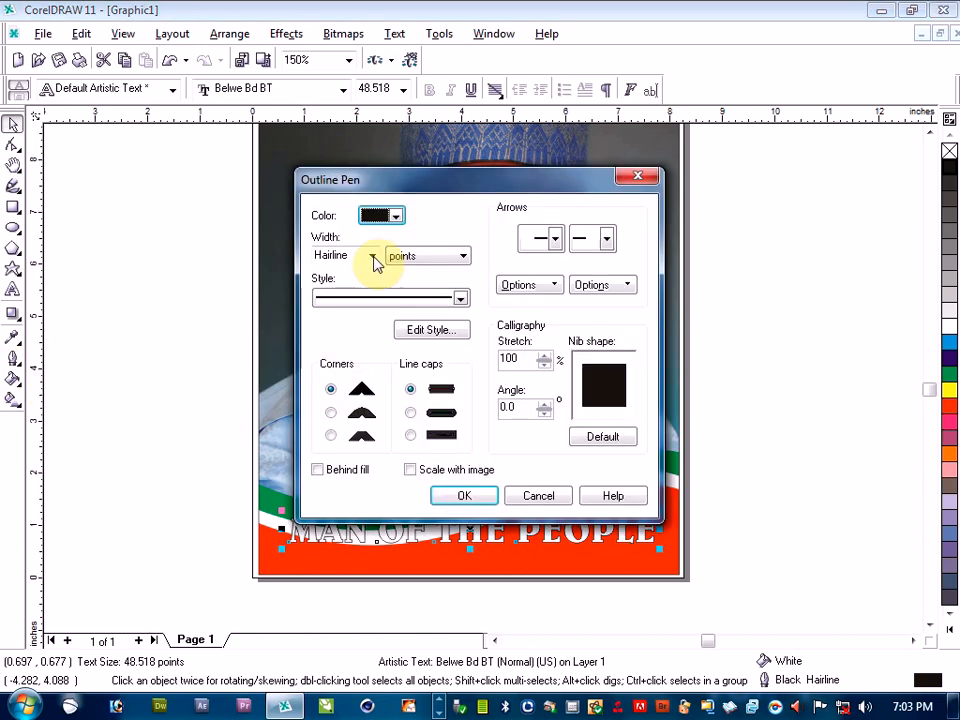
left_click(371, 257)
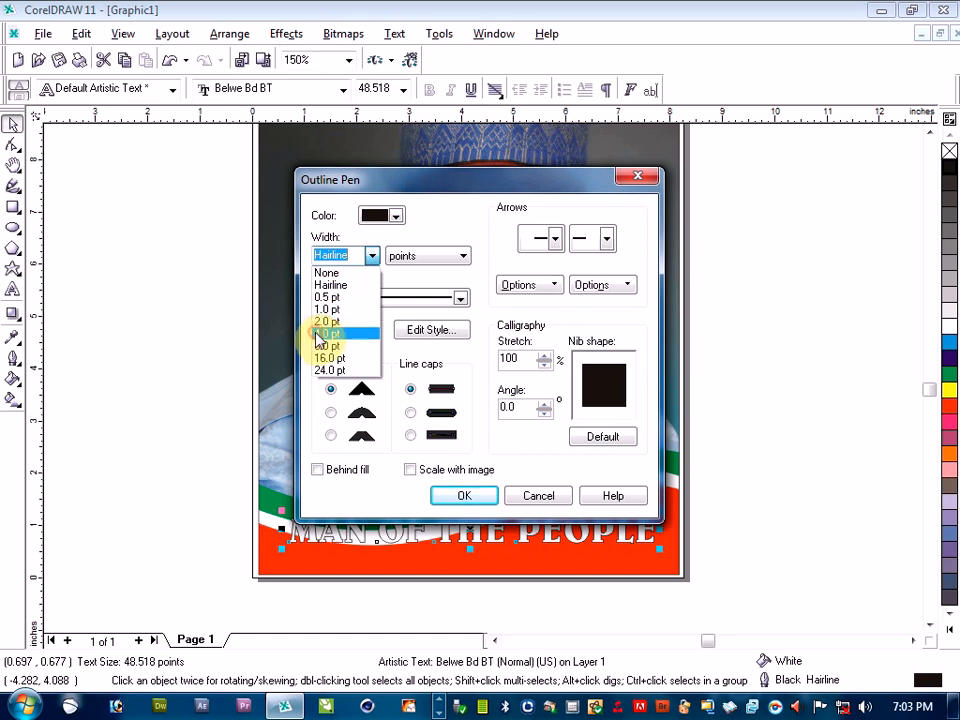
left_click(318, 333)
left_click(317, 469)
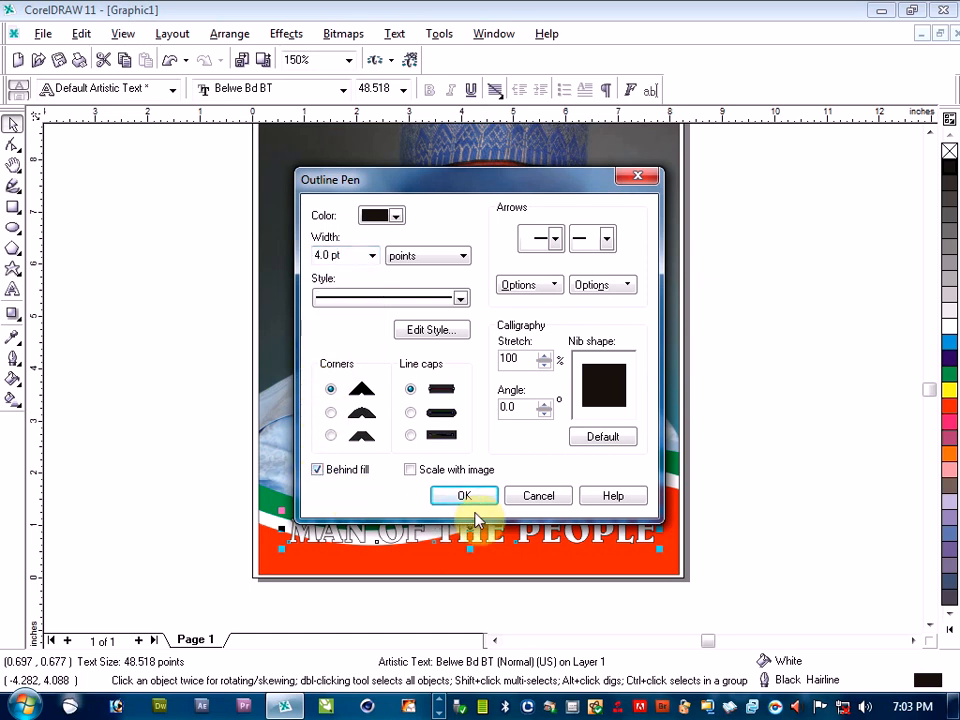
left_click(468, 496)
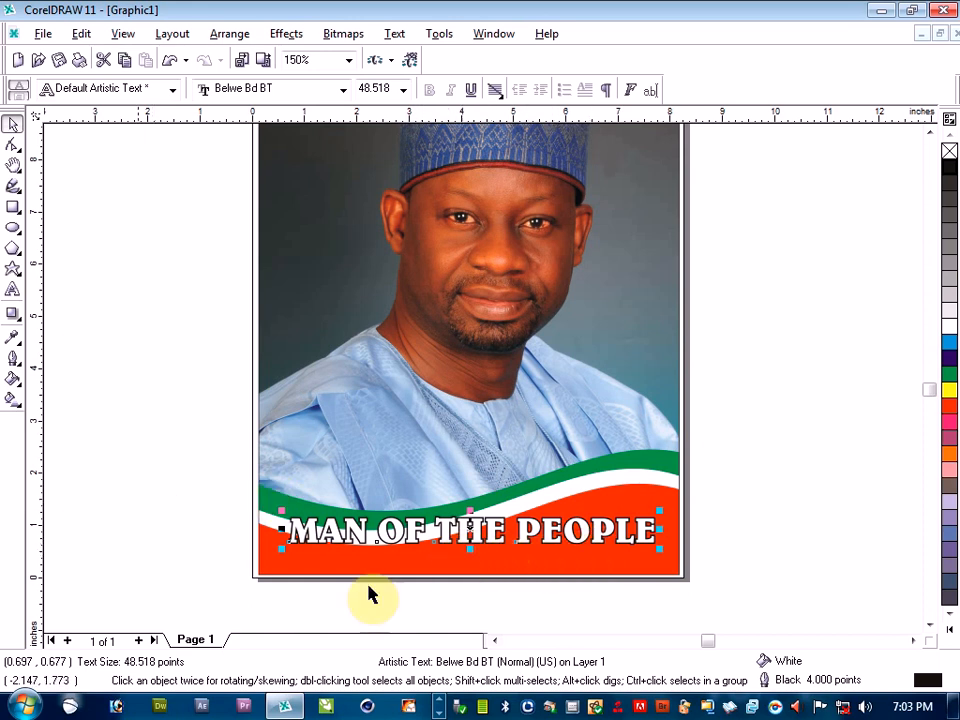
Try a black drop shadow on the slogan text, cast slightly below the letters
scroll(534, 634, "up", 2)
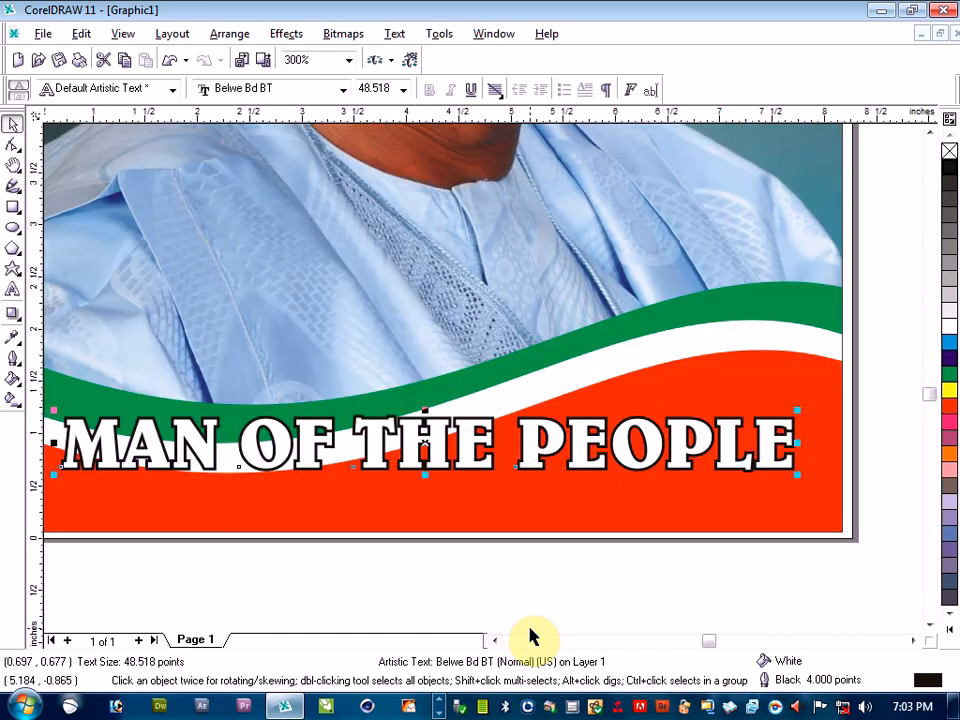
left_click(12, 314)
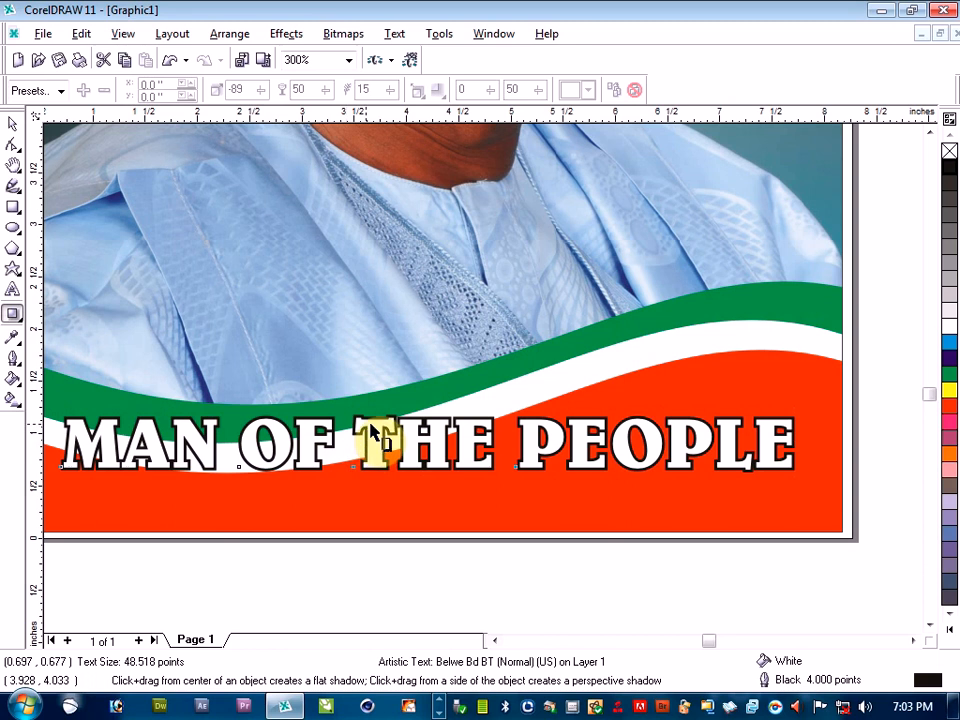
left_click_drag(375, 446, 412, 490)
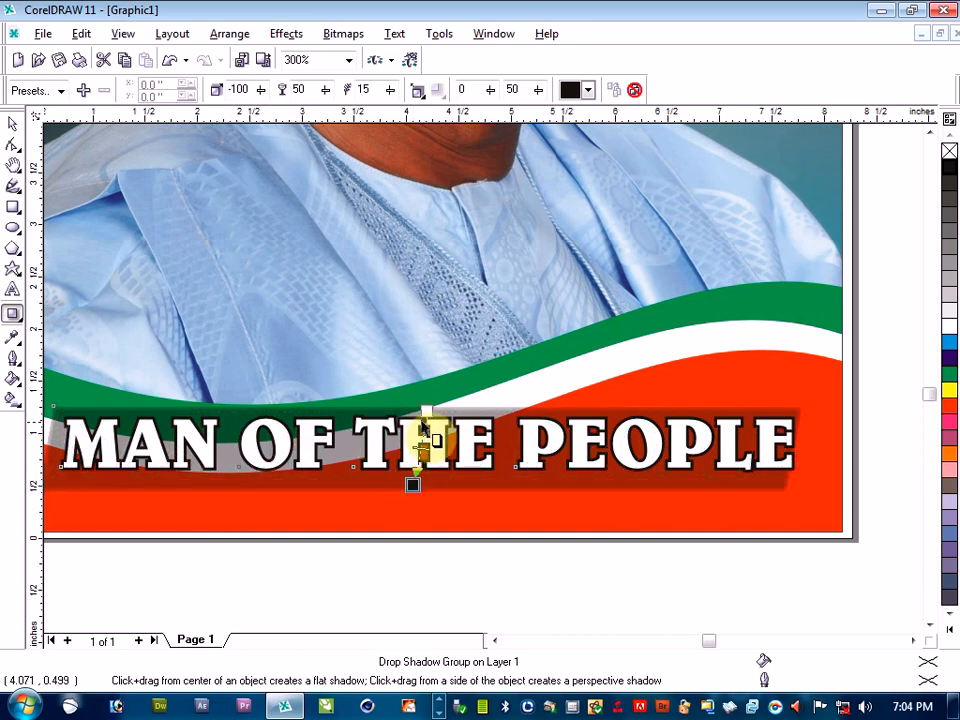
mouse_move(426, 445)
left_mouse_down()
mouse_move(412, 518)
mouse_move(421, 468)
left_mouse_up()
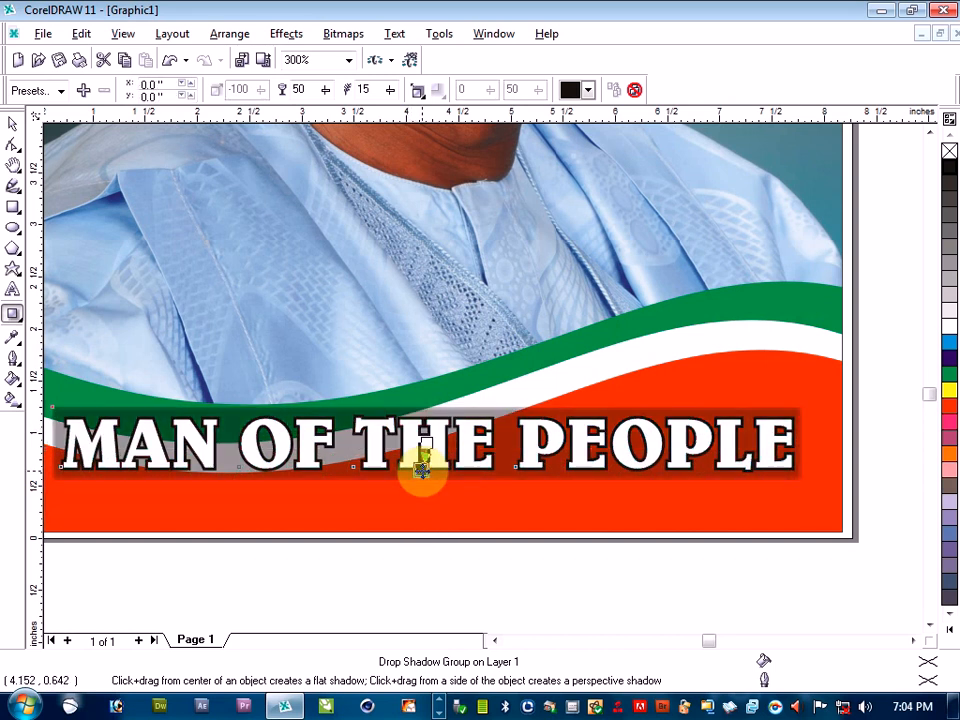
Undo the drop shadow on the slogan text
key("ctrl+z")
key("ctrl+z")
key("ctrl+z")
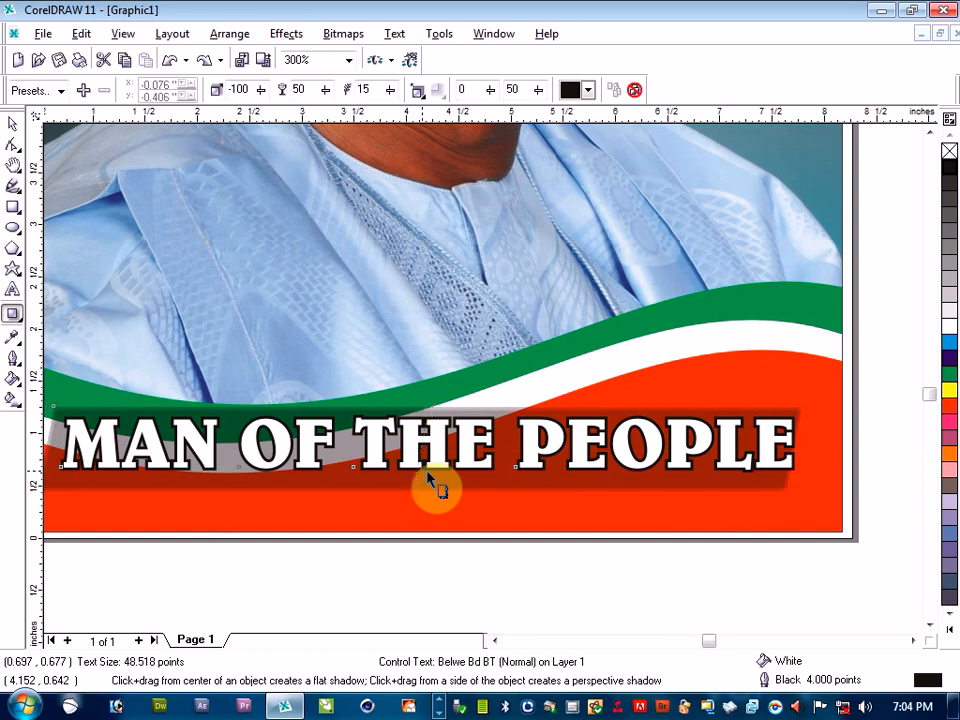
key("ctrl+z")
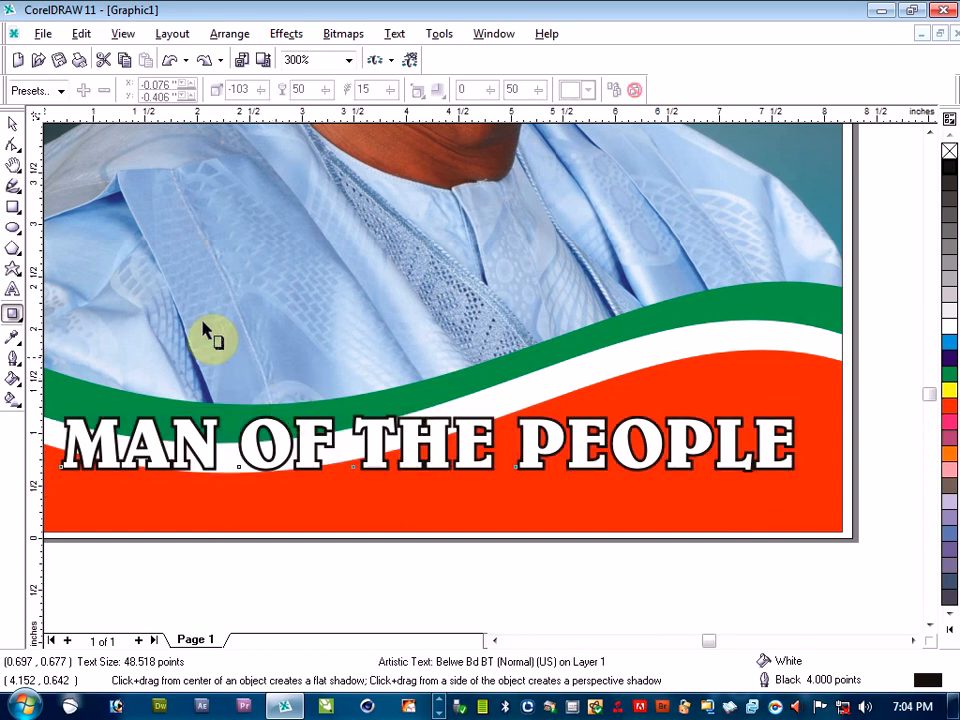
Enlarge the slogan to about 52.8 pt to span the poster's width, move it down to about 0.36, 0.51 inches, and deselect it
left_click(12, 123)
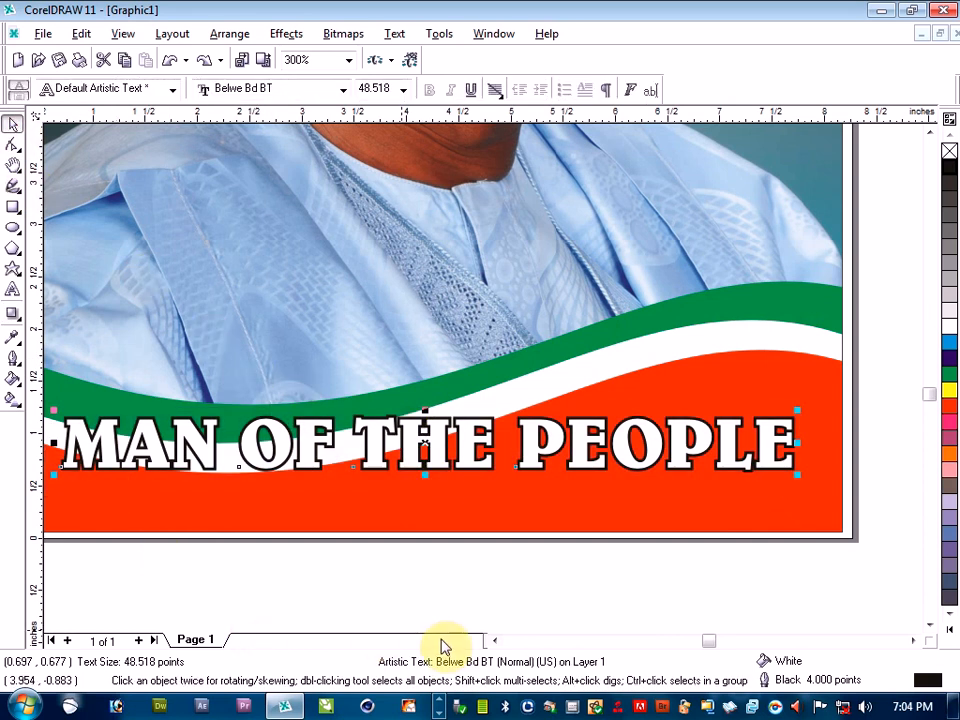
left_click(492, 641)
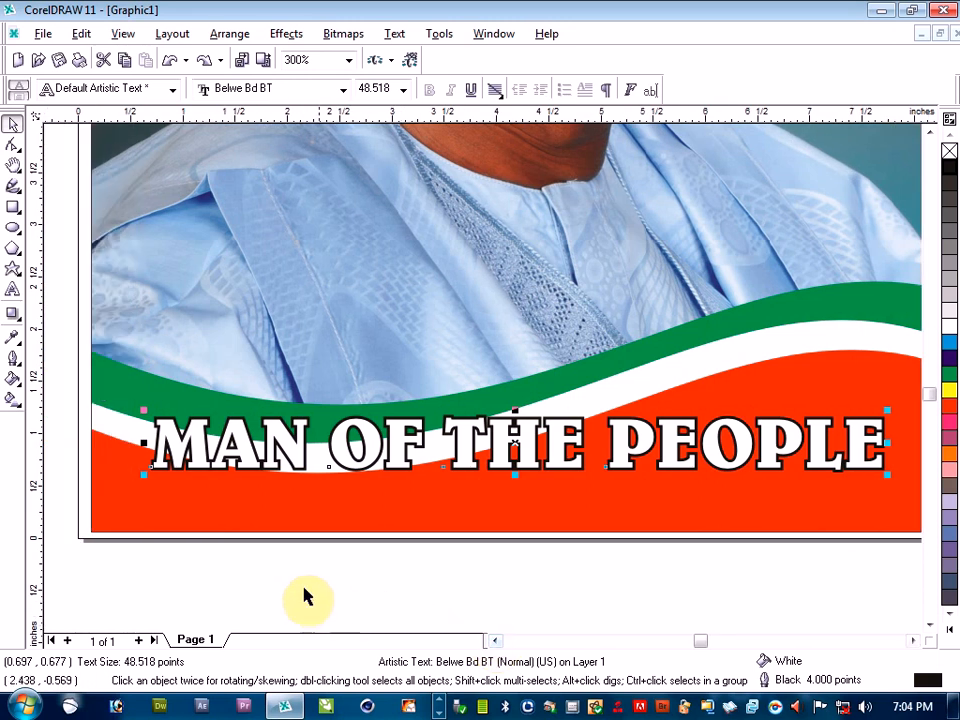
left_click_drag(144, 410, 110, 385)
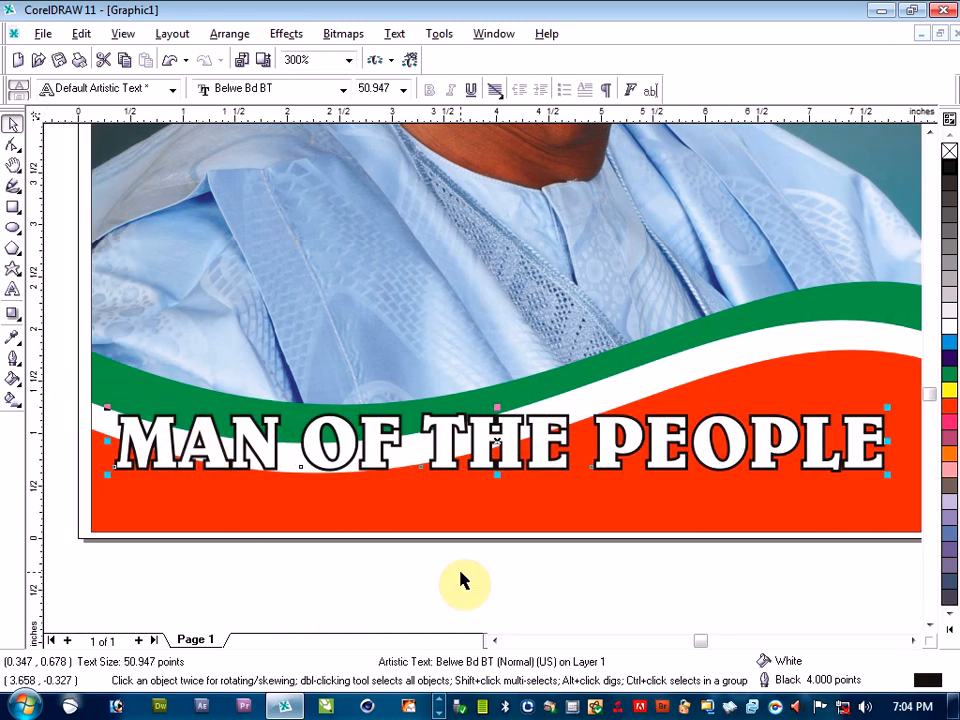
scroll(461, 579, "down", 1)
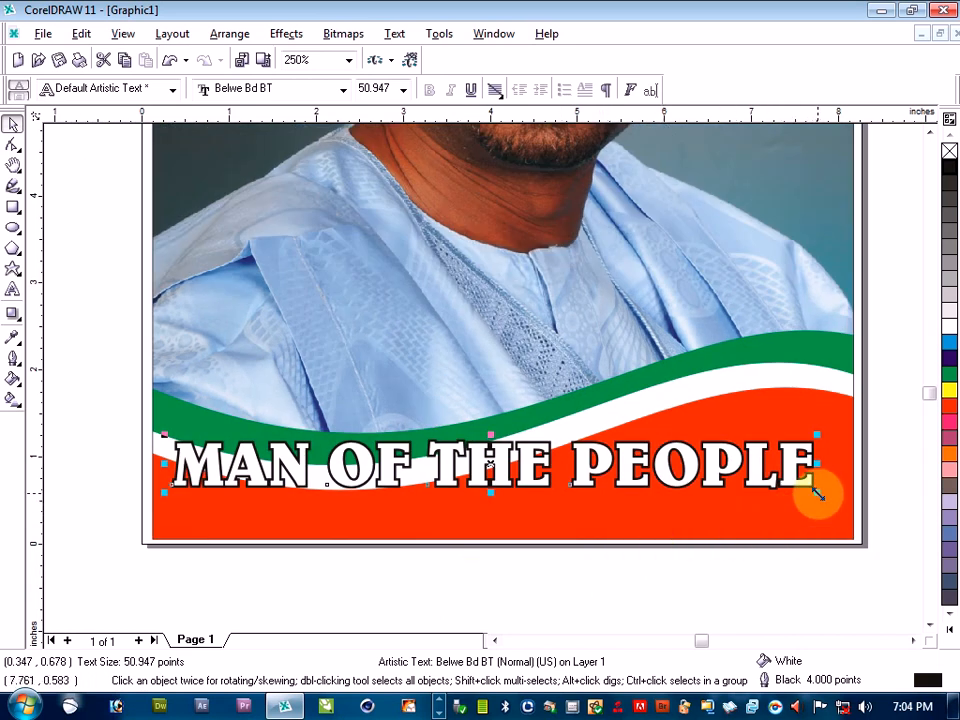
left_click_drag(817, 490, 842, 514)
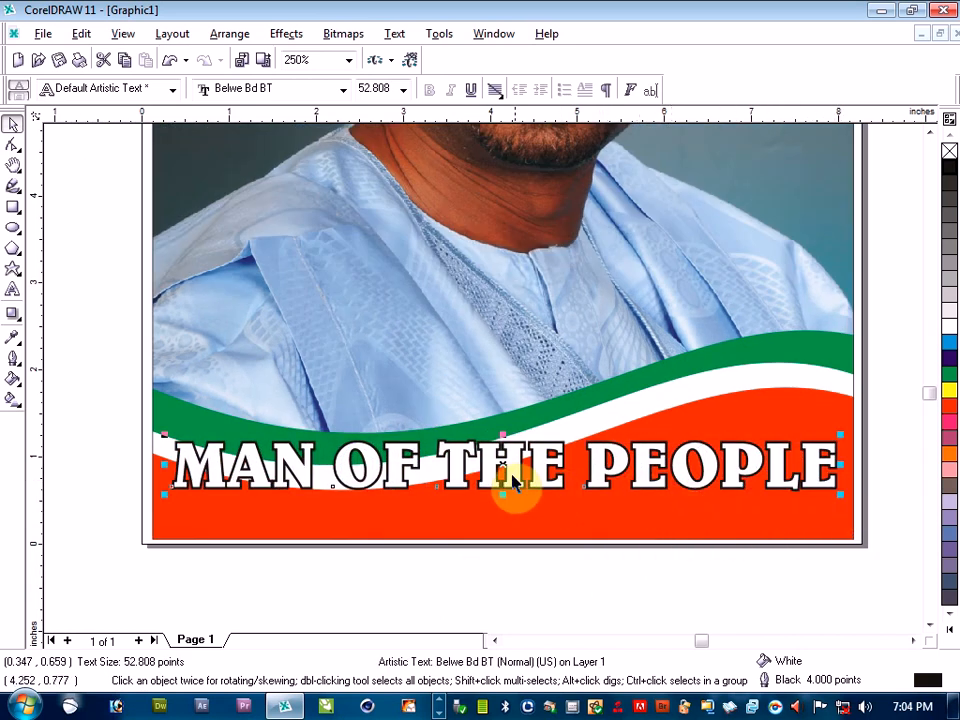
left_click_drag(512, 480, 517, 494)
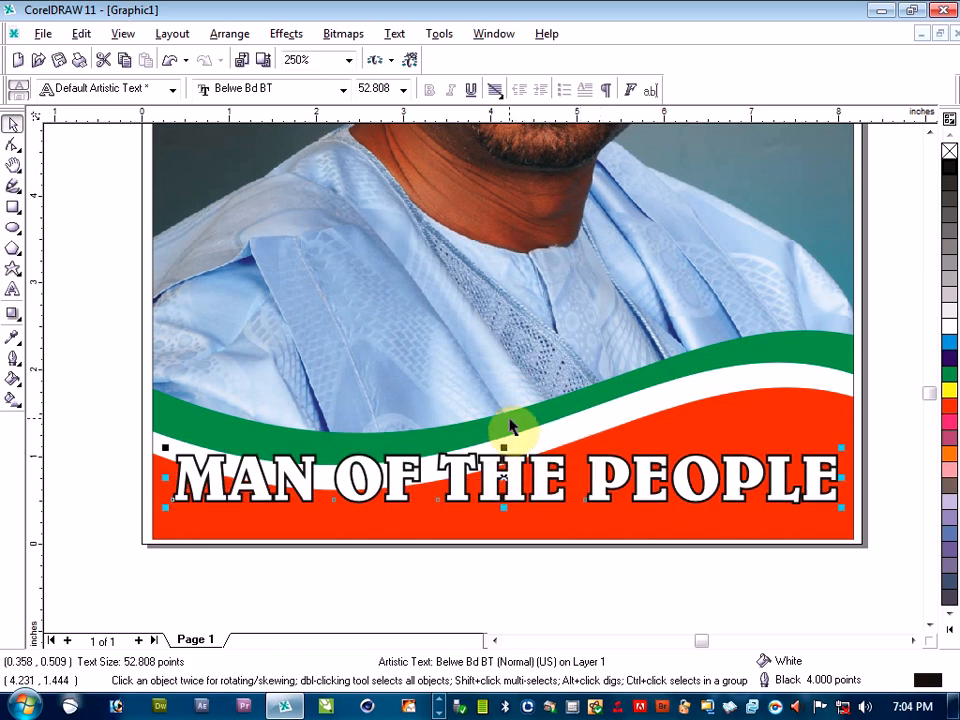
key("F4")
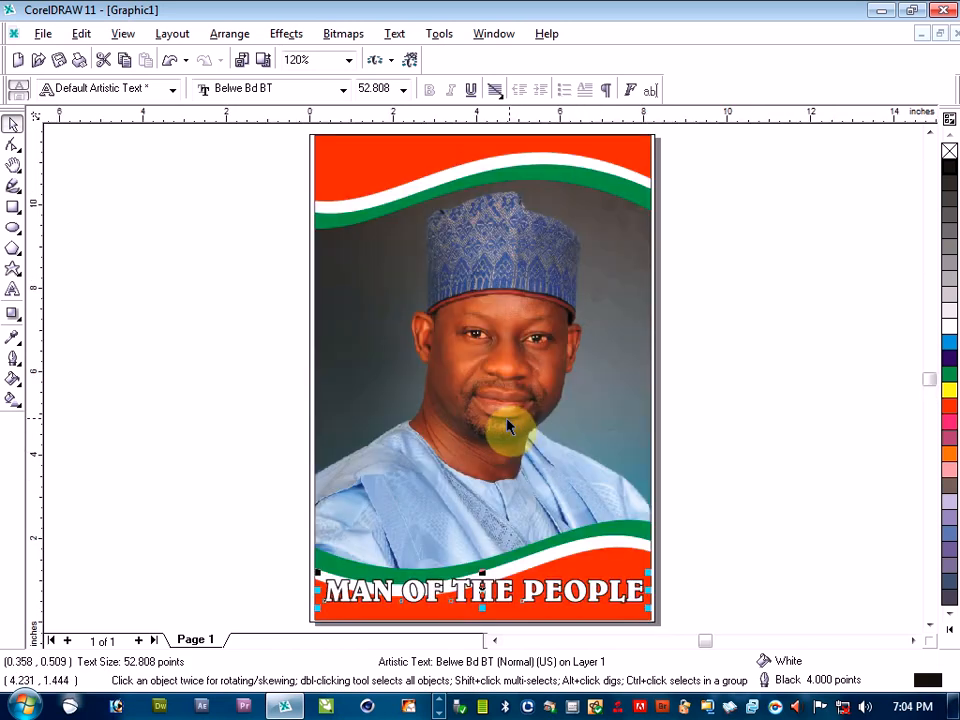
left_click(810, 515)
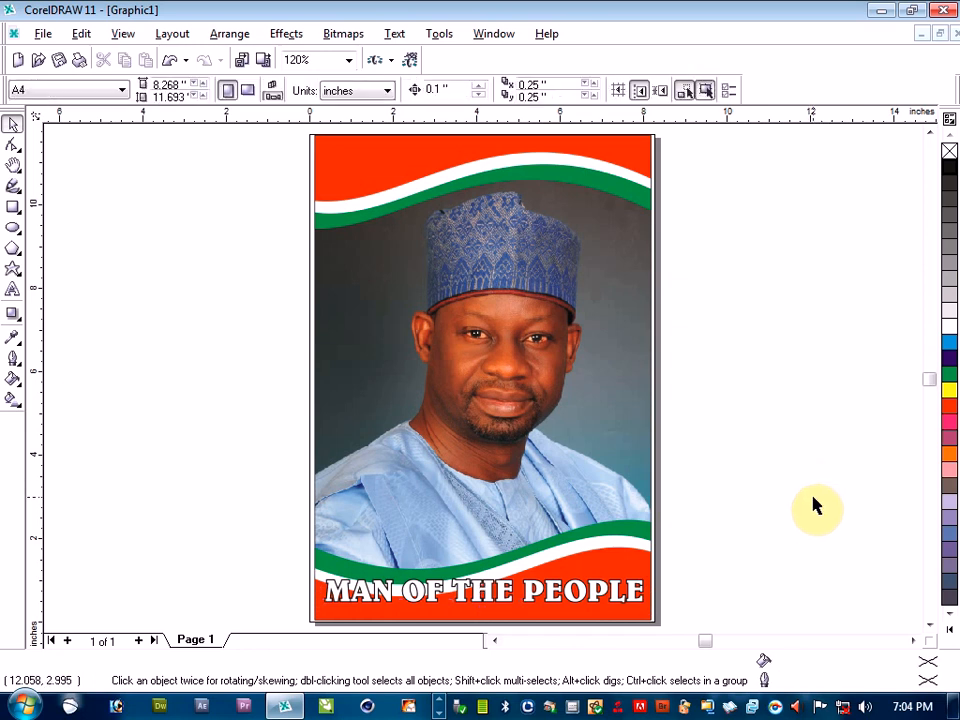
Draw a circle about 2.04 inches in diameter beside the page's upper left edge, centred at about -2.59, 9.70 inches, and fill it red
left_click(12, 228)
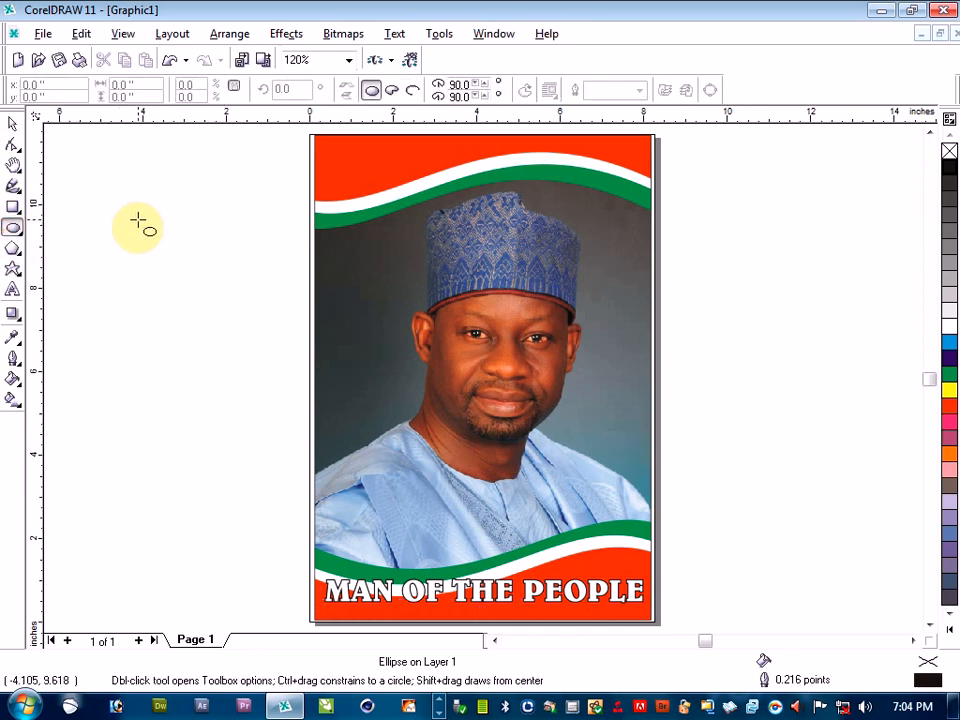
mouse_move(158, 175)
left_mouse_down()
mouse_move(256, 273)
mouse_move(245, 259)
left_mouse_up()
left_click(14, 125)
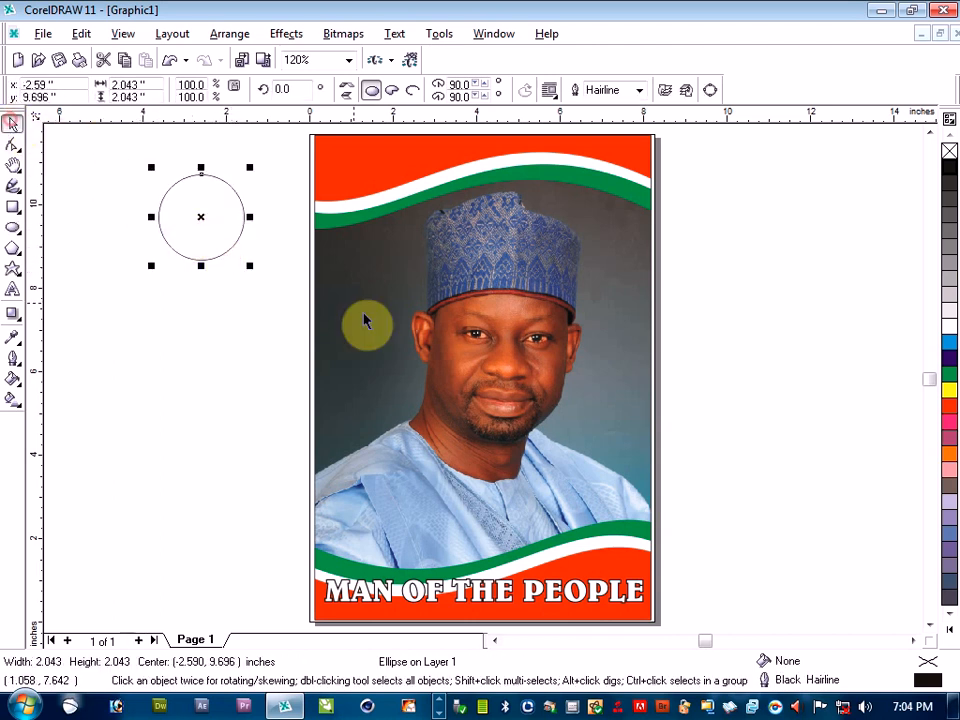
left_click(950, 408)
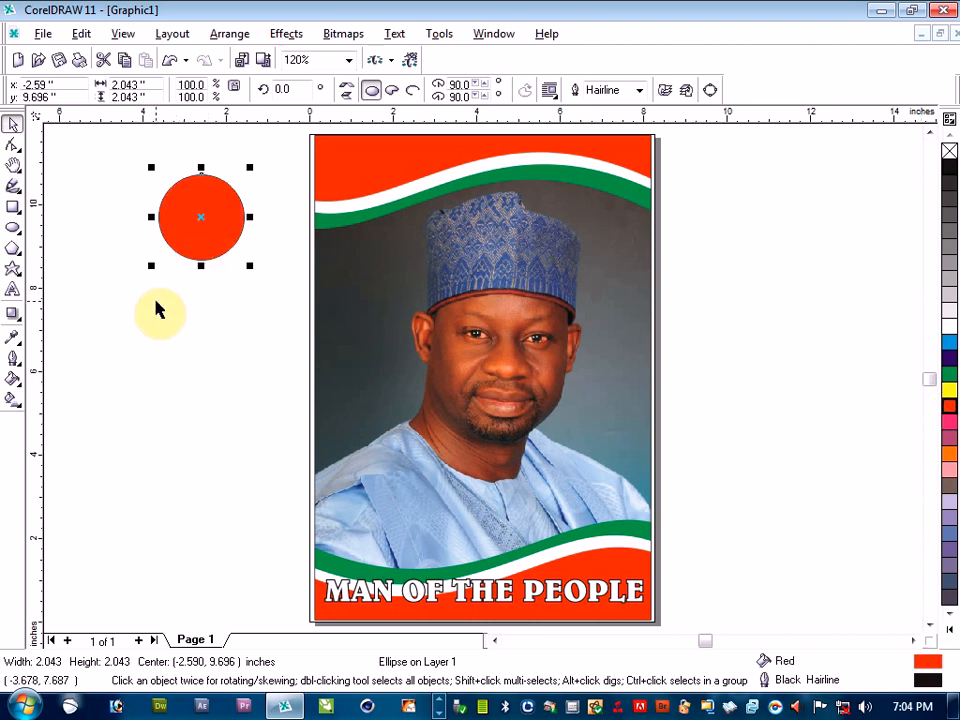
Duplicate the red circle, shrink the copy to about 1.48 inches inside the original, and fill it green
key("ctrl+d")
left_click_drag(262, 158, 237, 181)
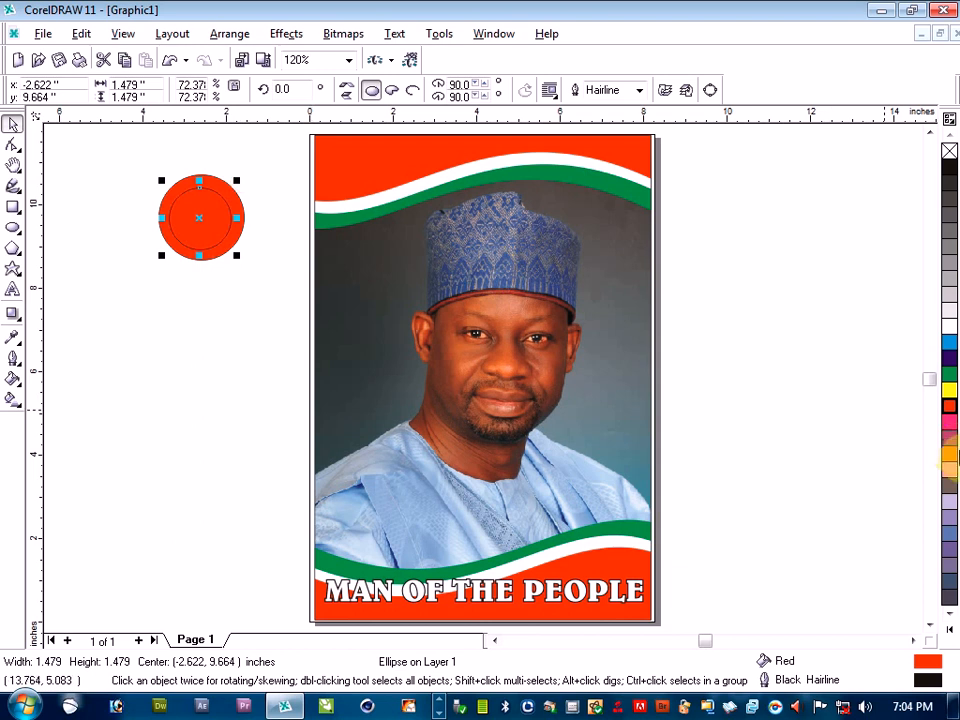
left_click(950, 374)
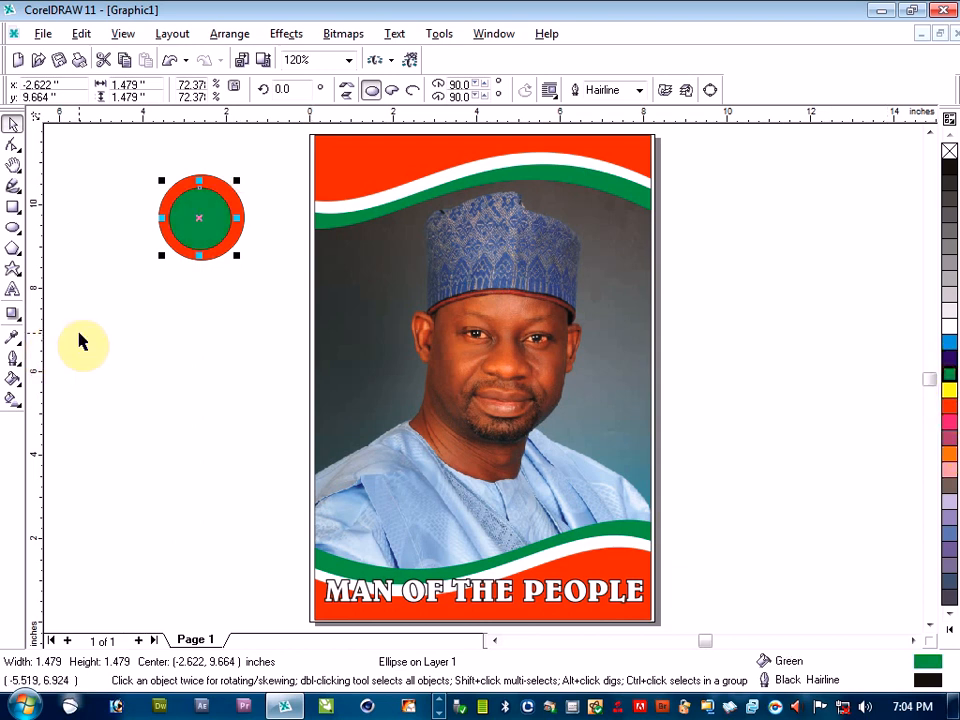
Add a third circle about 0.91 inches in diameter inside the green one, fill it white, and deselect it
left_click_drag(161, 255, 170, 243)
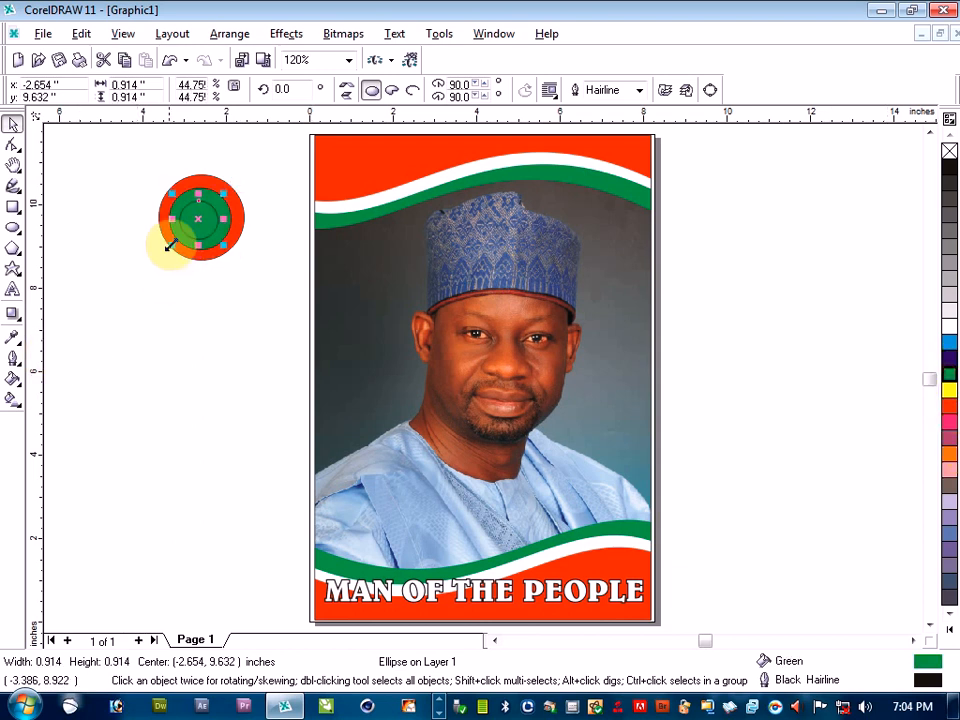
left_click(949, 326)
left_click(172, 297)
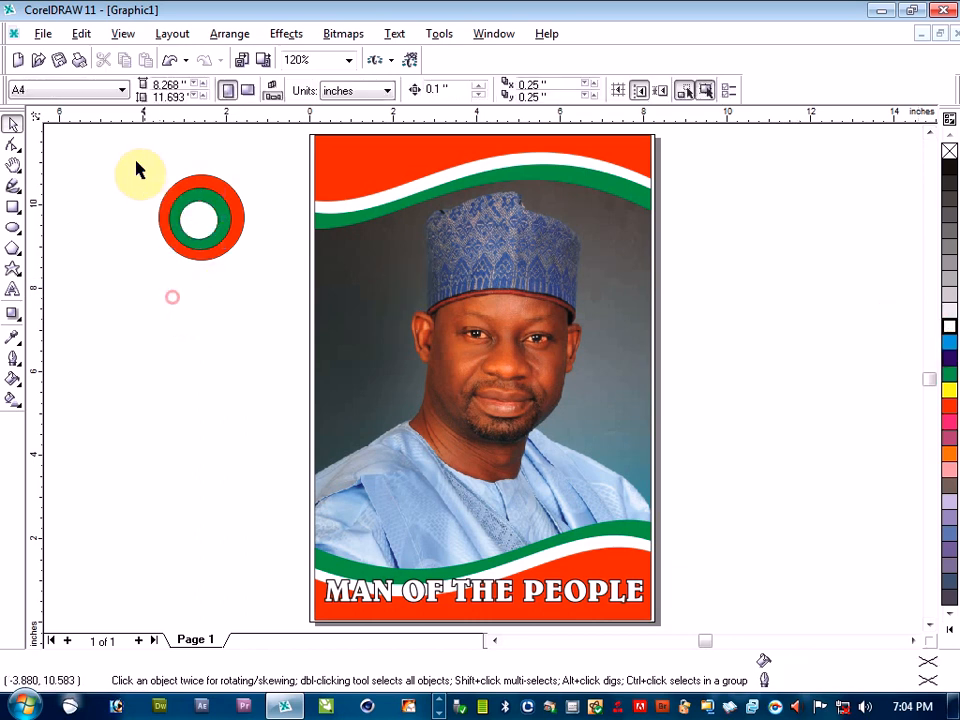
Remove the outlines from the three emblem circles and align them to each other's centre both horizontally and vertically
left_click_drag(118, 143, 268, 274)
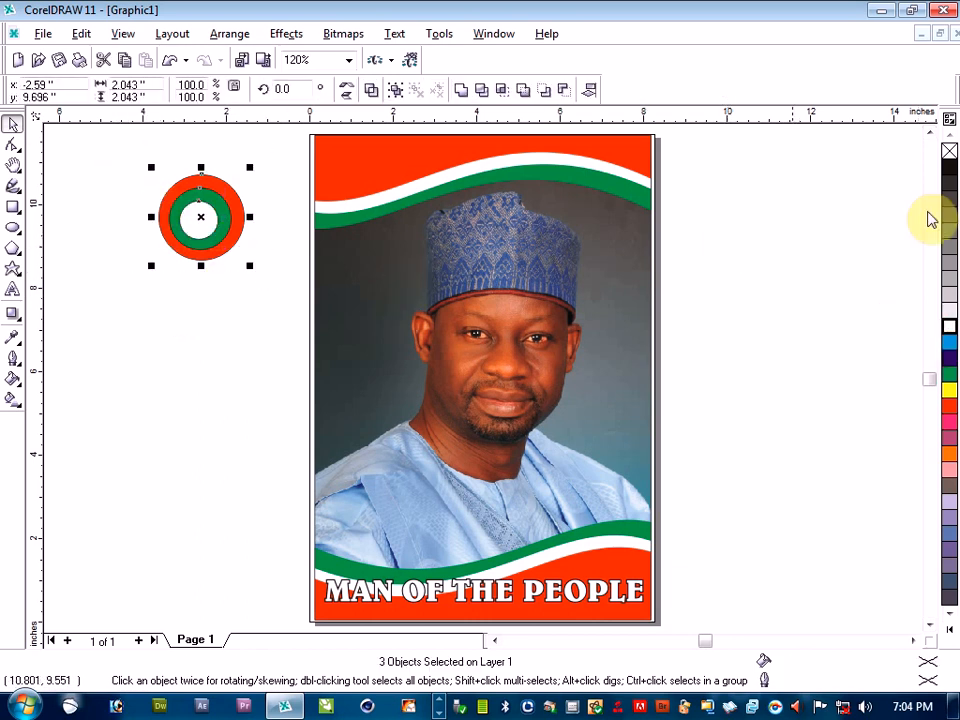
right_click(949, 151)
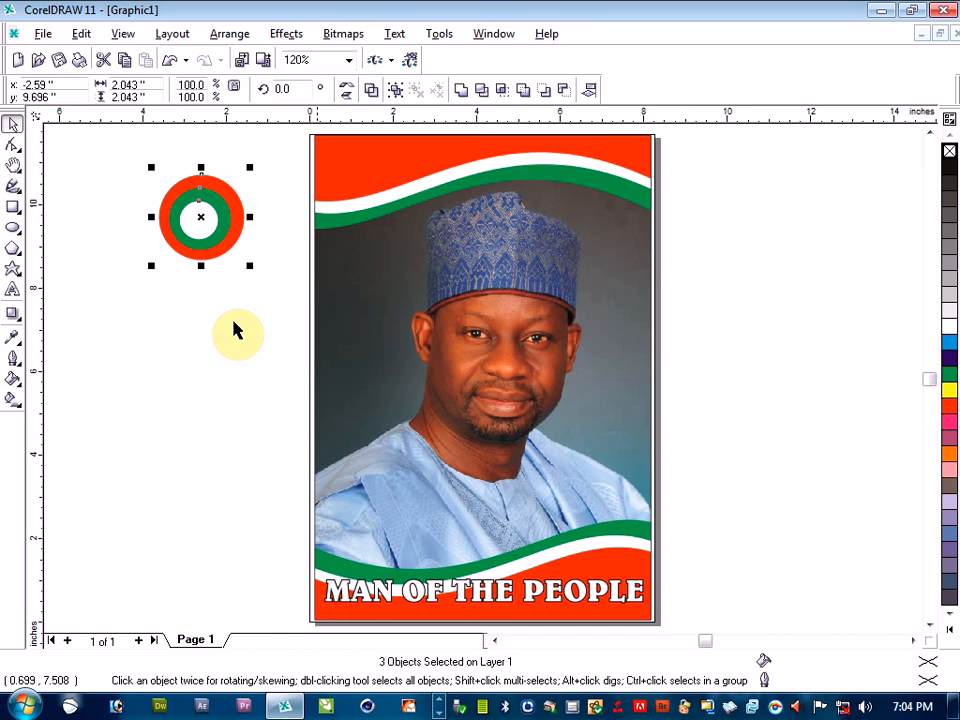
left_click(111, 152)
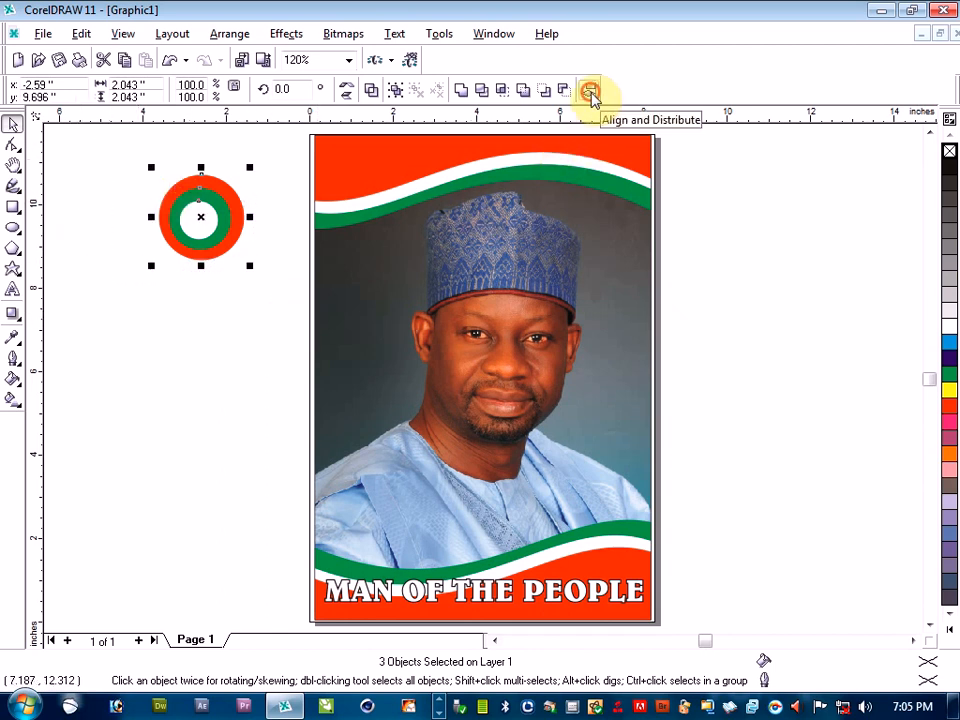
left_click(590, 92)
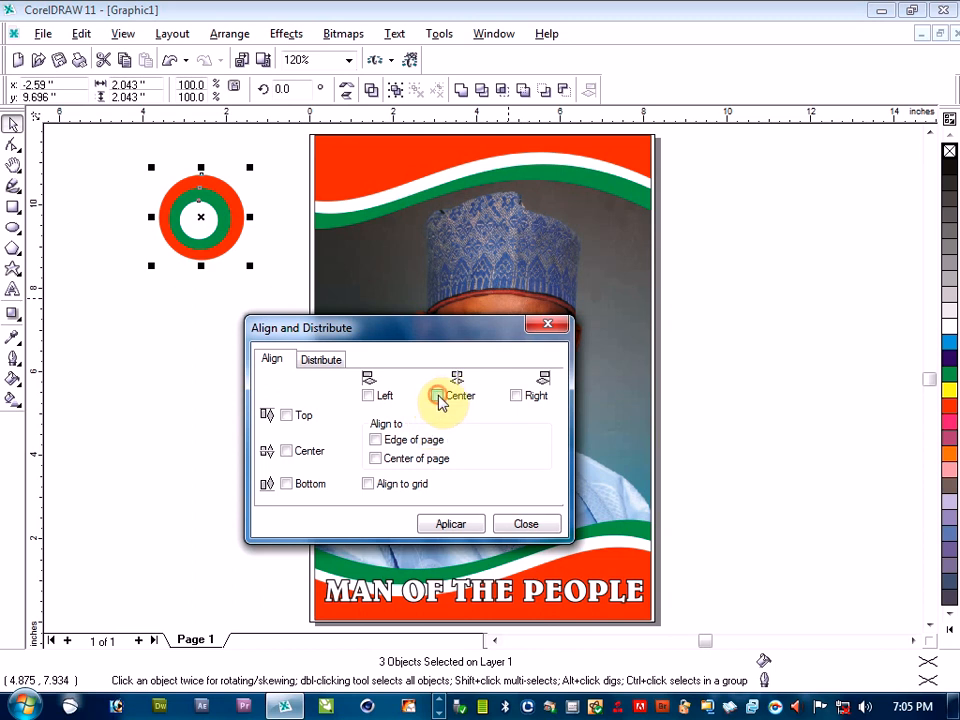
left_click(438, 397)
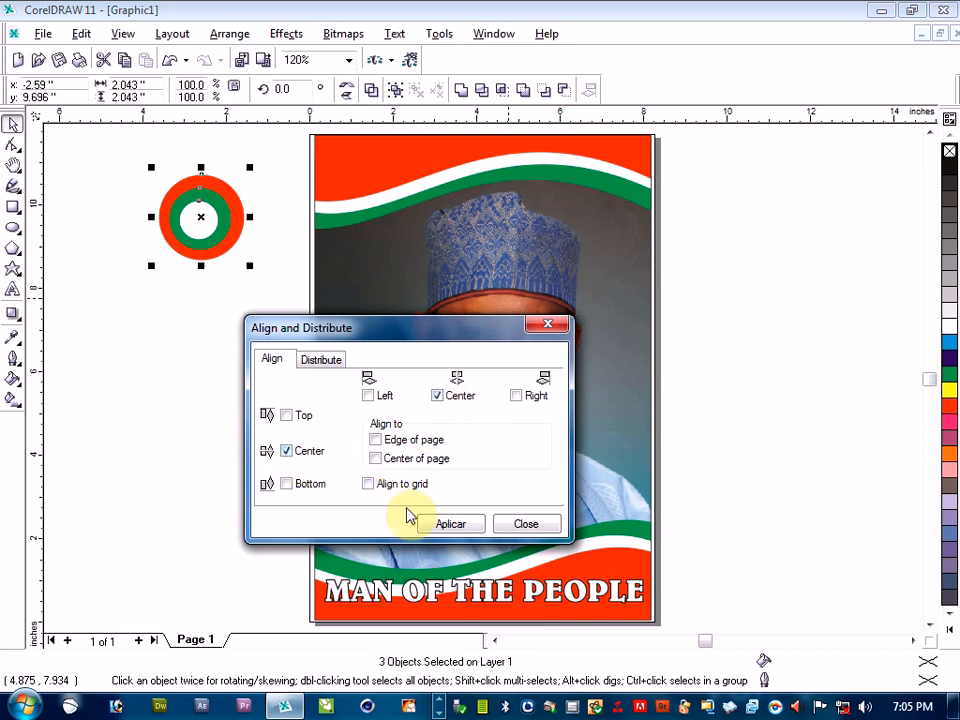
left_click(435, 526)
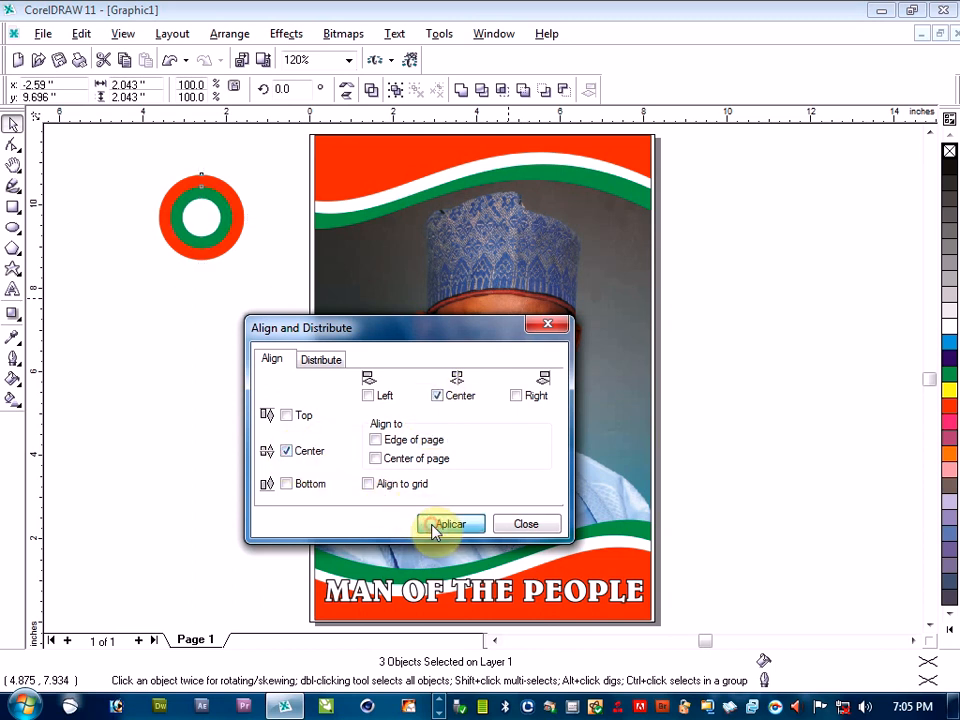
left_click(212, 405)
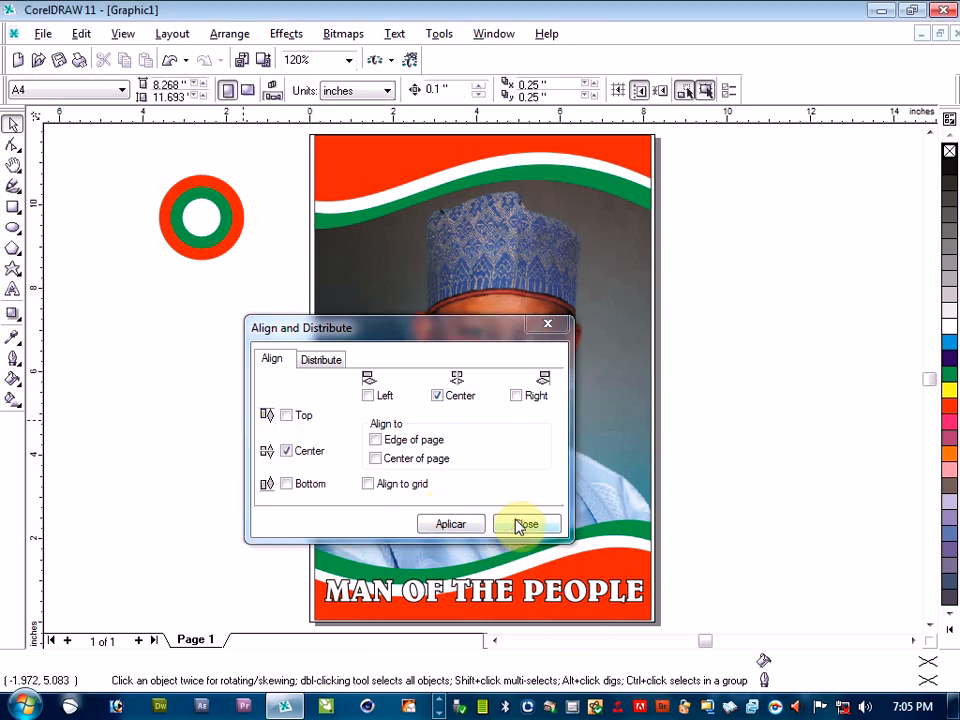
left_click(519, 527)
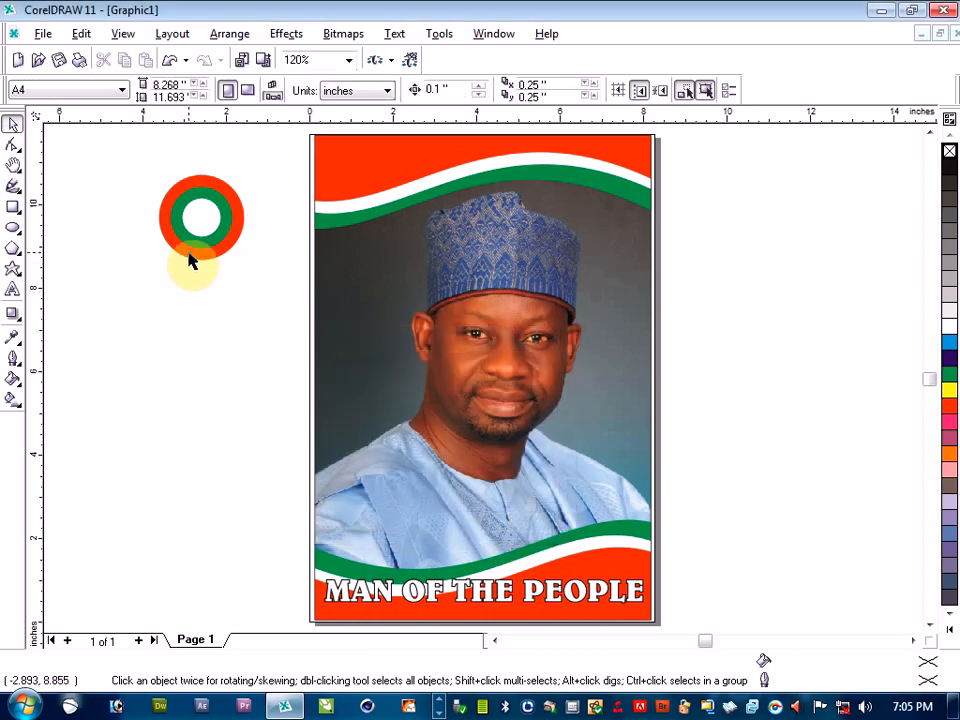
Place a white-filled duplicate of the red circle in front of the emblem, centred over it at about -2.59, 9.70 inches
left_click(191, 260)
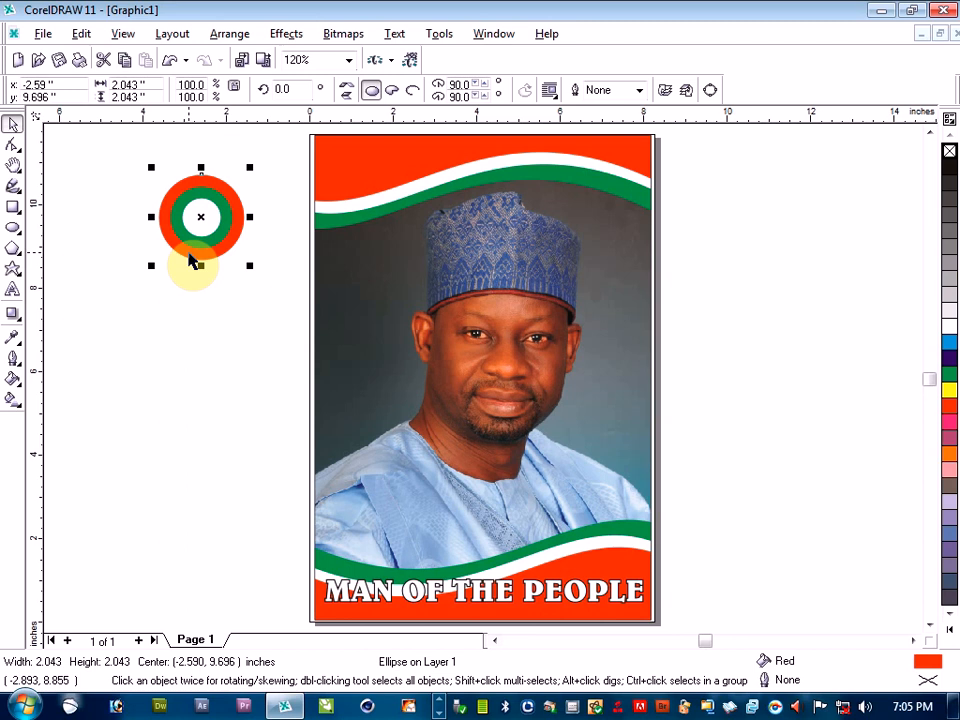
left_click_drag(190, 259, 221, 214)
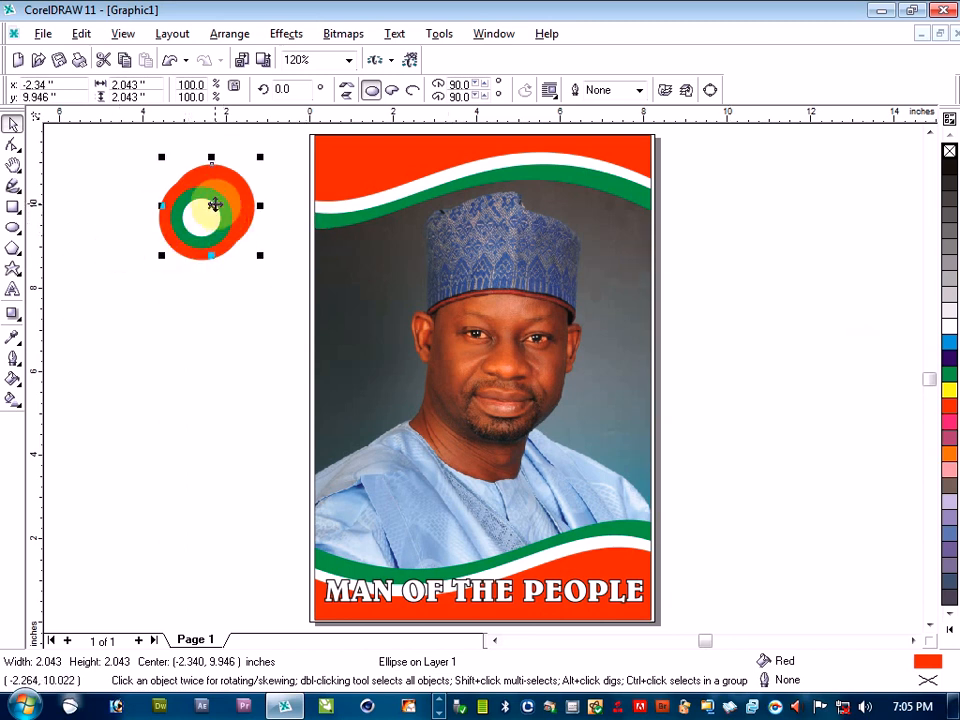
right_click(214, 204)
mouse_move(330, 398)
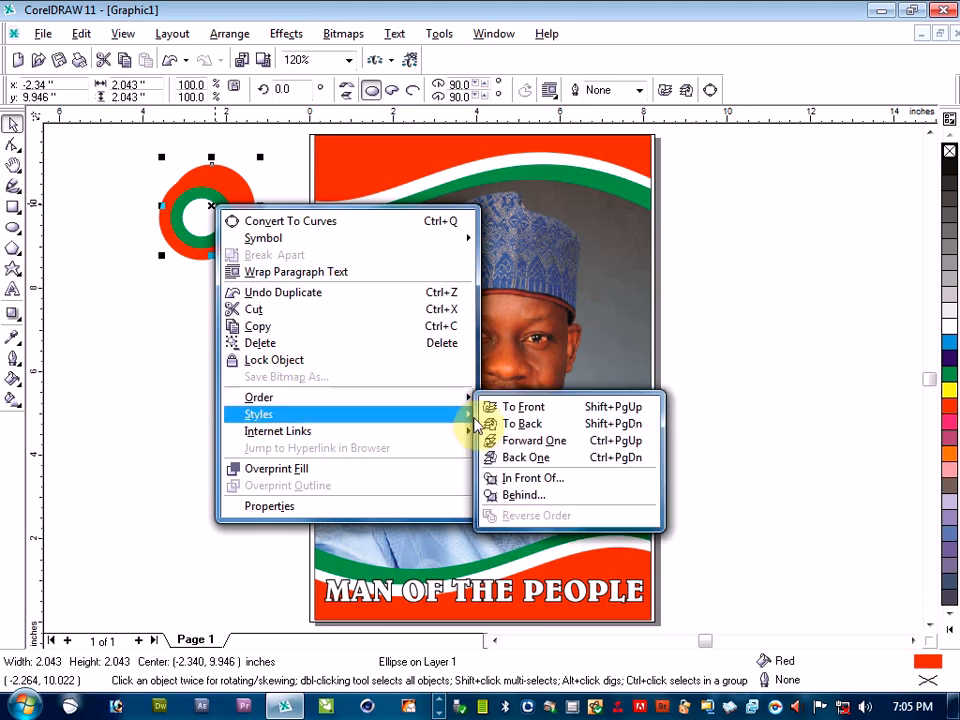
left_click(520, 408)
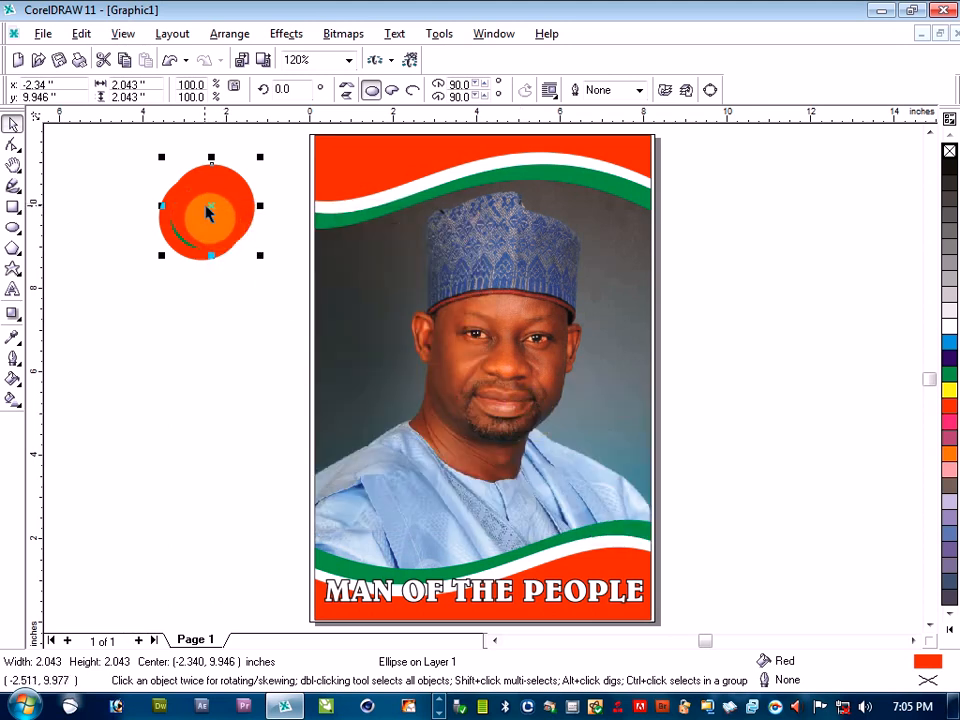
left_click_drag(210, 204, 201, 215)
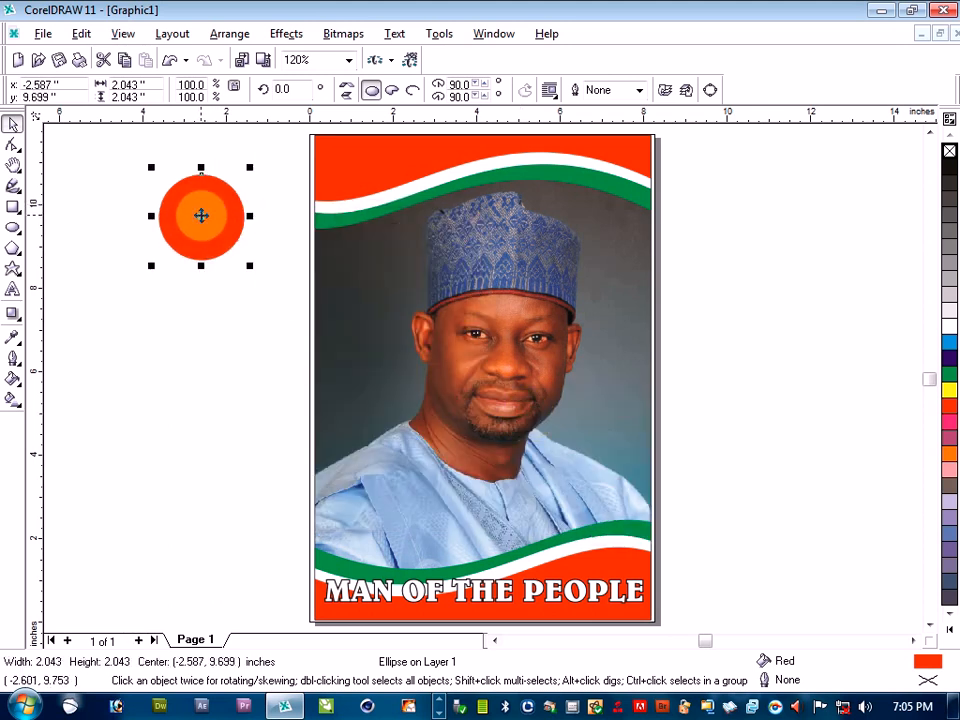
left_click(947, 326)
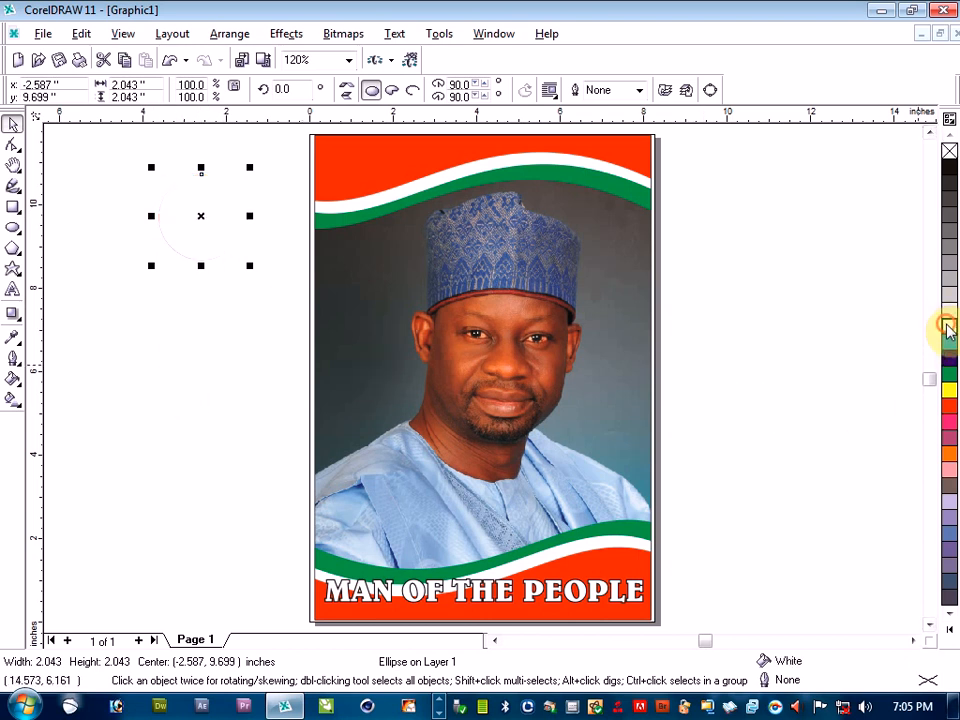
Apply a linear transparency to the white circle, fading from its upper left edge toward the centre at about -58 degrees with 37% edge pad
left_click(11, 316)
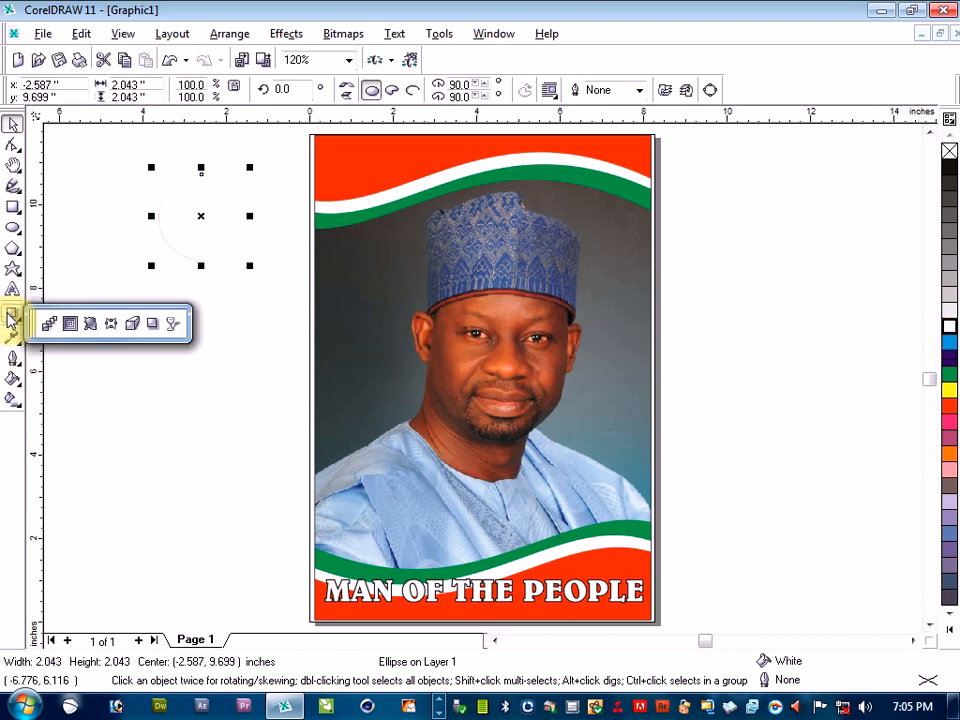
left_click(174, 323)
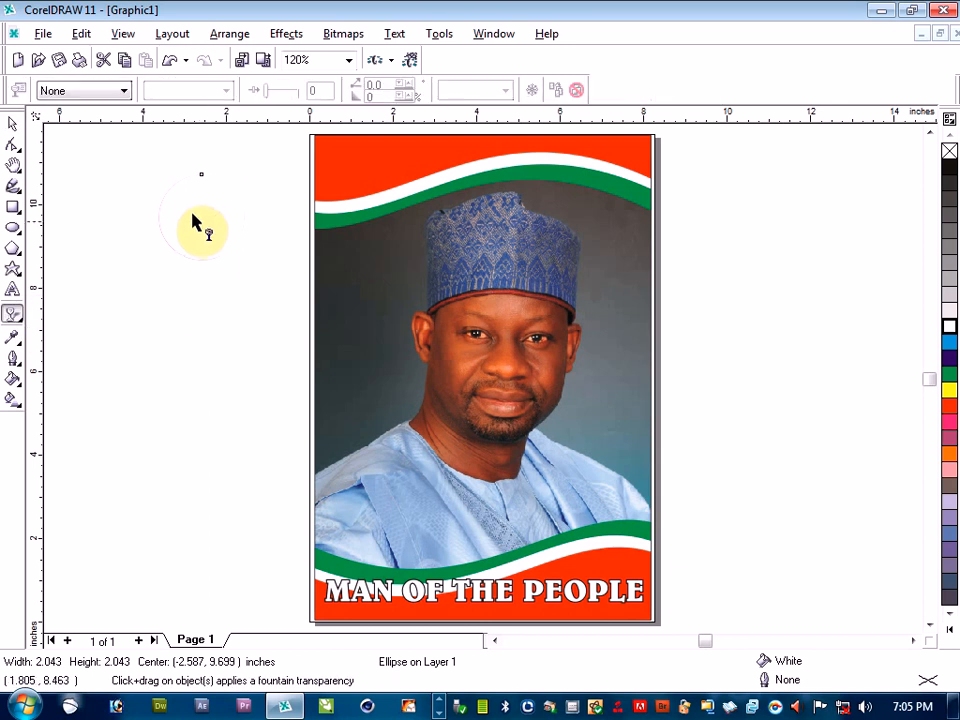
left_click_drag(166, 195, 202, 229)
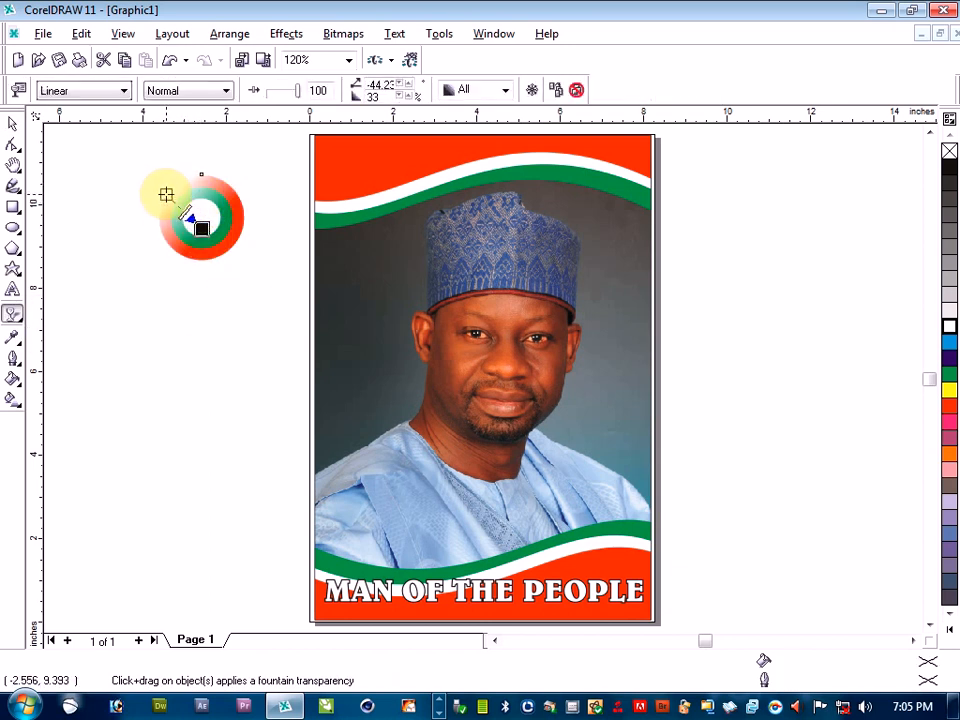
mouse_move(166, 194)
left_mouse_down()
mouse_move(163, 183)
mouse_move(173, 184)
left_mouse_up()
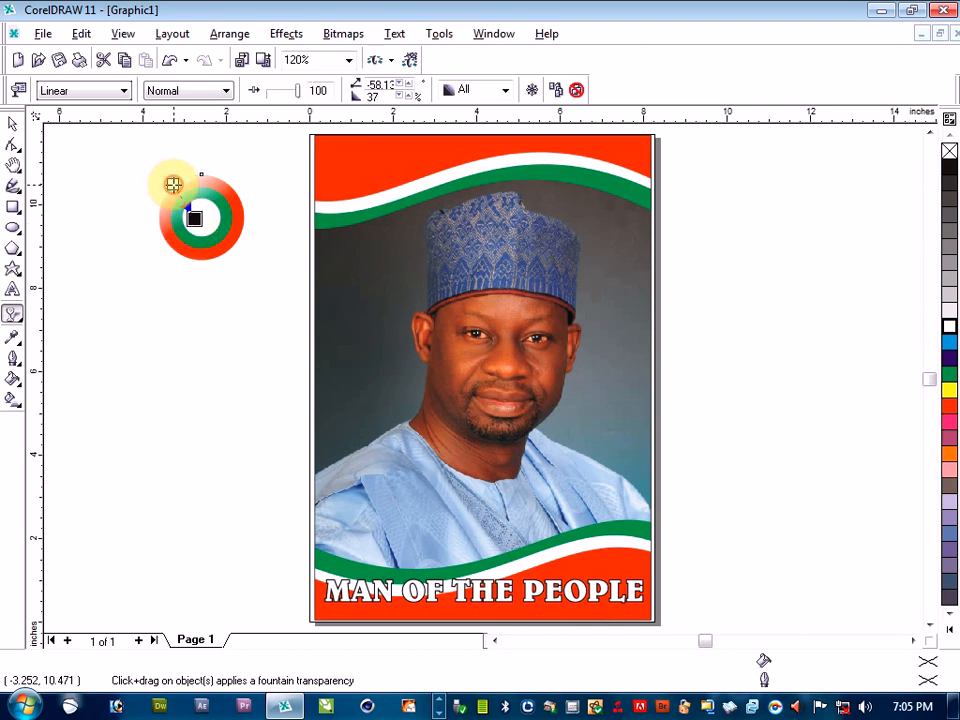
left_click(12, 123)
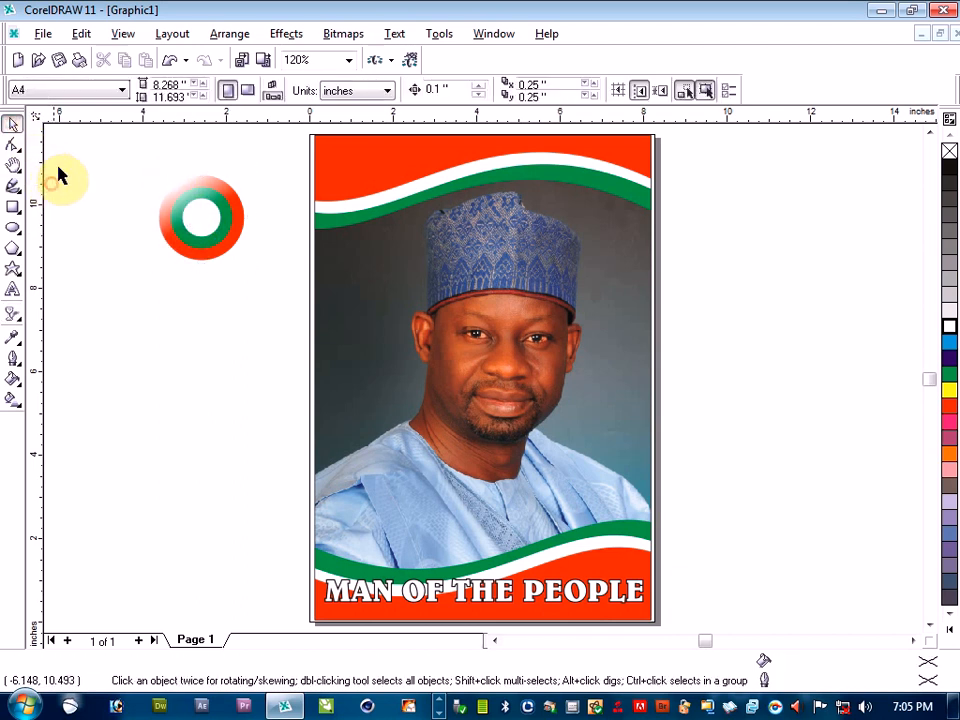
Group the four emblem circles
left_click_drag(67, 157, 264, 302)
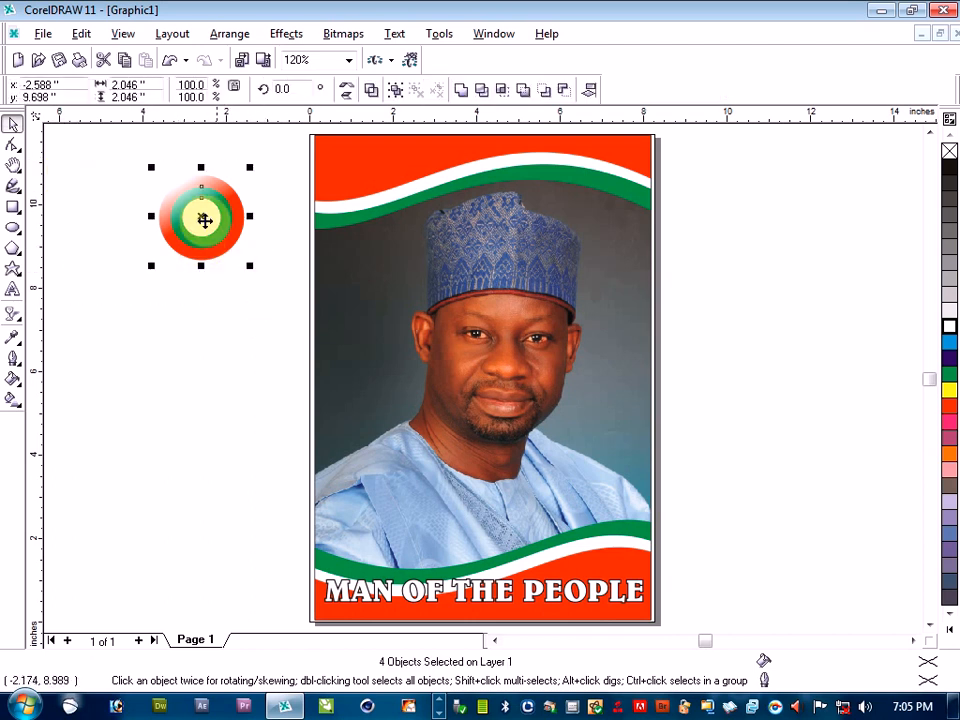
right_click(203, 216)
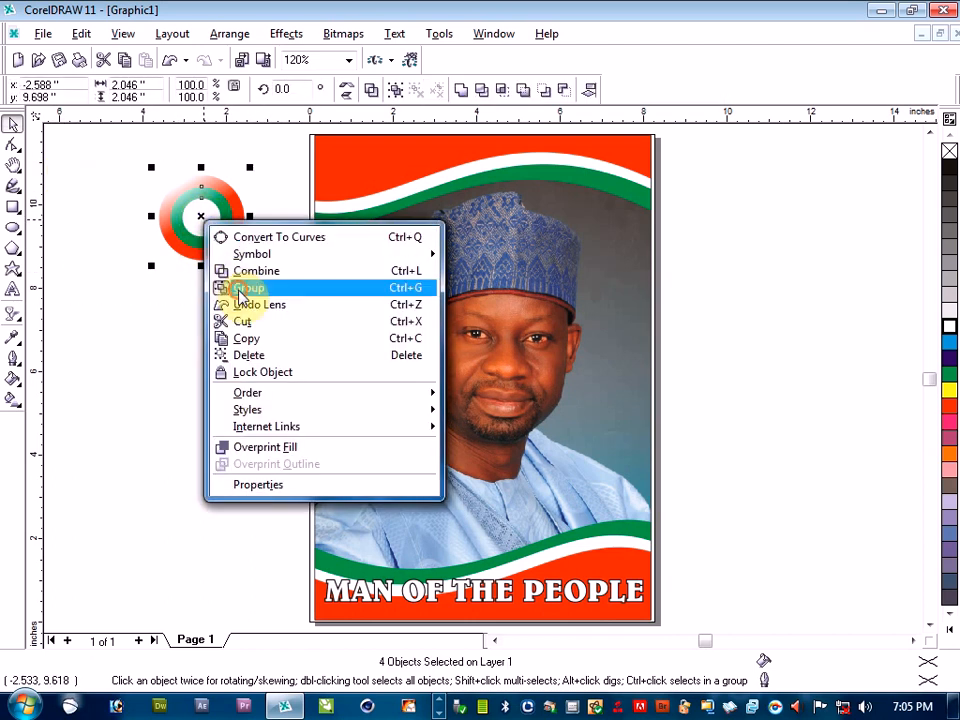
left_click(240, 290)
Shrink the emblem to about 1.80 inches, move it onto the photo beside the cap at about 1.40, 8.36 inches, and deselect it
left_click_drag(251, 166, 240, 181)
left_click_drag(193, 221, 367, 272)
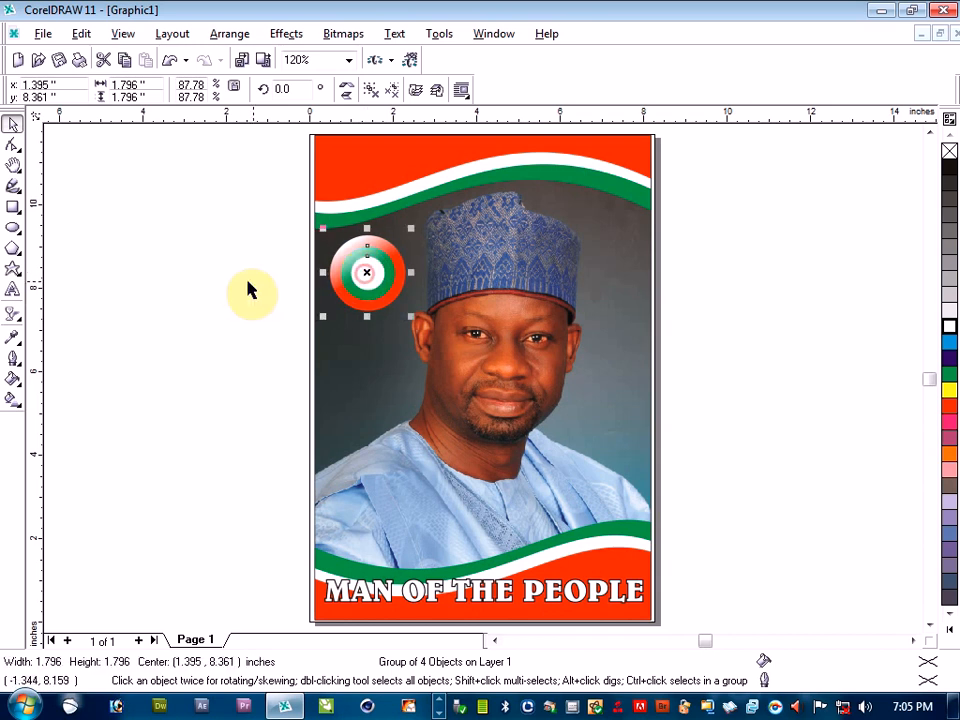
left_click(245, 283)
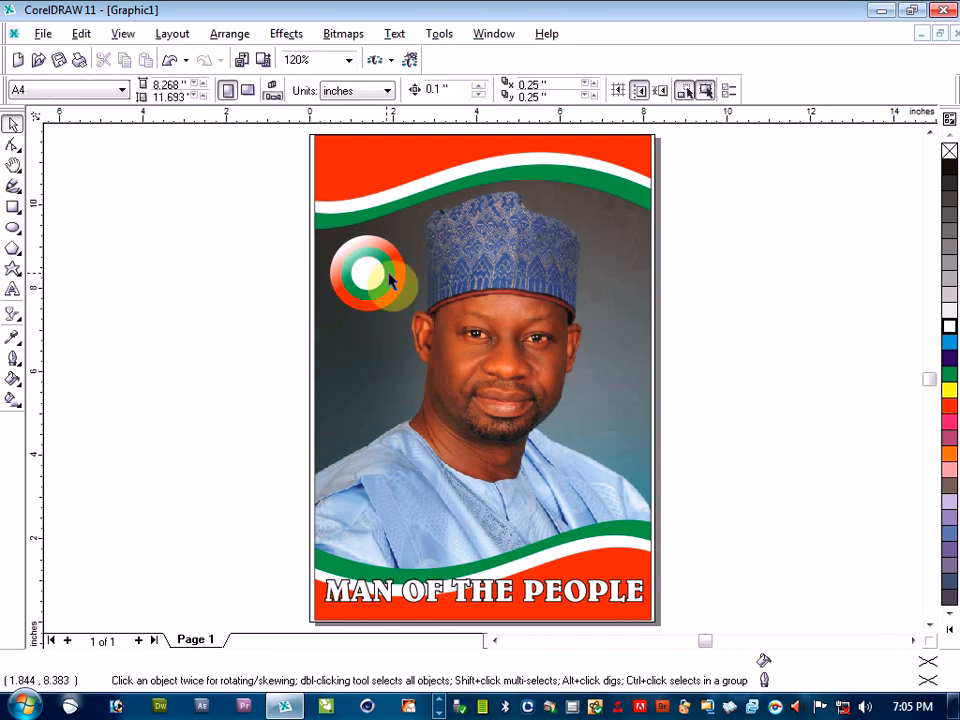